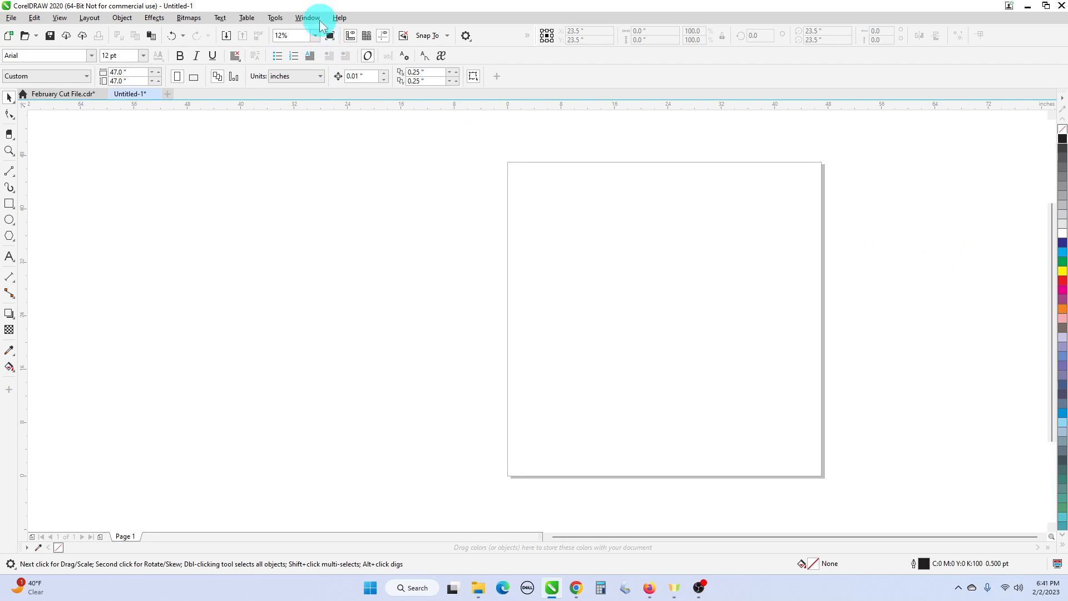
# - Add the Object Data docker to the workspace and collapse it
pyautogui.click(320, 22)
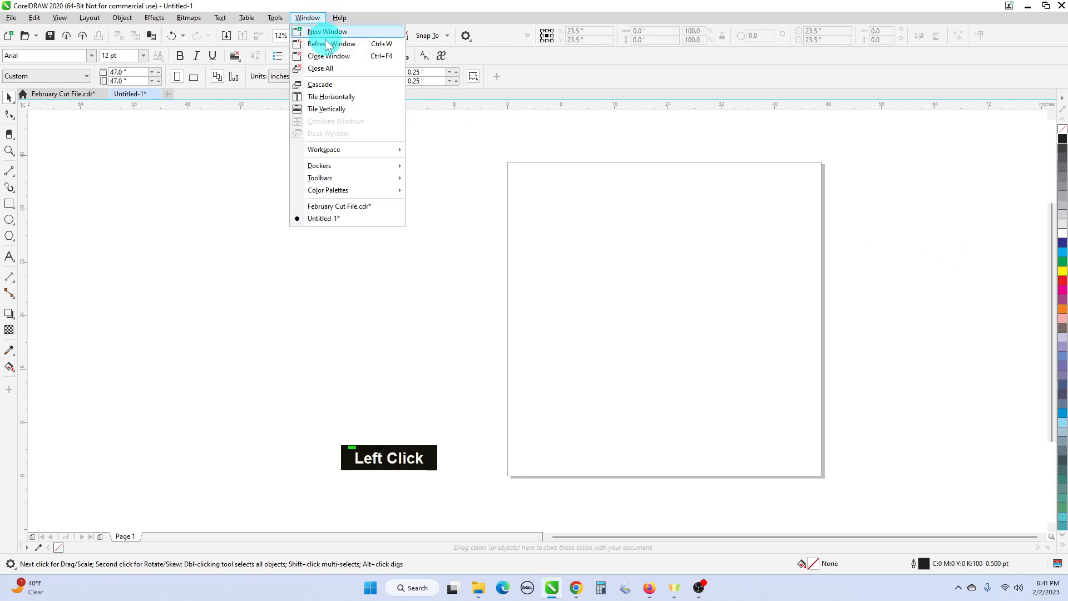
pyautogui.moveTo(362, 165)
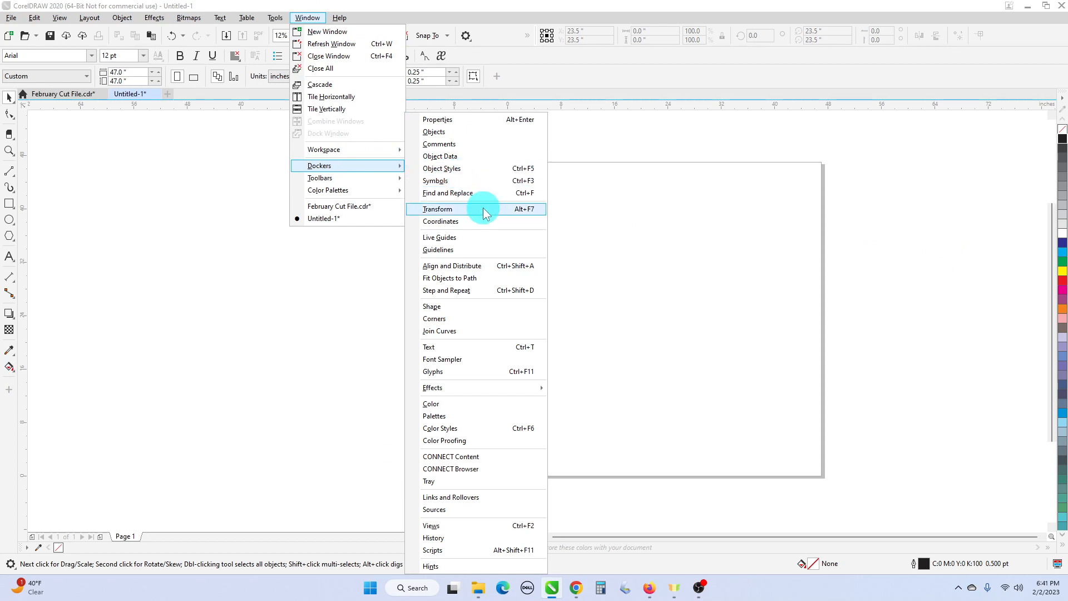
pyautogui.click(492, 156)
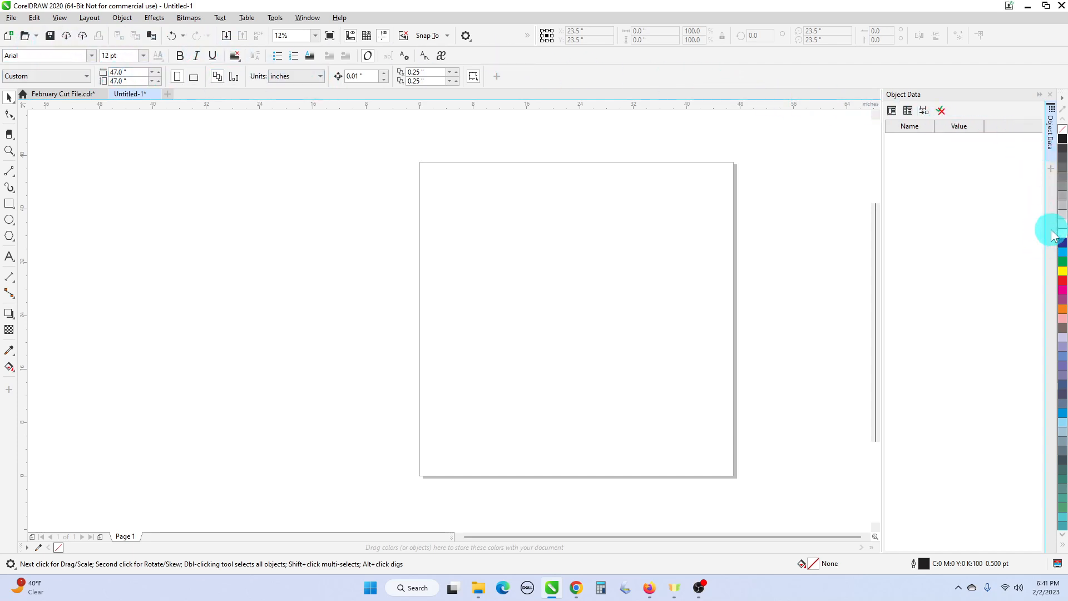
pyautogui.click(1039, 95)
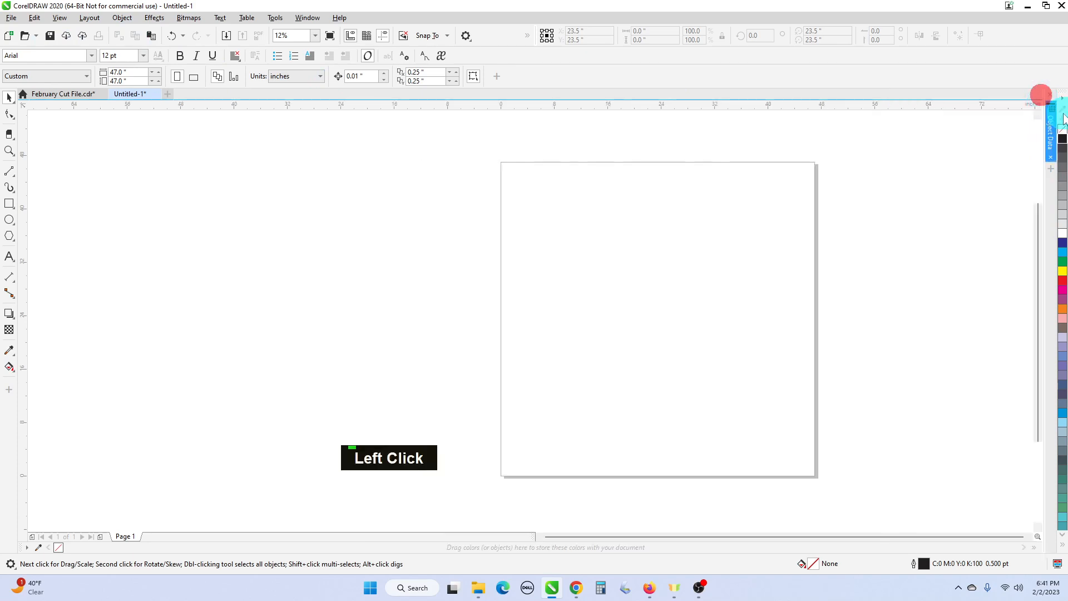
# - Add the Transform, Align and Distribute, and Glyphs dockers to the docker area and collapse it
pyautogui.click(1050, 170)
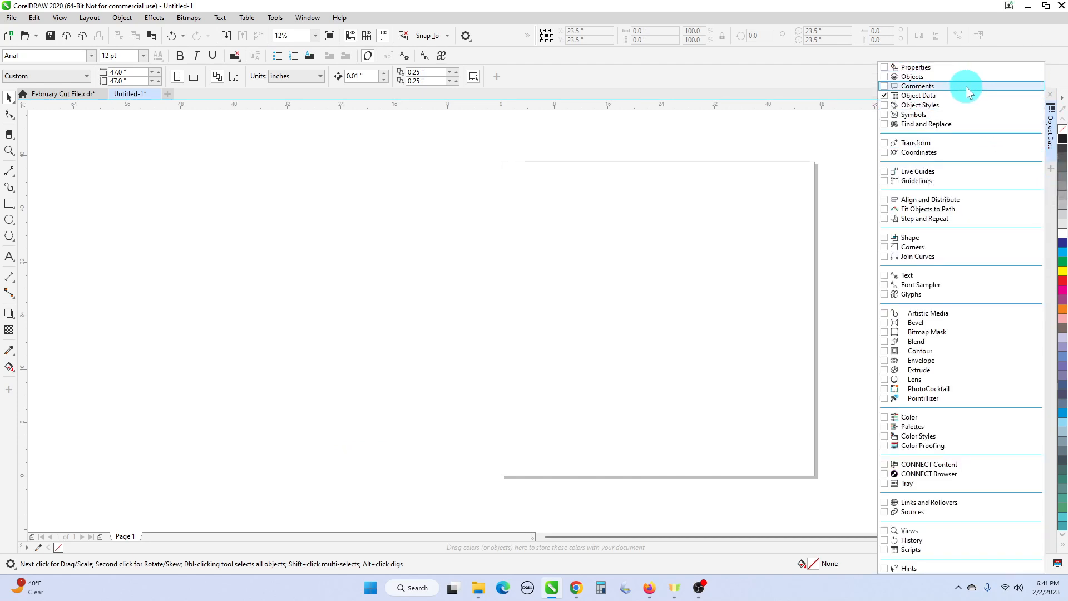
pyautogui.click(890, 143)
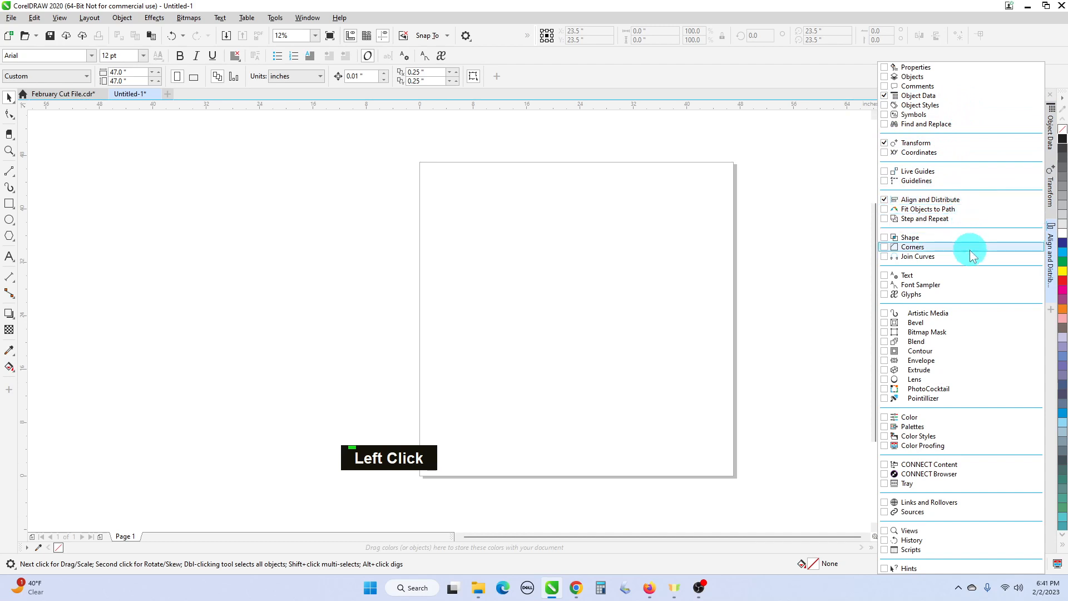
pyautogui.click(884, 295)
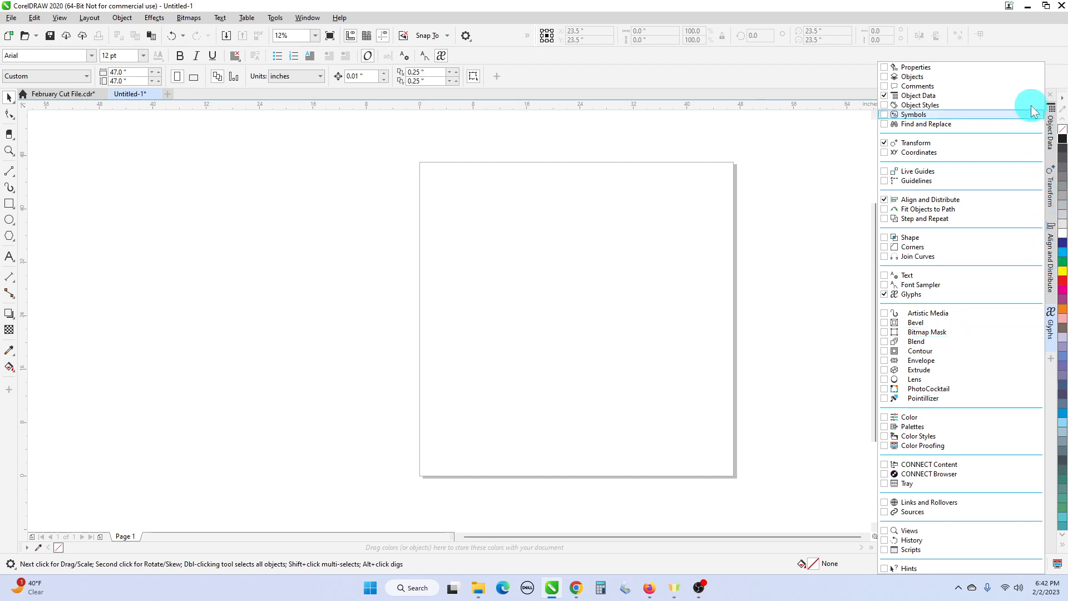
pyautogui.click(829, 122)
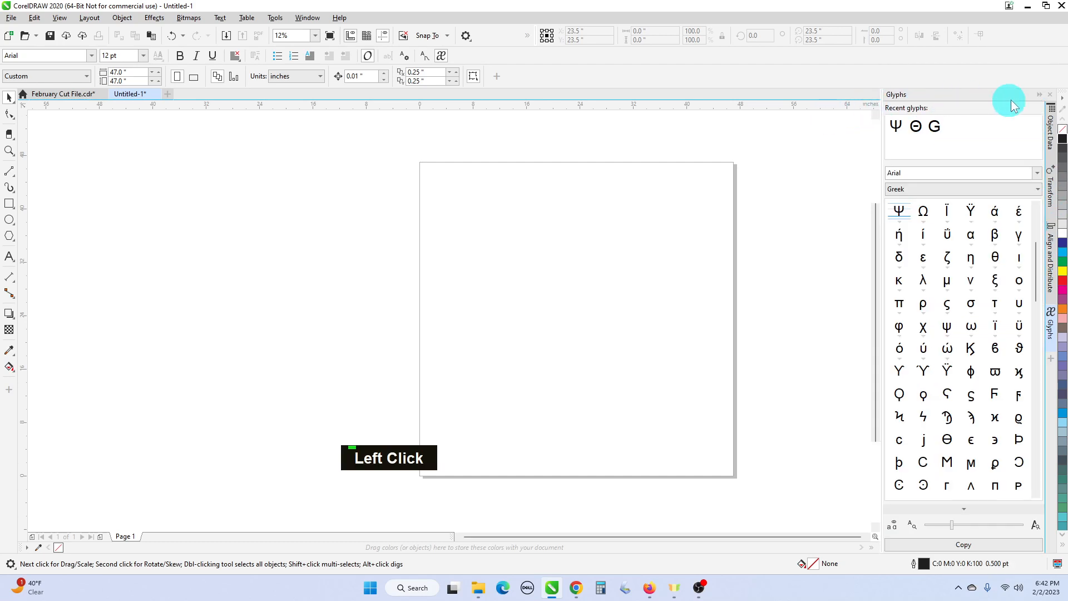
pyautogui.click(1044, 99)
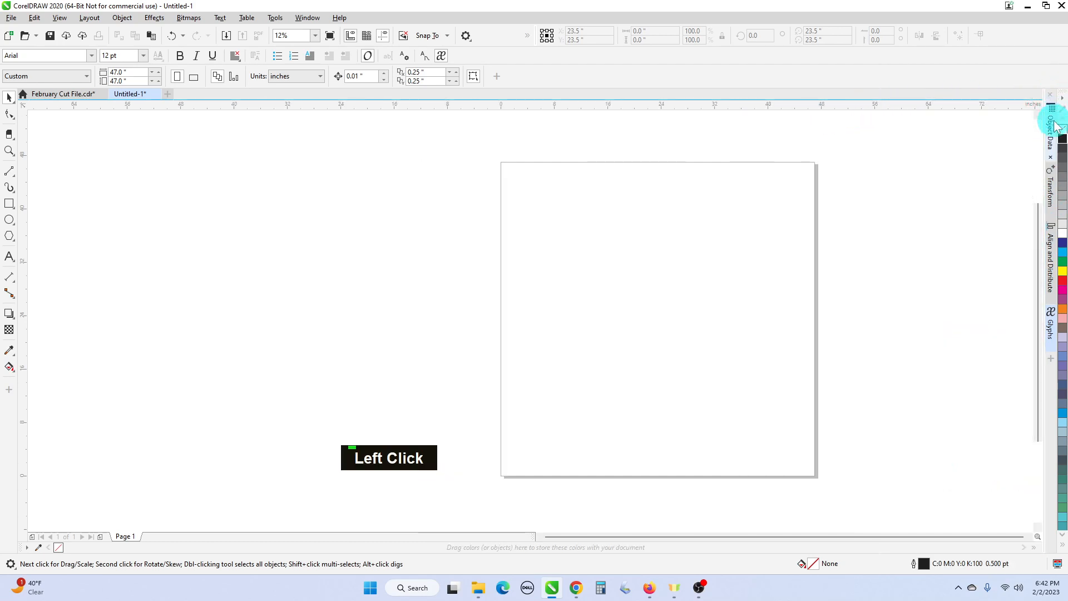
# - Expand the Transform docker so its position settings are available
pyautogui.click(1055, 198)
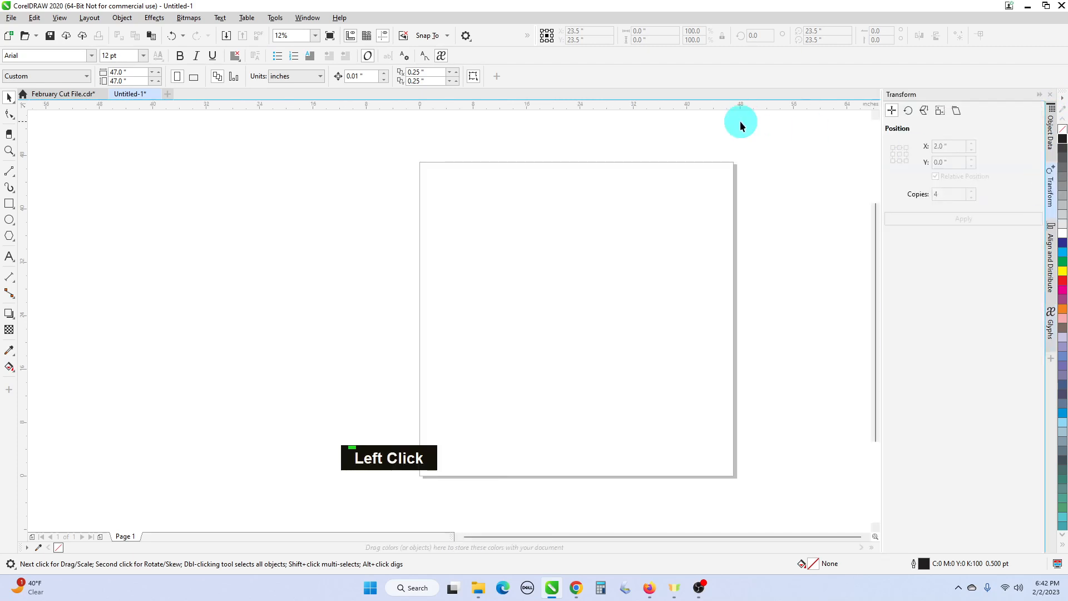
pyautogui.click(1039, 95)
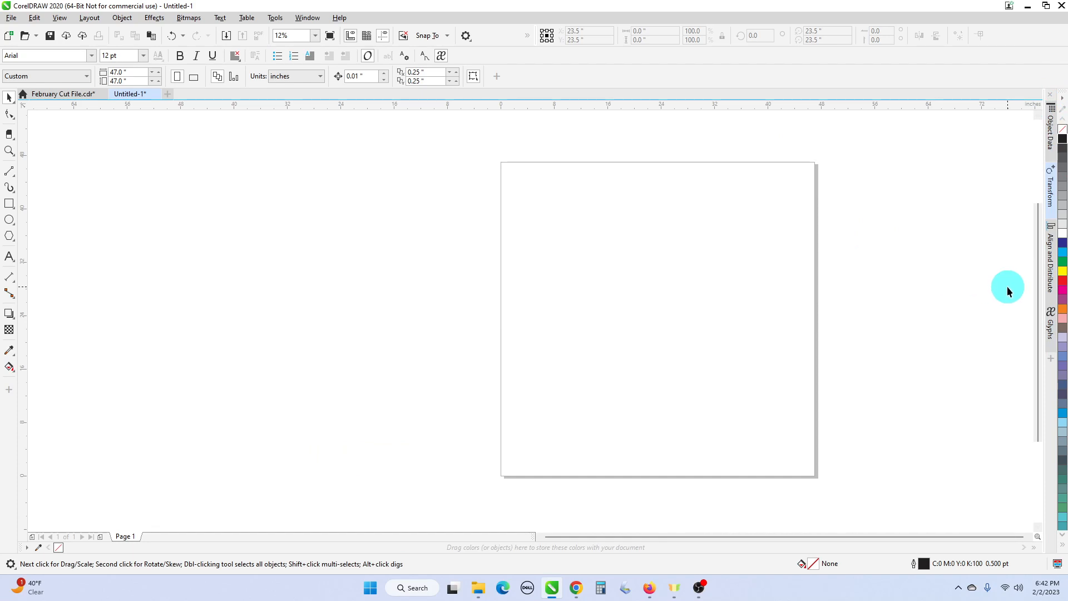
pyautogui.click(1049, 205)
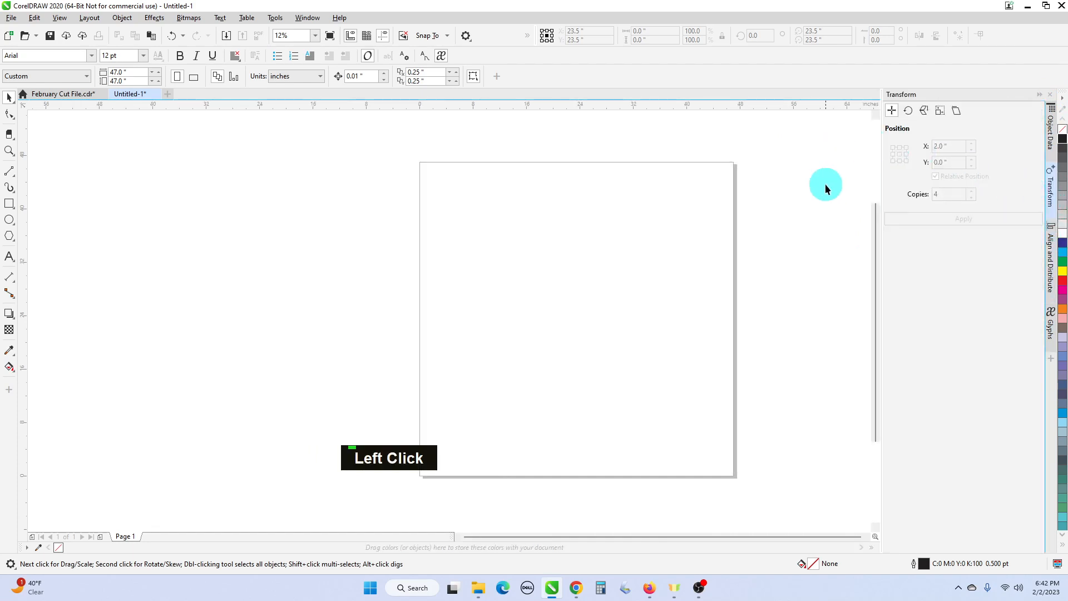
# - Draw a circle about 24.3 inches in diameter in the upper part of the page
pyautogui.click(10, 222)
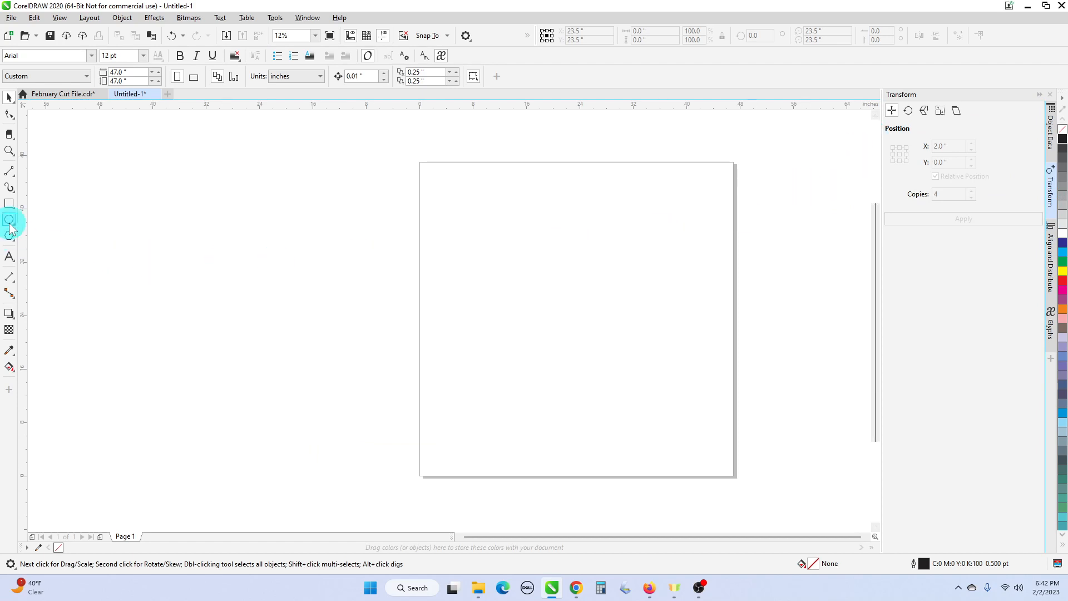
pyautogui.click(12, 222)
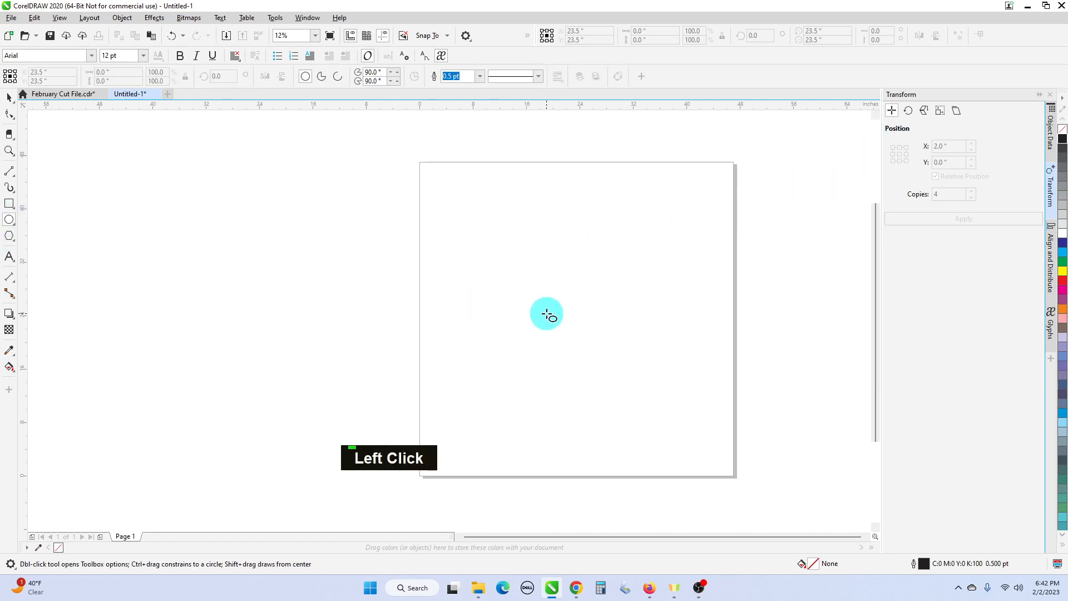
pyautogui.moveTo(545, 266); pyautogui.dragTo(596, 348)
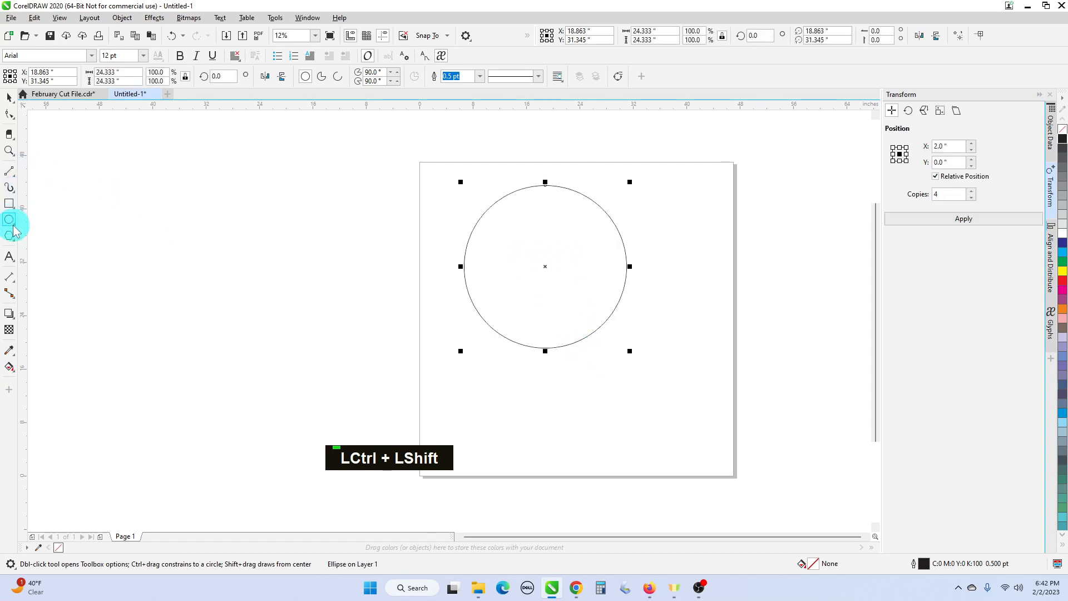
pyautogui.click(9, 257)
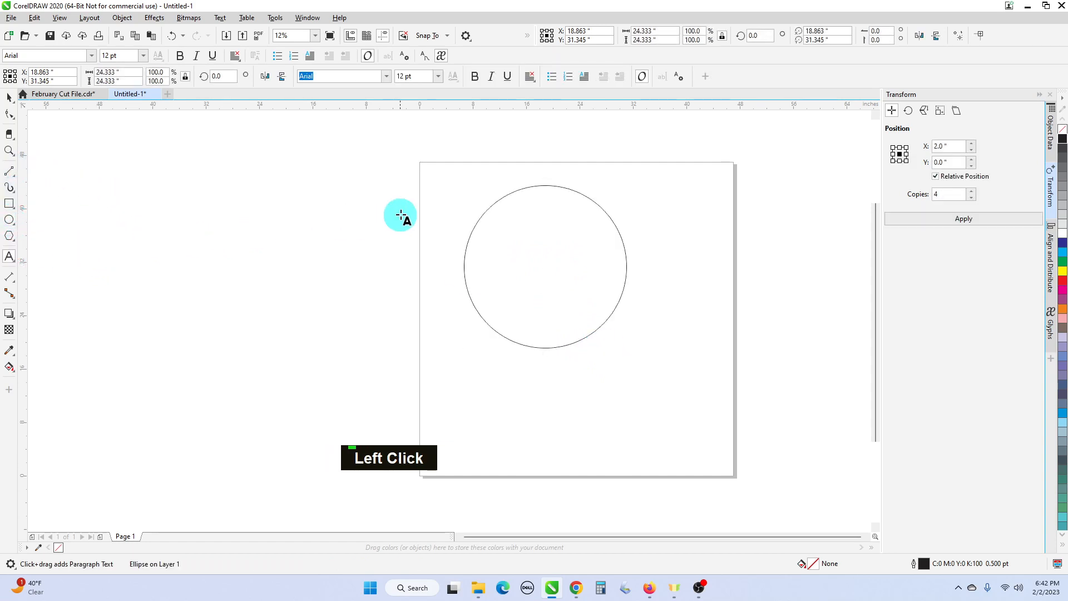
pyautogui.moveTo(535, 176); pyautogui.dragTo(550, 201)
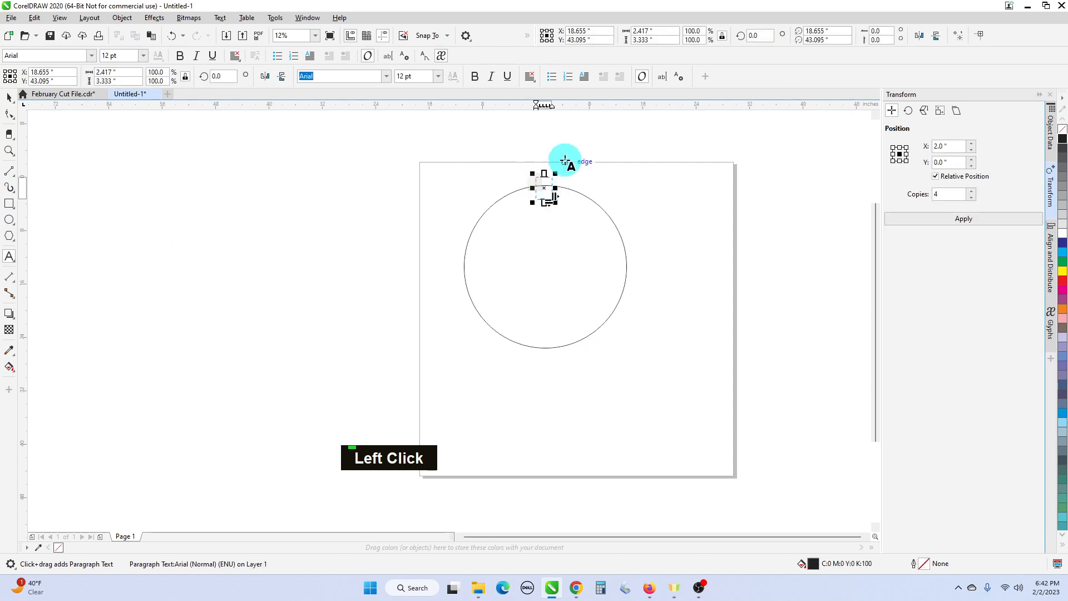
pyautogui.click(543, 143)
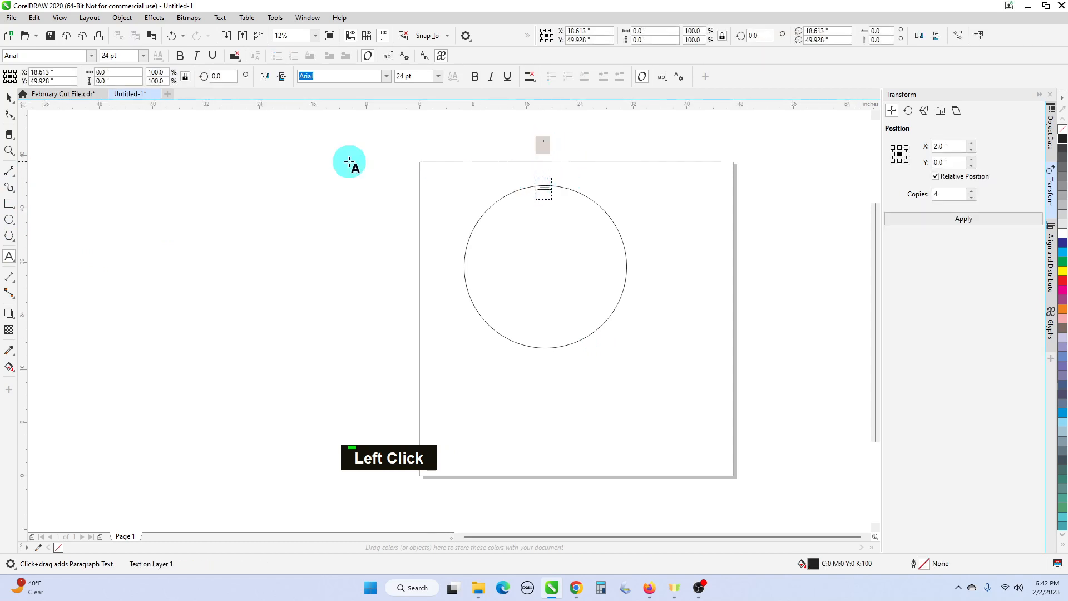
pyautogui.click(9, 97)
pyautogui.click(533, 174)
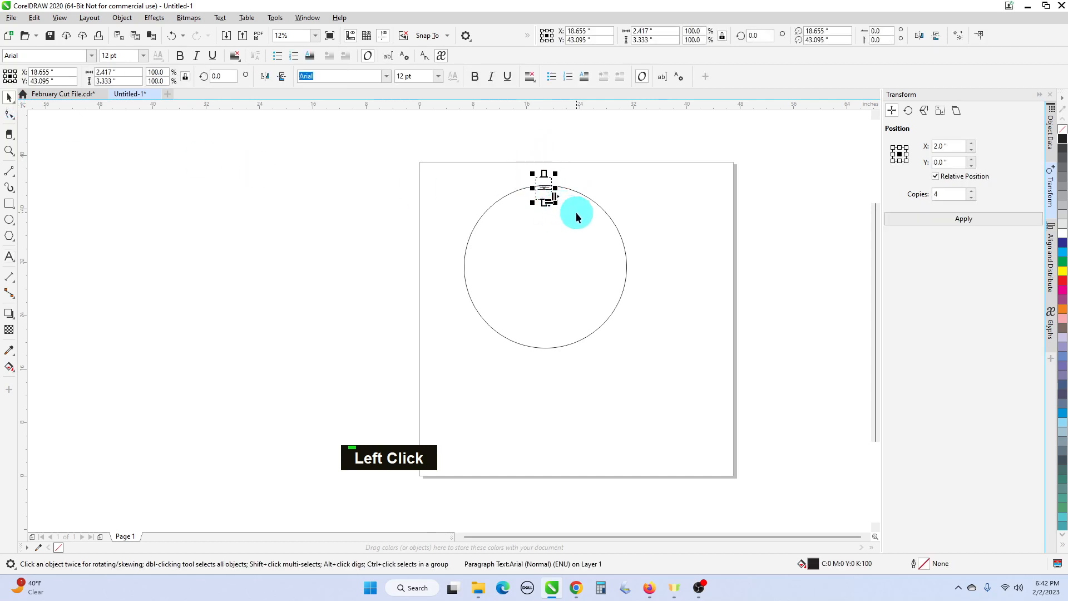
pyautogui.press('Delete')
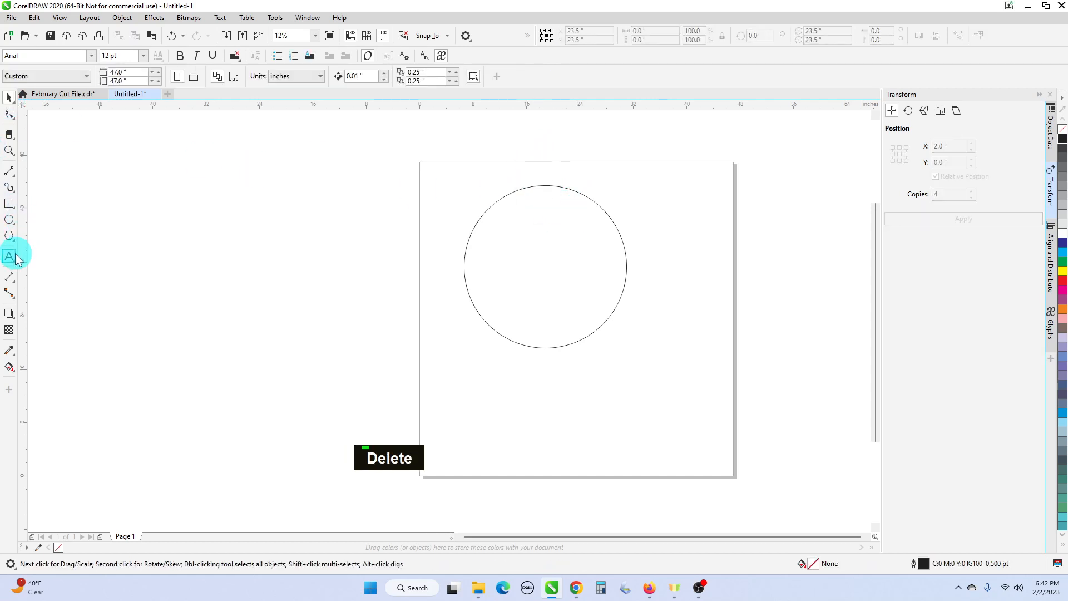
# - Add the artistic text letter "A", scale it to about 2.4 by 2.6 inches, and center it on the circle's topmost point
pyautogui.click(9, 256)
pyautogui.click(516, 216)
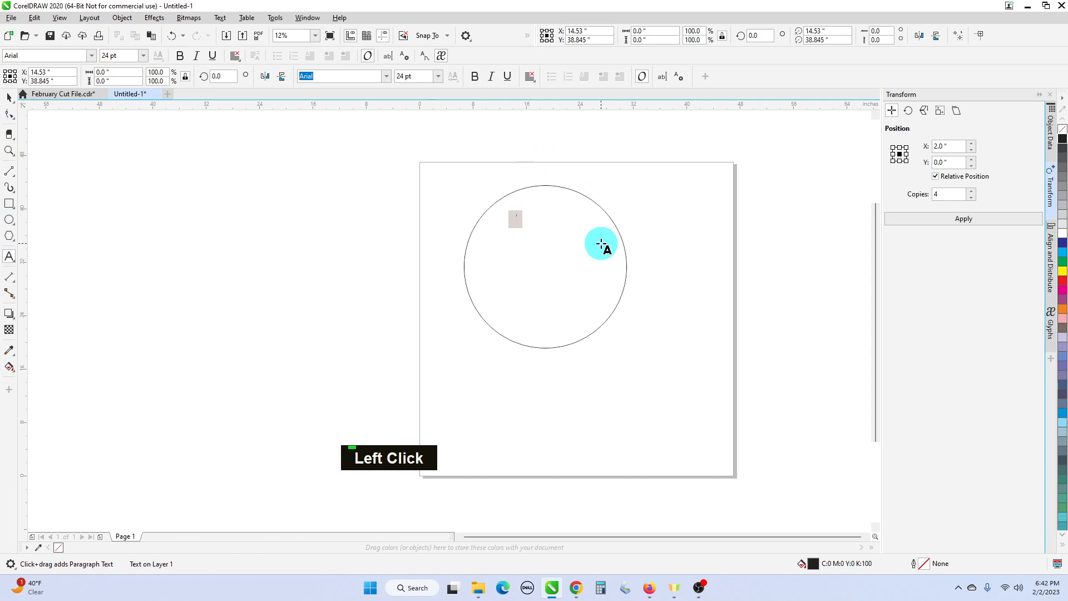
pyautogui.write('A')
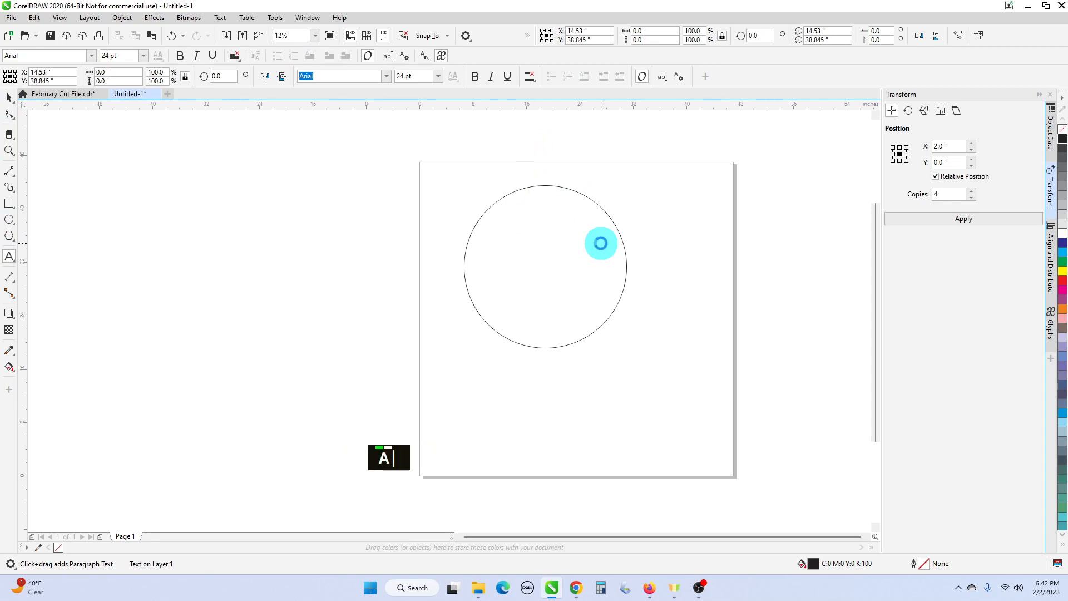
pyautogui.moveTo(522, 222); pyautogui.dragTo(551, 248)
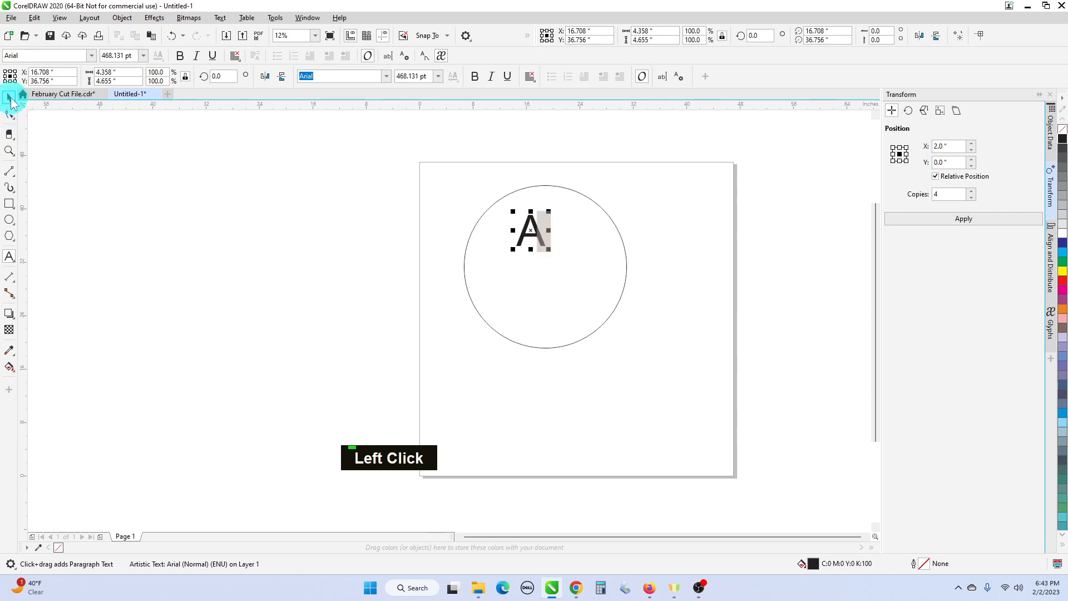
pyautogui.click(10, 100)
pyautogui.moveTo(548, 248); pyautogui.dragTo(545, 188)
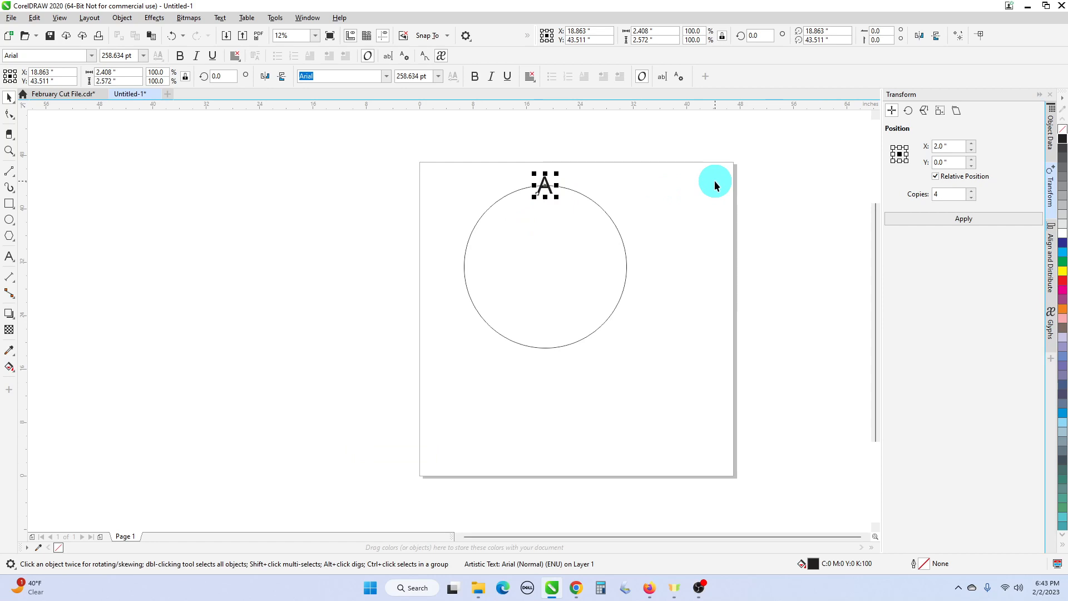
# - Show the Rotate transform settings and move the letter A's rotation center to the center of the circle
pyautogui.click(907, 109)
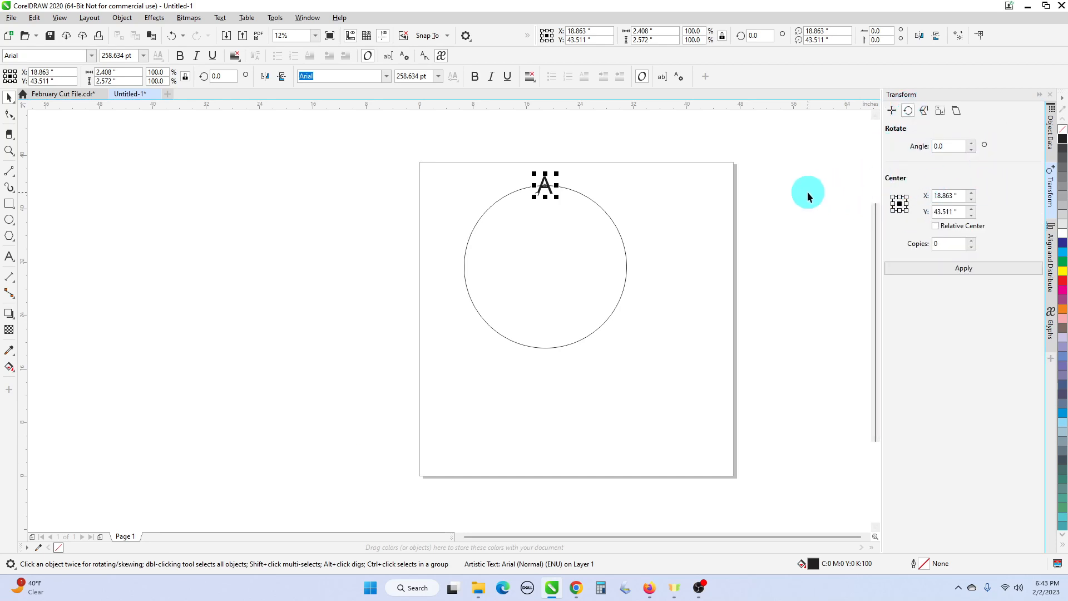
pyautogui.click(547, 189)
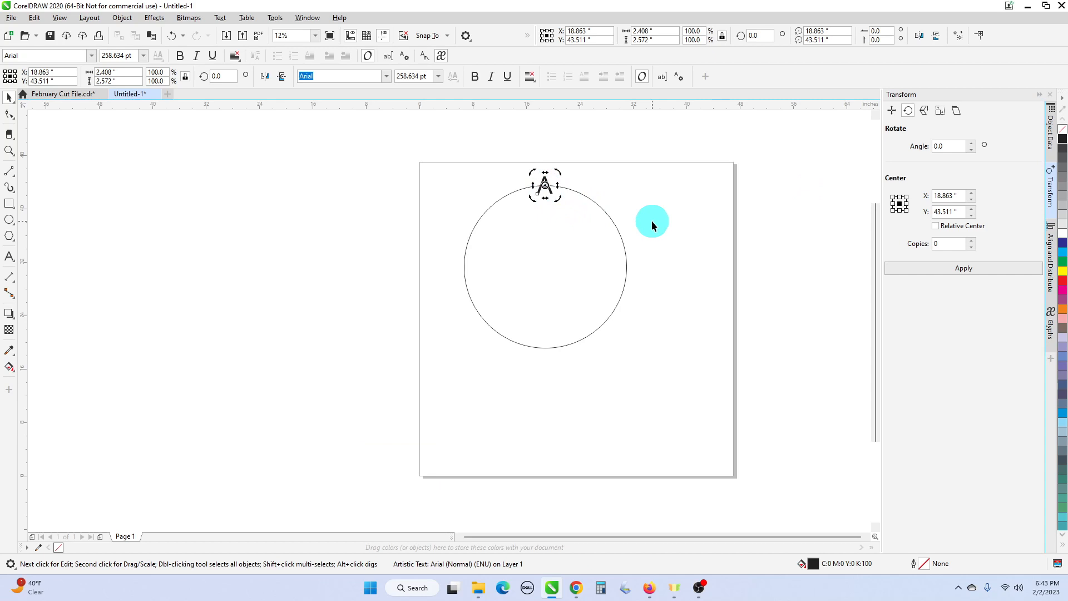
pyautogui.moveTo(546, 185)
pyautogui.mouseDown()
pyautogui.moveTo(555, 211)
pyautogui.moveTo(543, 274)
pyautogui.mouseUp()
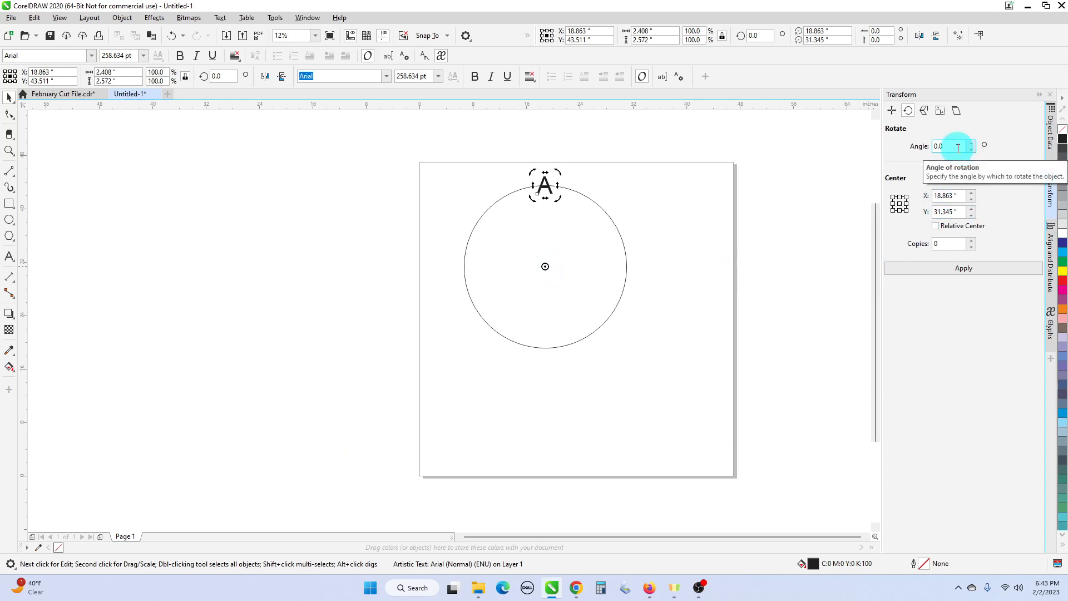
# - Switch to Calculator, divide 360 by 12 to find the rotation angle, and close it
pyautogui.click(600, 587)
pyautogui.click(342, 403)
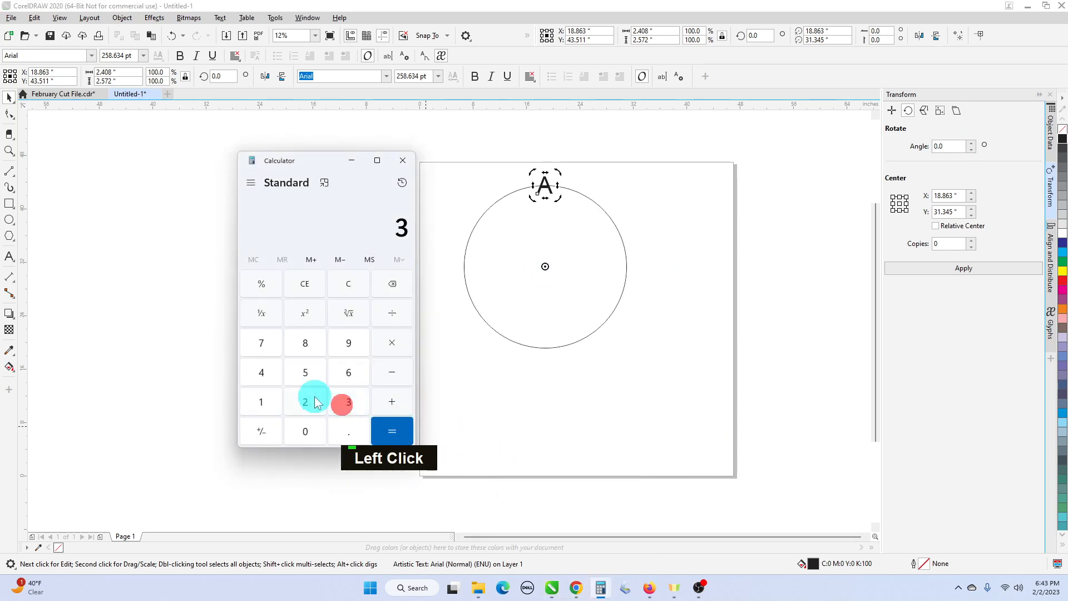
pyautogui.click(348, 371)
pyautogui.click(307, 428)
pyautogui.click(393, 316)
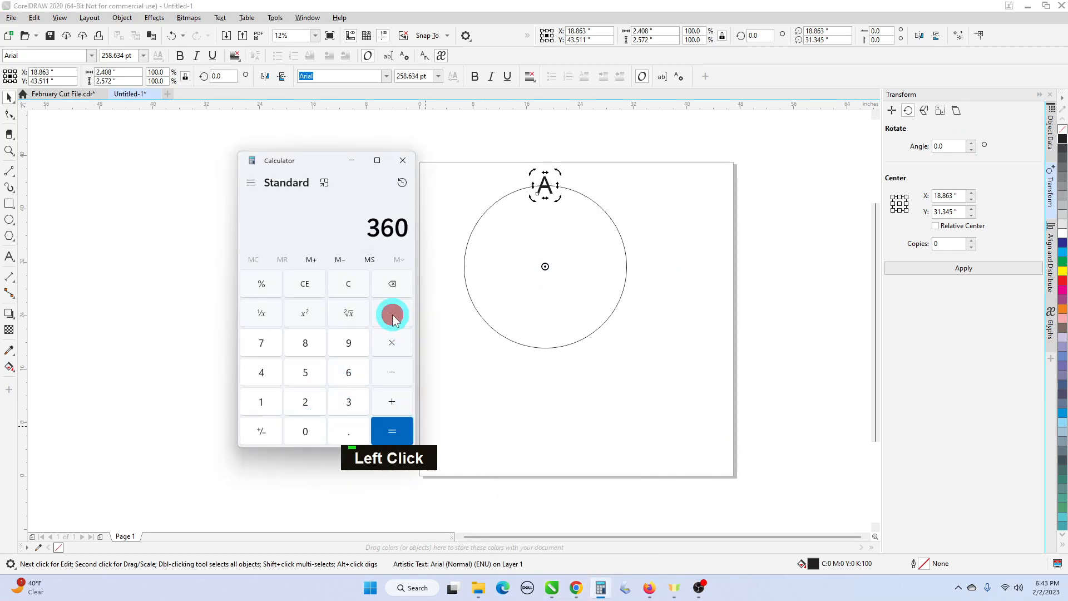
pyautogui.click(283, 401)
pyautogui.click(298, 399)
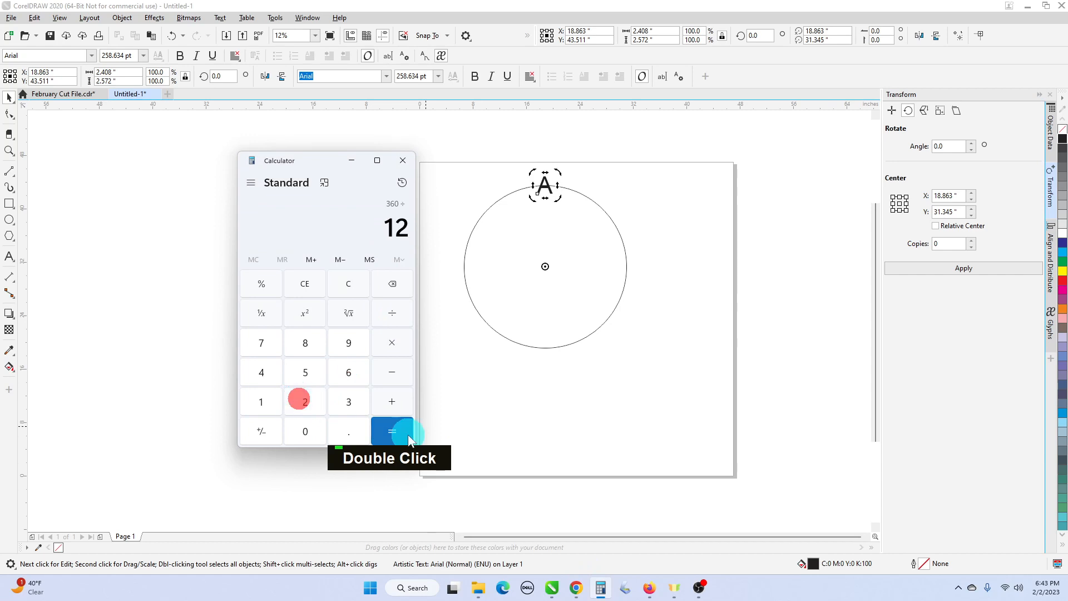
pyautogui.click(408, 435)
pyautogui.click(403, 160)
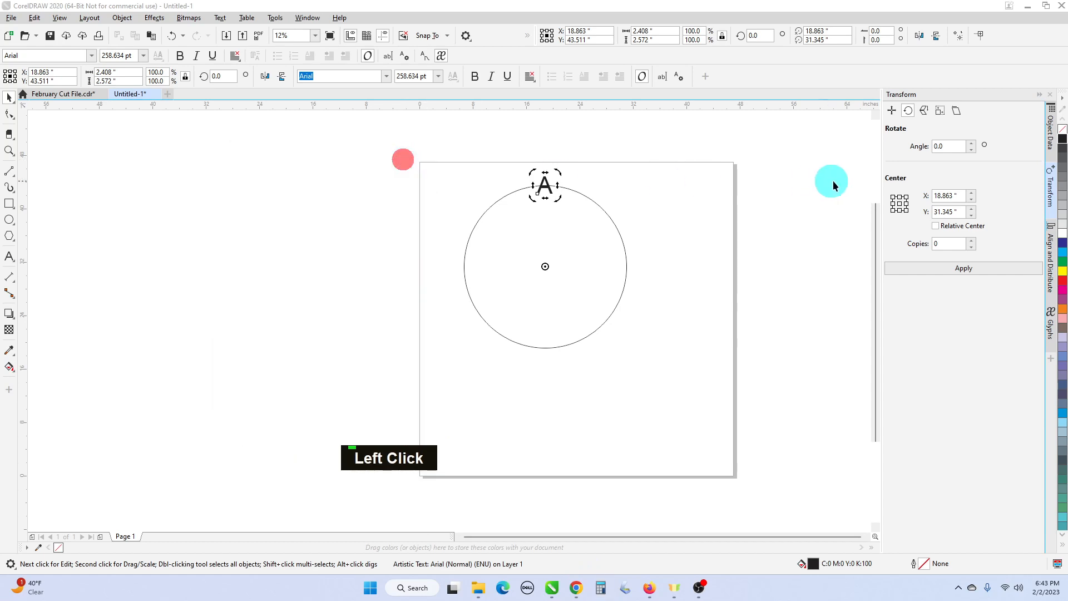
# - Create 11 copies of the letter A around the circle with a rotation angle of 30 degrees, and deselect everything
pyautogui.click(950, 147)
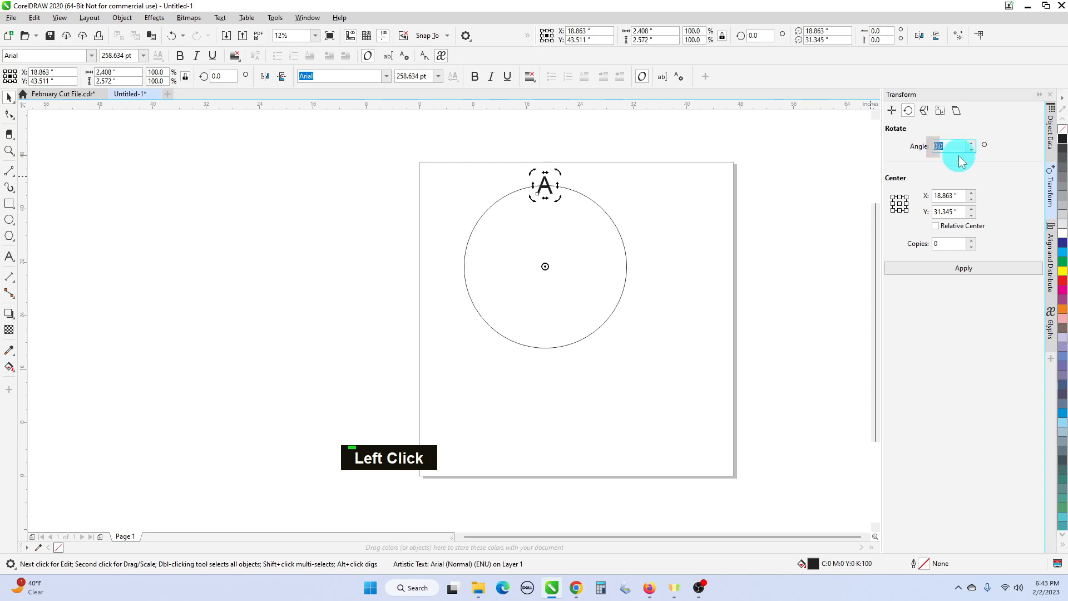
pyautogui.write('30')
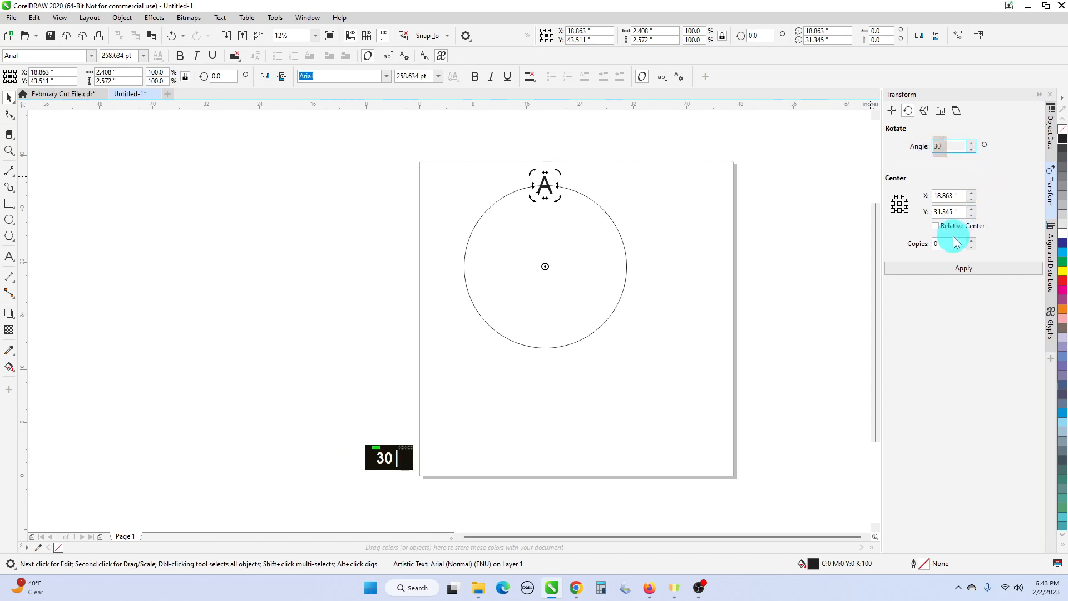
pyautogui.click(953, 242)
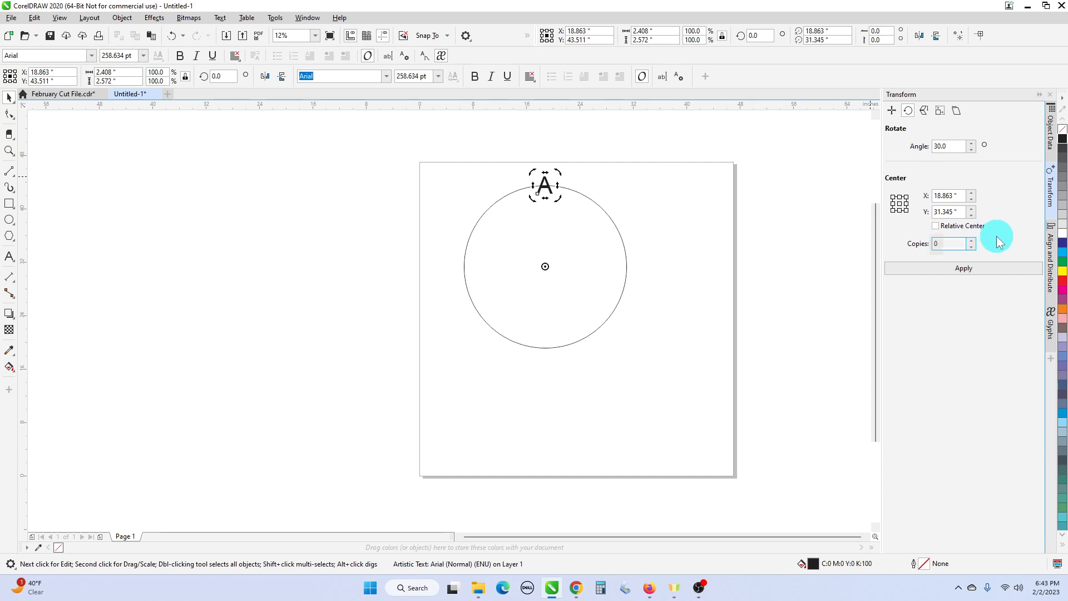
pyautogui.press('BackSpace')
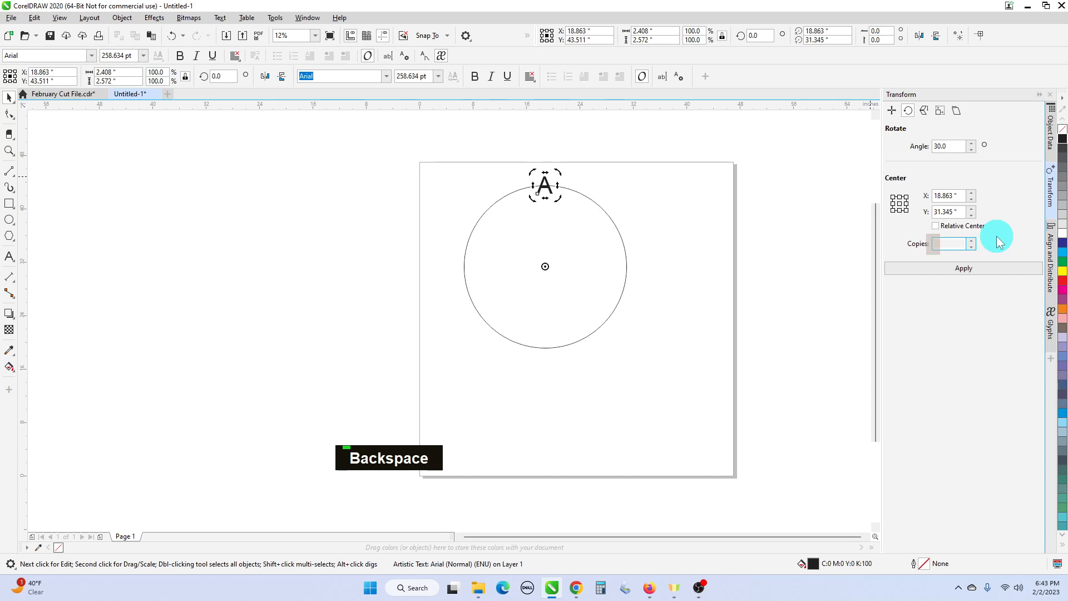
pyautogui.write('11')
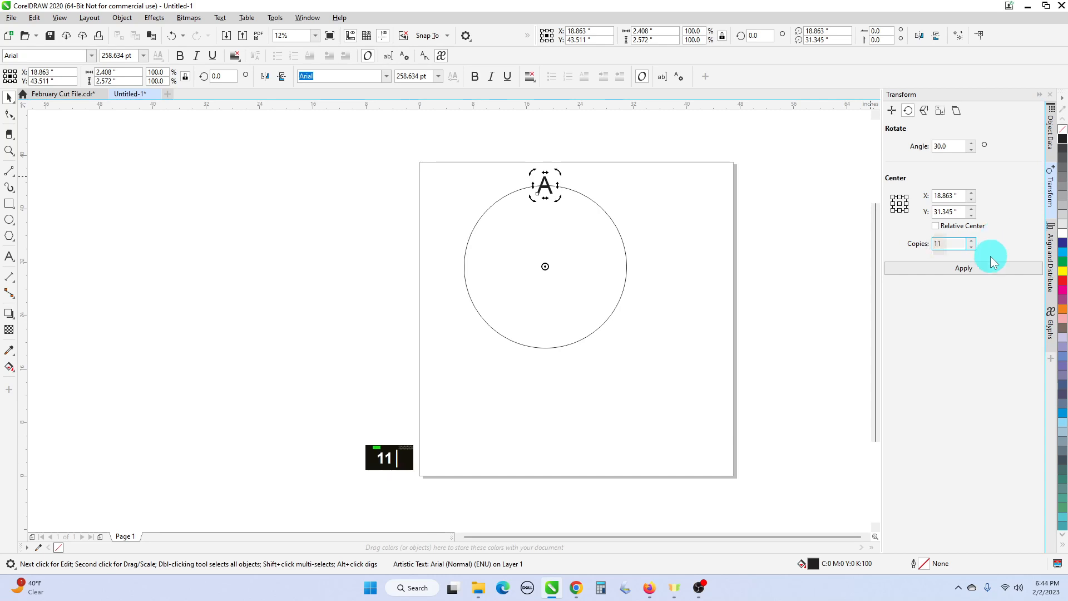
pyautogui.click(989, 267)
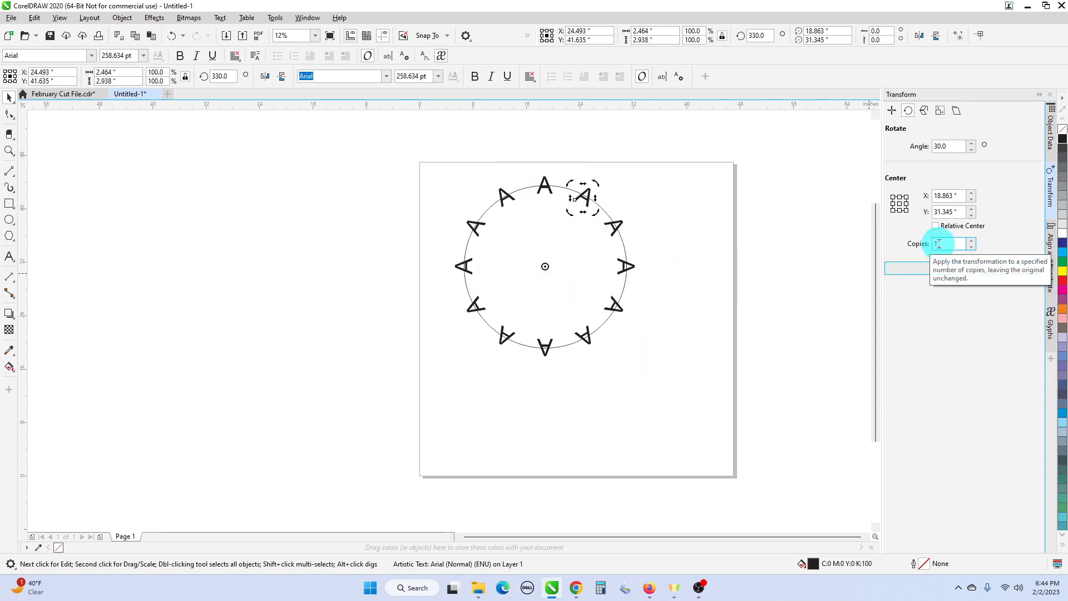
pyautogui.click(982, 270)
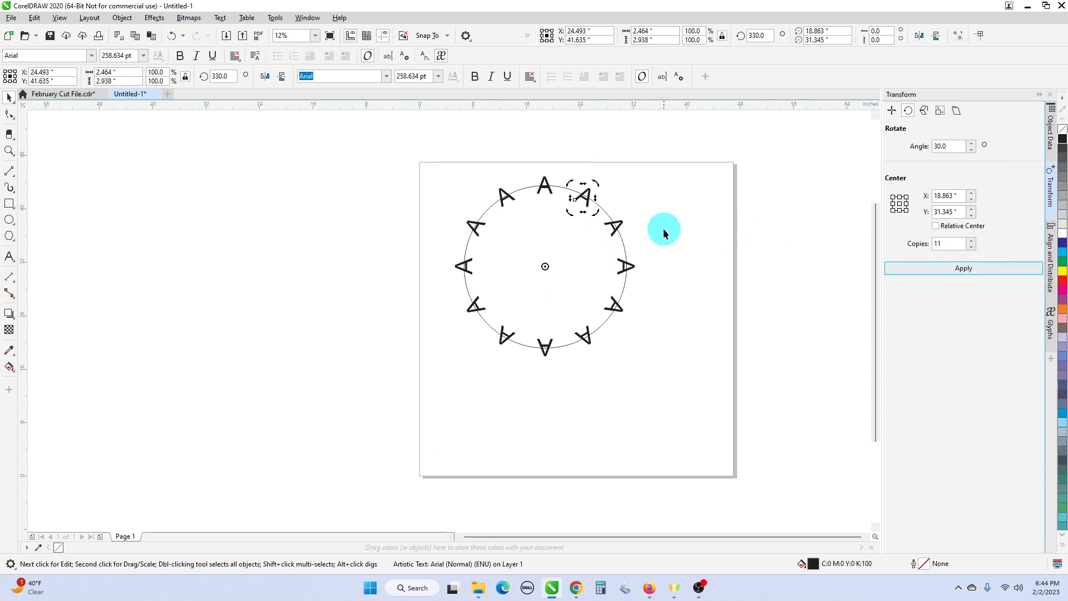
pyautogui.click(674, 190)
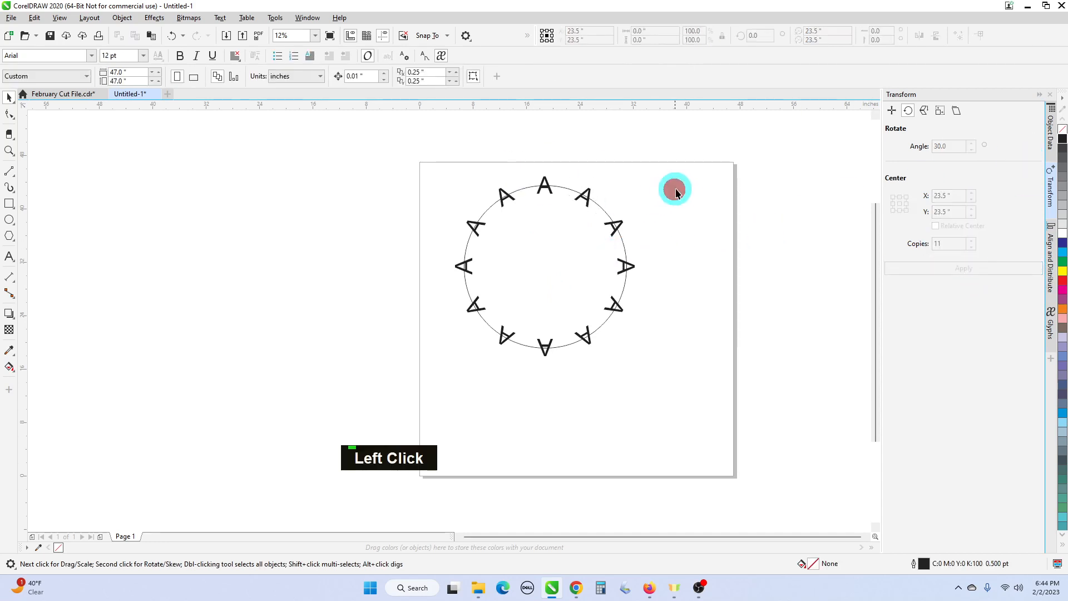
# - Change the two letters following the topmost A clockwise to "B" and "C"
pyautogui.click(589, 195)
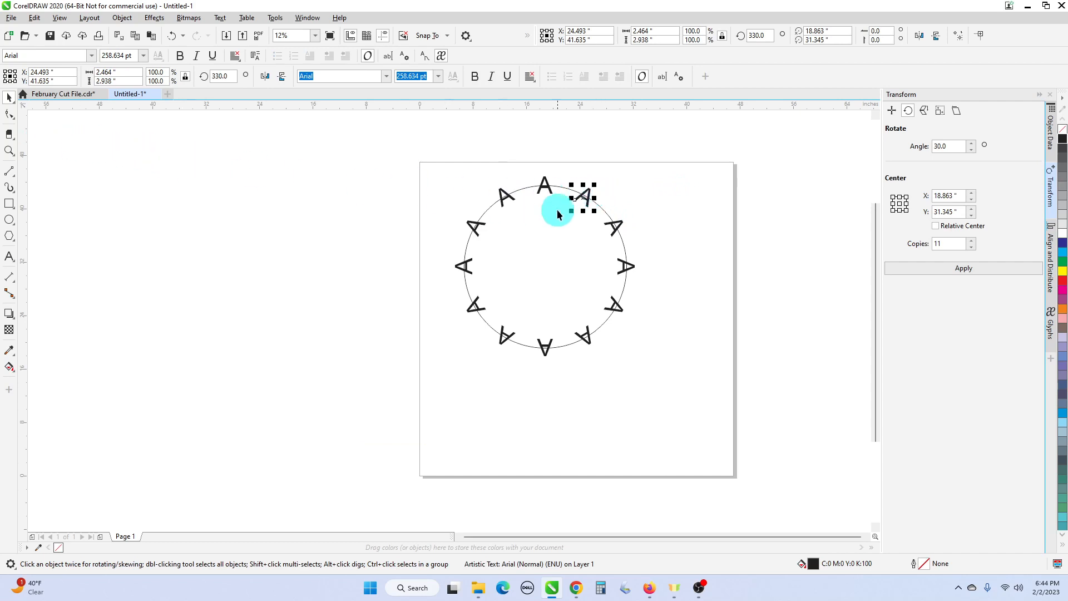
pyautogui.doubleClick(587, 196)
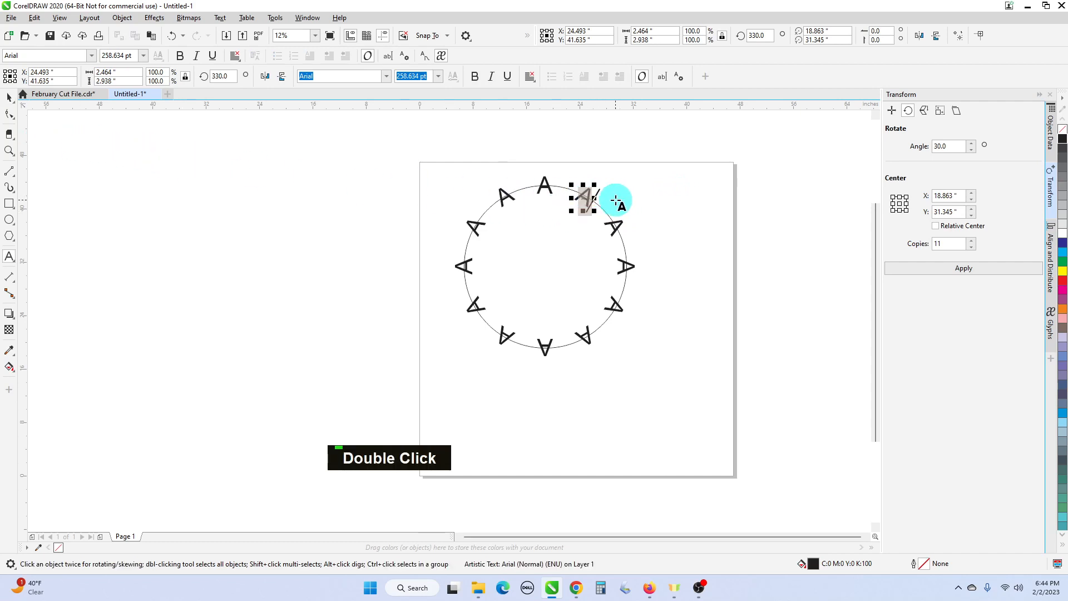
pyautogui.press('BackSpace')
pyautogui.write('B')
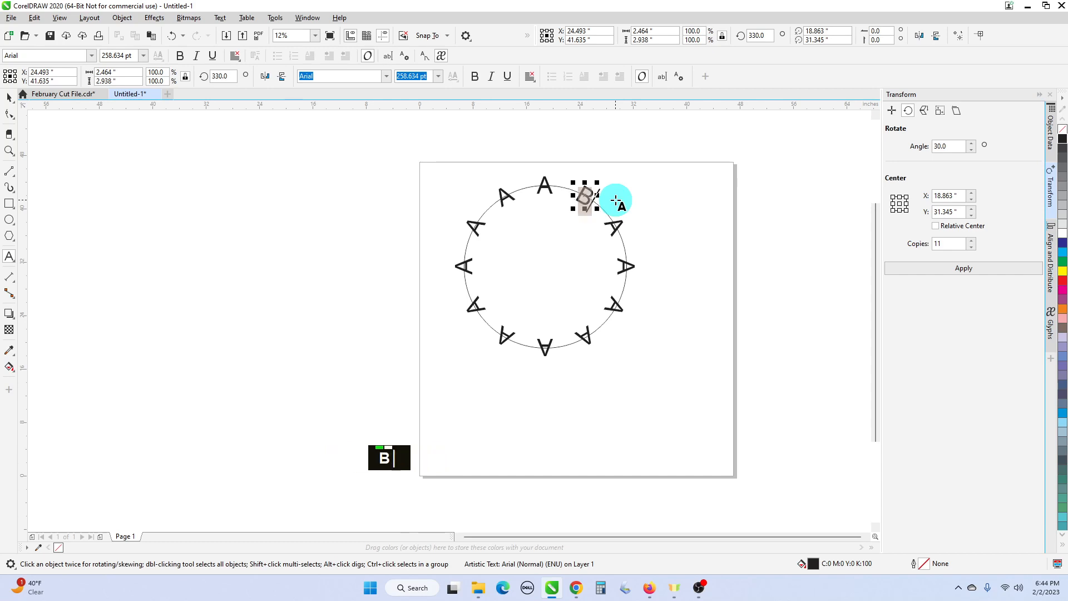
pyautogui.doubleClick(616, 224)
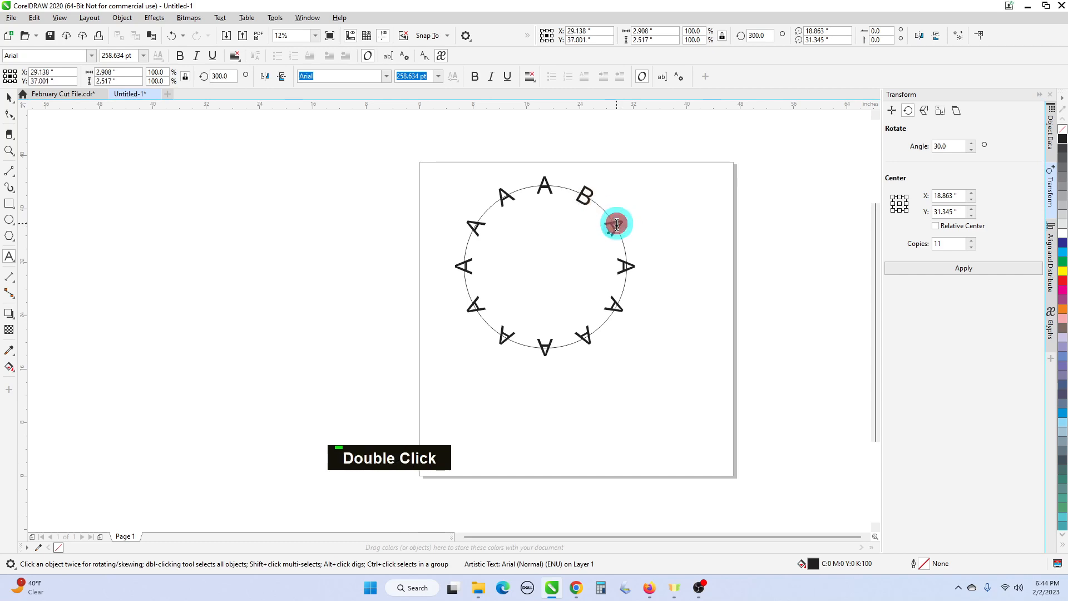
pyautogui.click(616, 225)
pyautogui.doubleClick(618, 225)
pyautogui.write('C')
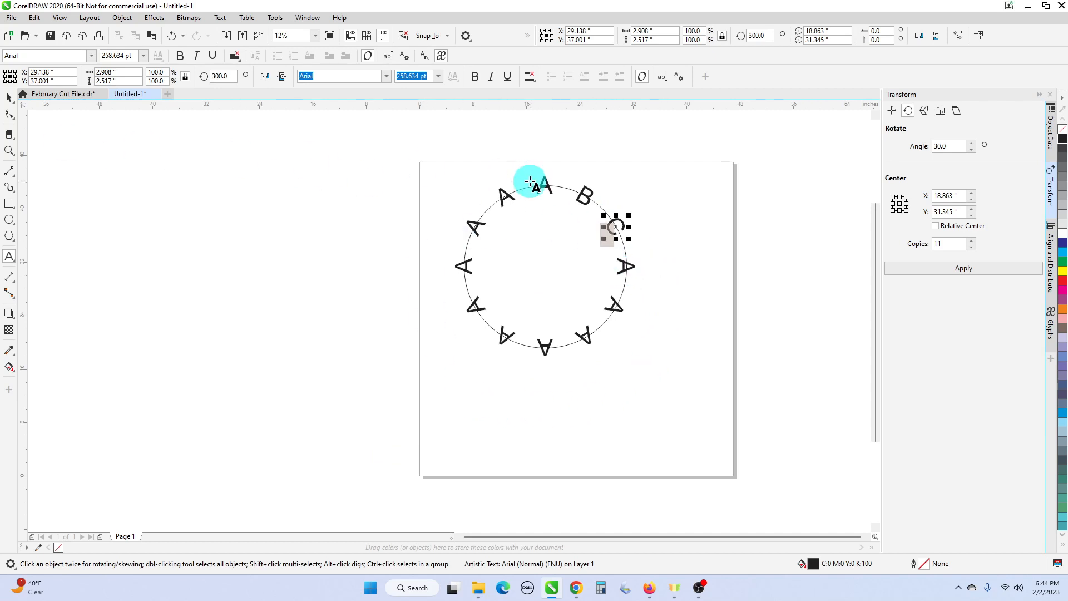
# - Show the Position transform settings and delete the circle together with all its letters
pyautogui.click(893, 112)
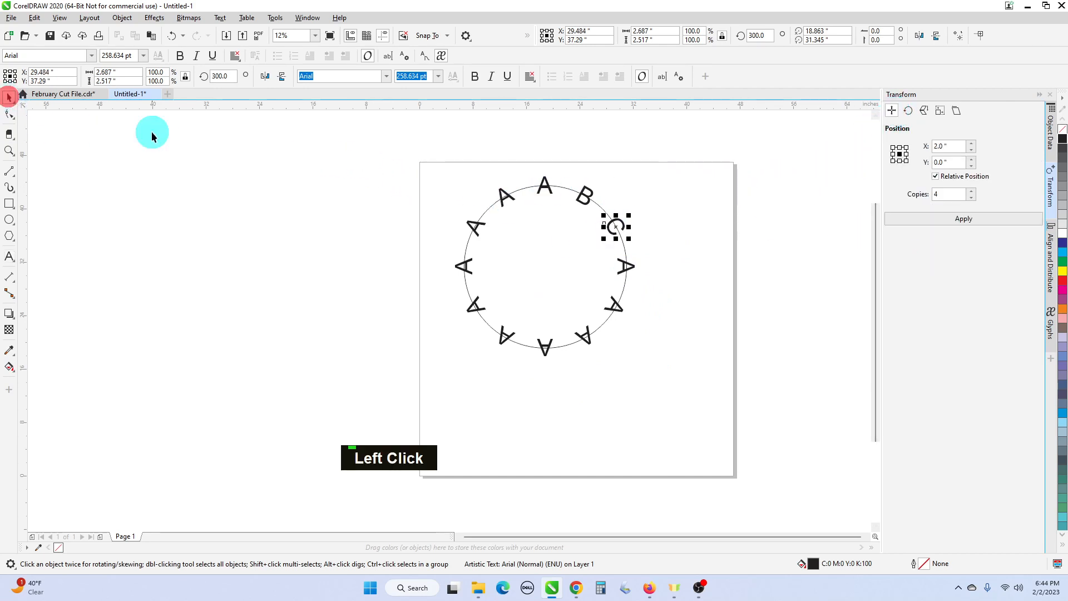
pyautogui.moveTo(449, 170); pyautogui.dragTo(682, 409)
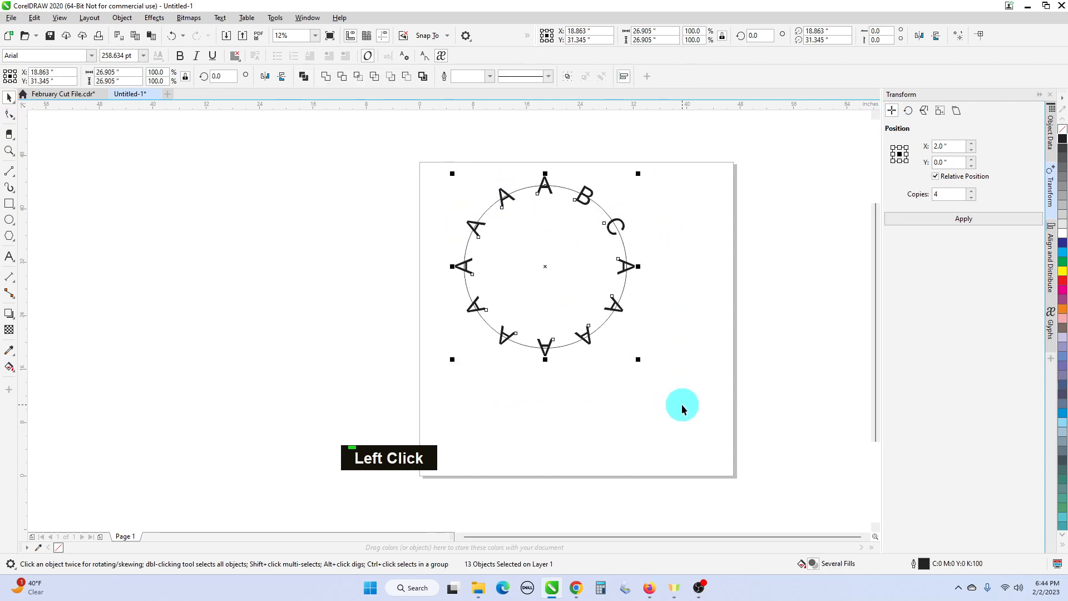
pyautogui.press('Delete')
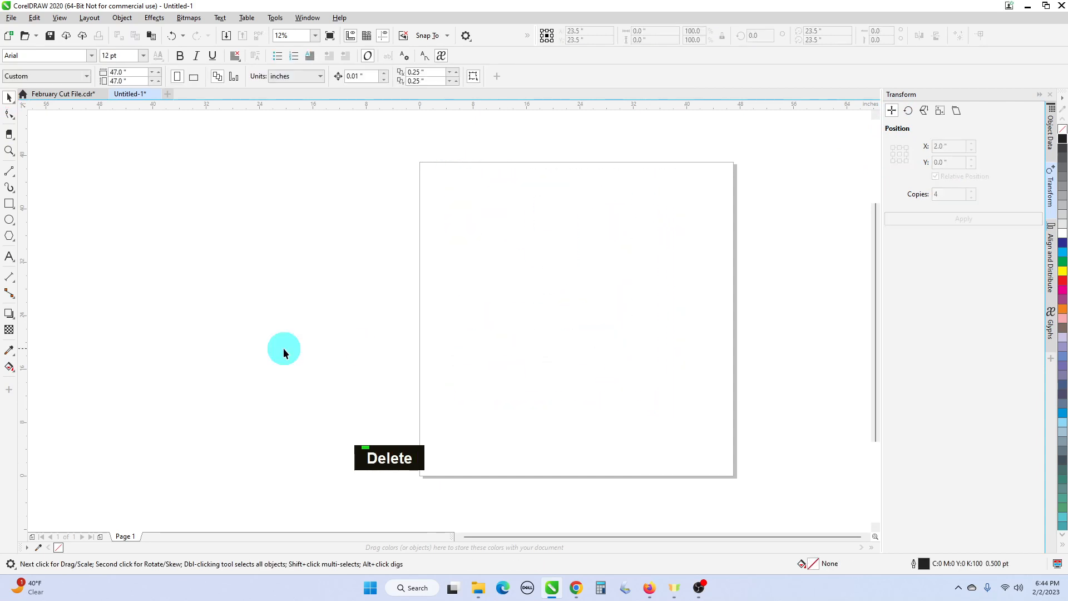
# - Draw a rectangle about 4.2 by 1.75 inches near the page's upper-left corner and create 4 copies at a 2-inch horizontal offset
pyautogui.click(9, 204)
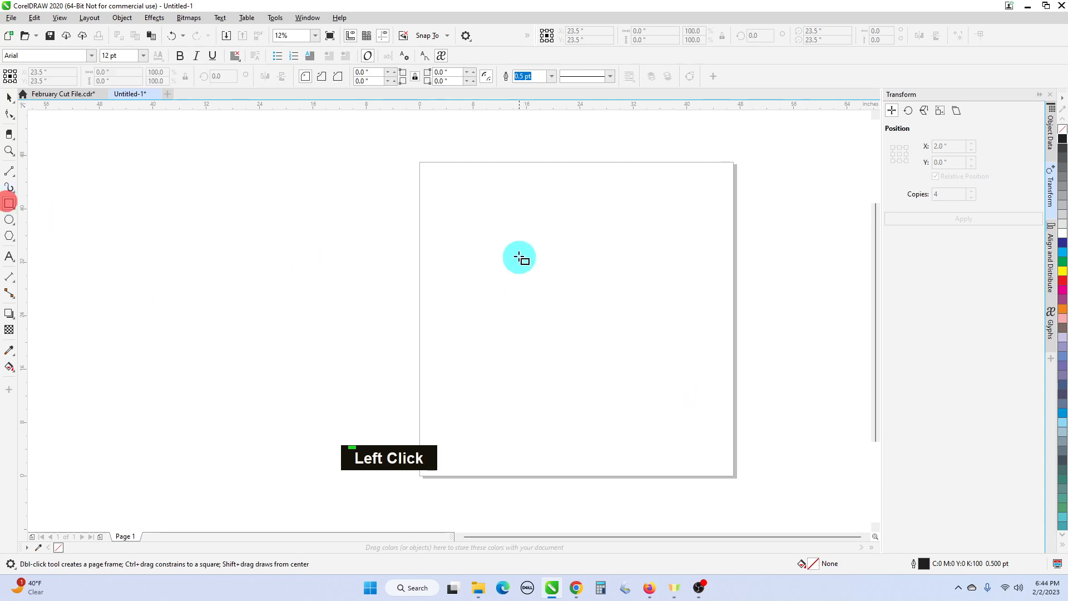
pyautogui.moveTo(435, 202); pyautogui.dragTo(465, 214)
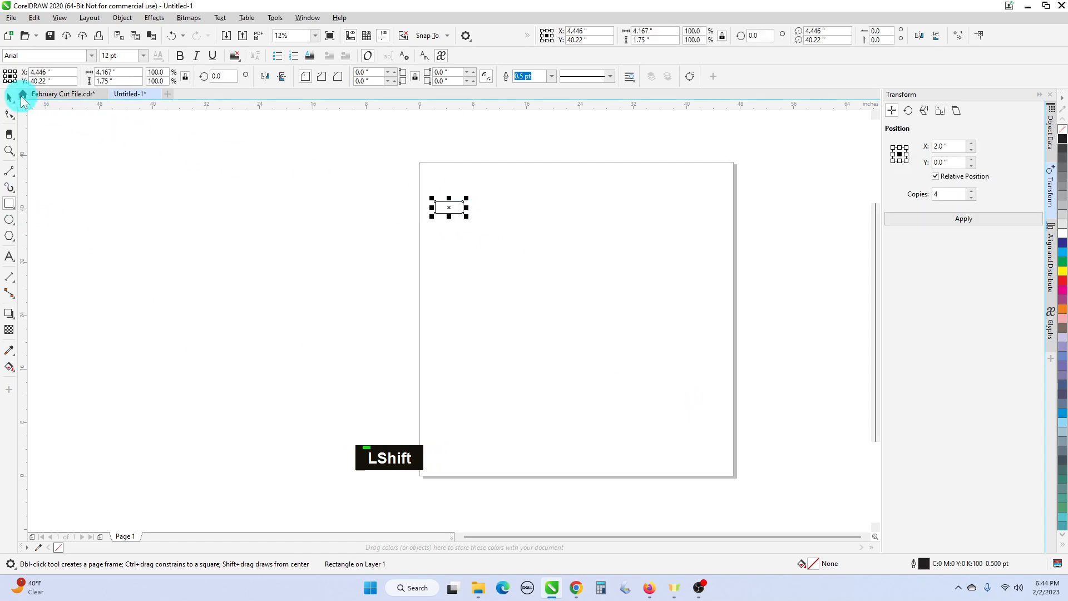
pyautogui.click(14, 99)
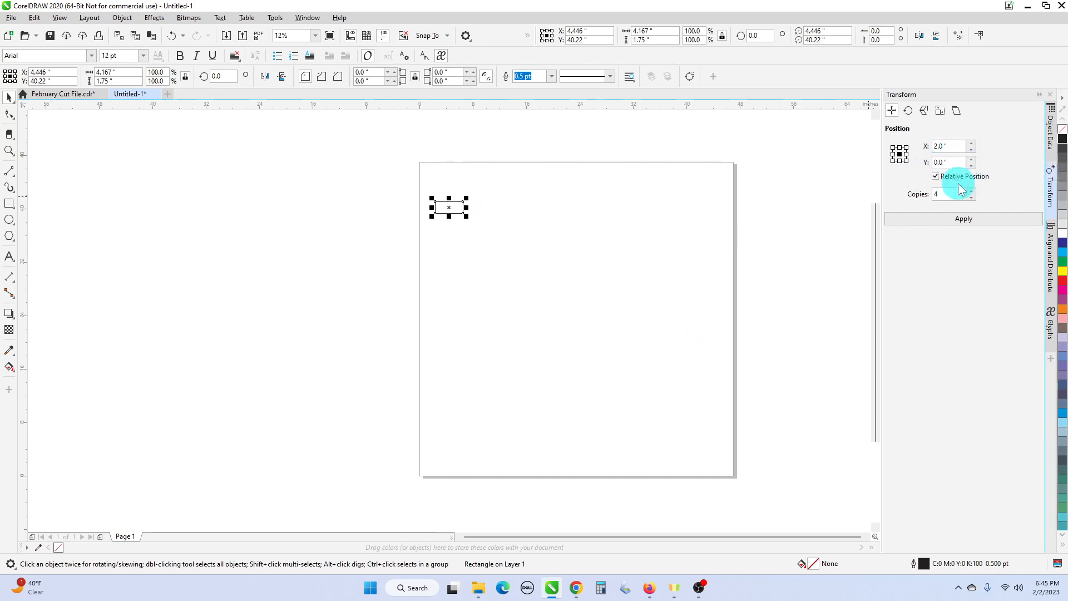
pyautogui.click(955, 218)
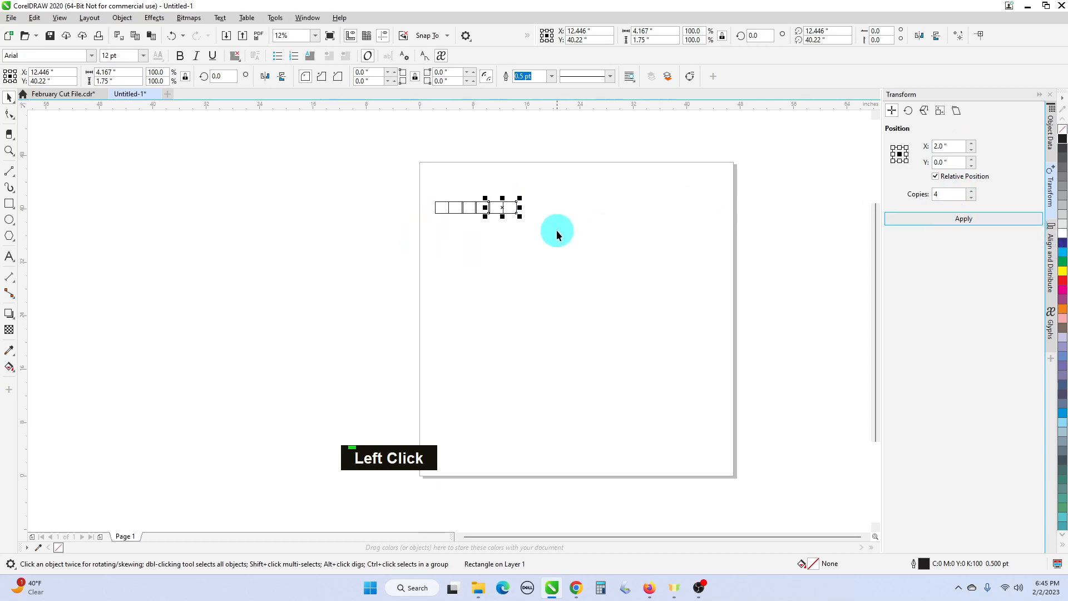
pyautogui.scroll(1, 556, 229)
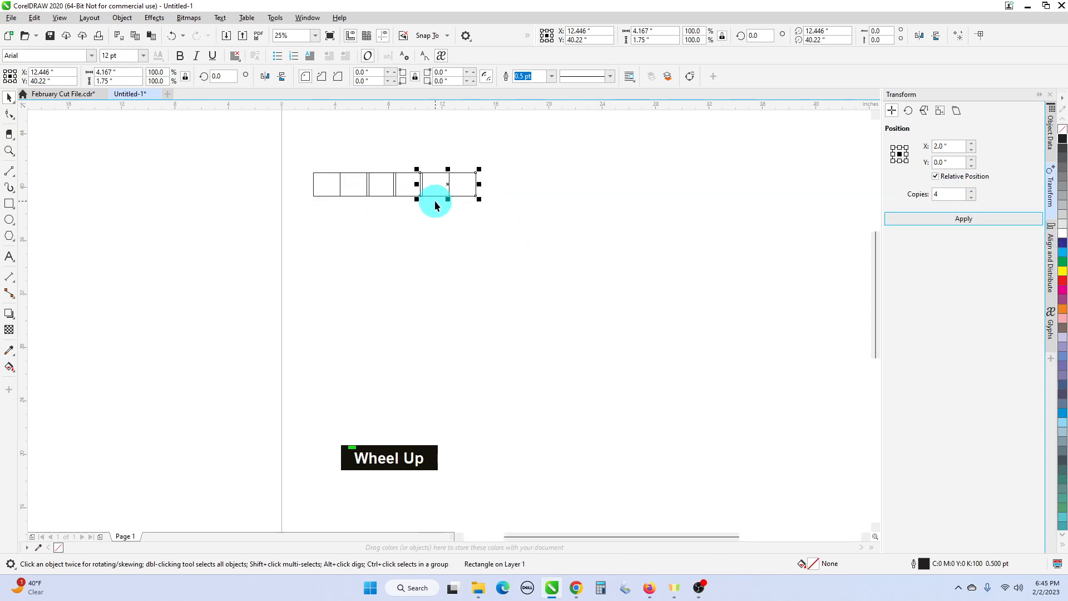
pyautogui.scroll(-1, 435, 201)
# - Create 4 more copies of the last rectangle at a 4-inch horizontal offset, and delete the whole row of rectangles
pyautogui.click(952, 147)
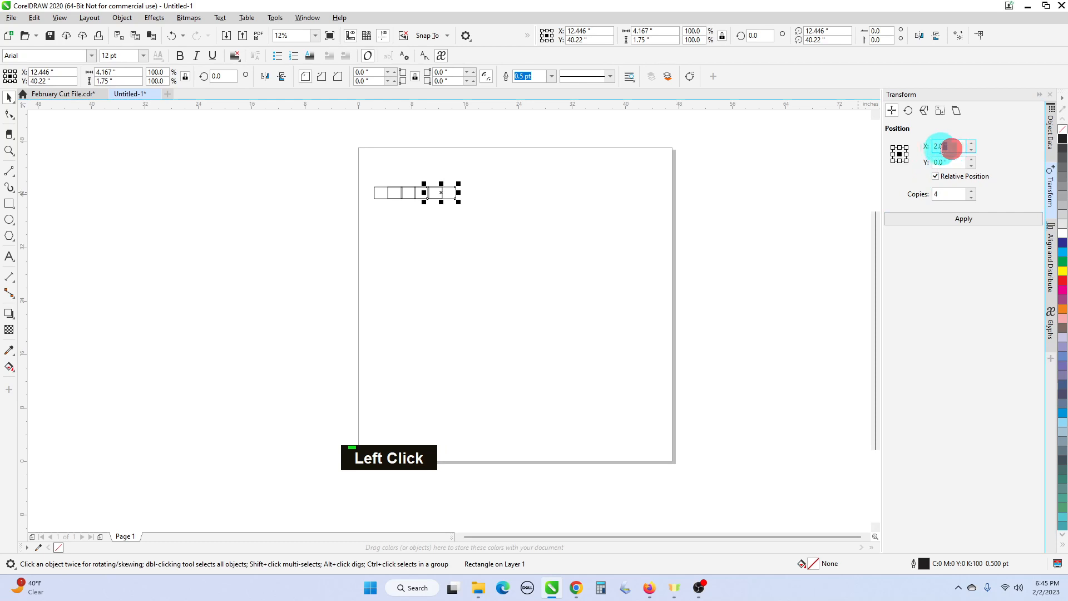
pyautogui.click(936, 147)
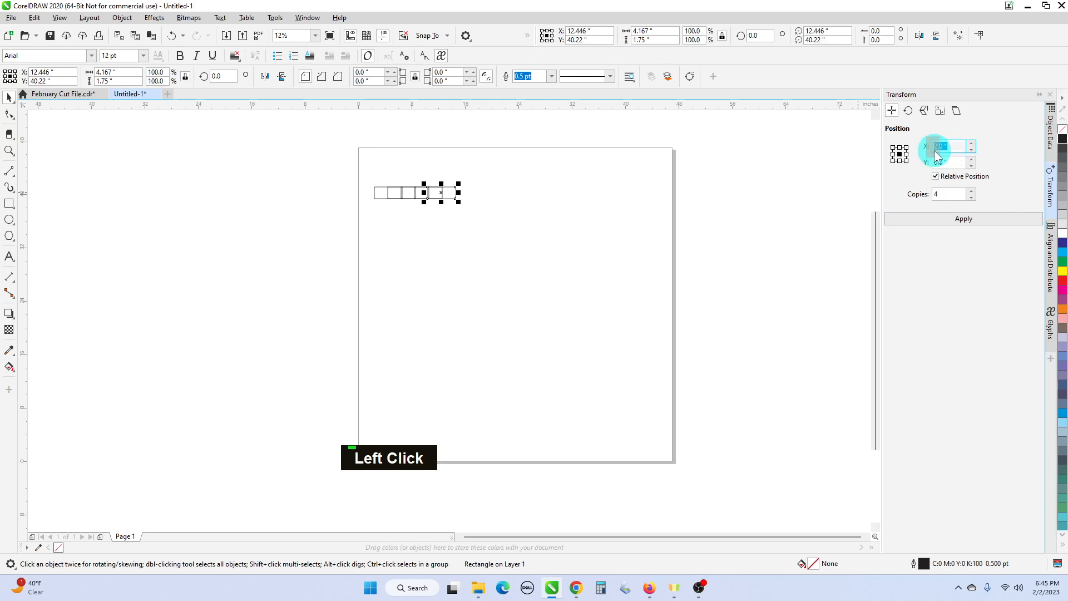
pyautogui.write('4')
pyautogui.click(973, 218)
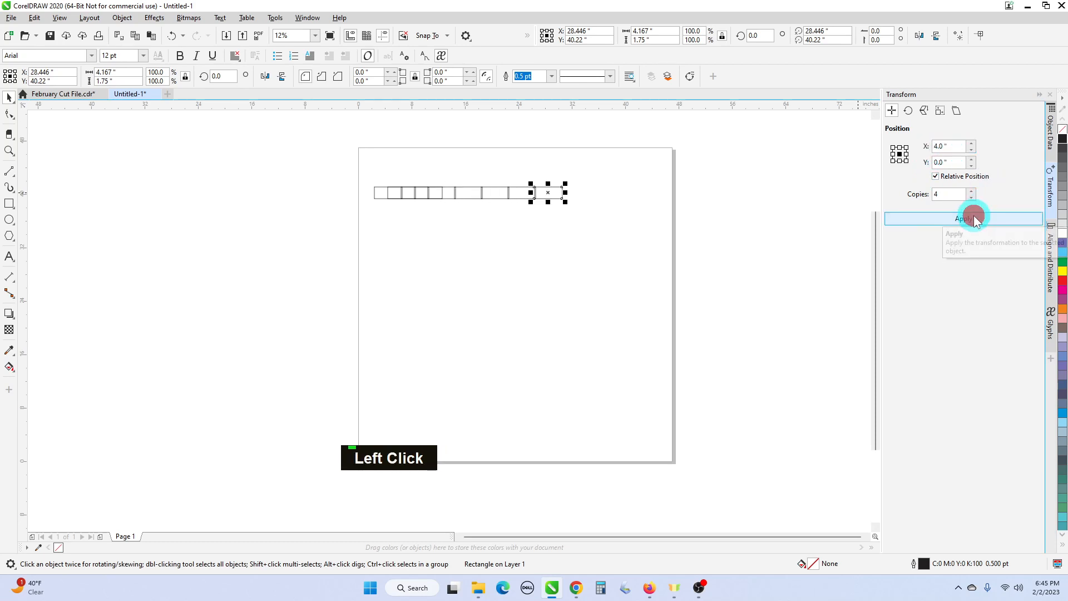
pyautogui.moveTo(315, 152); pyautogui.dragTo(615, 245)
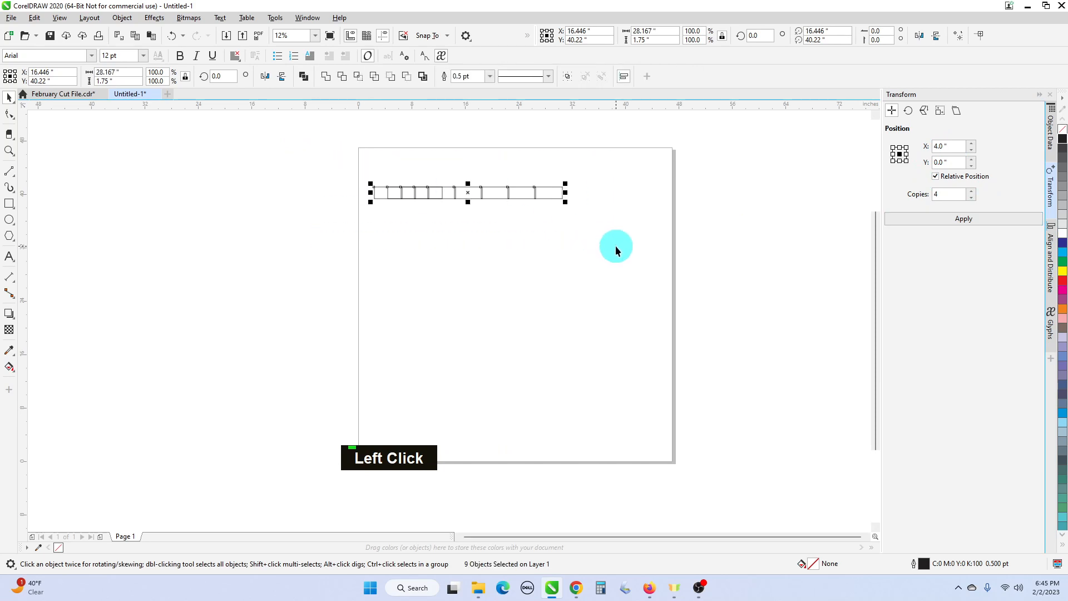
pyautogui.press('Delete')
# - Draw a rectangle about 1.9 by 1.75 inches near the page's upper-left corner and create 4 copies at a 4-inch horizontal offset
pyautogui.click(9, 203)
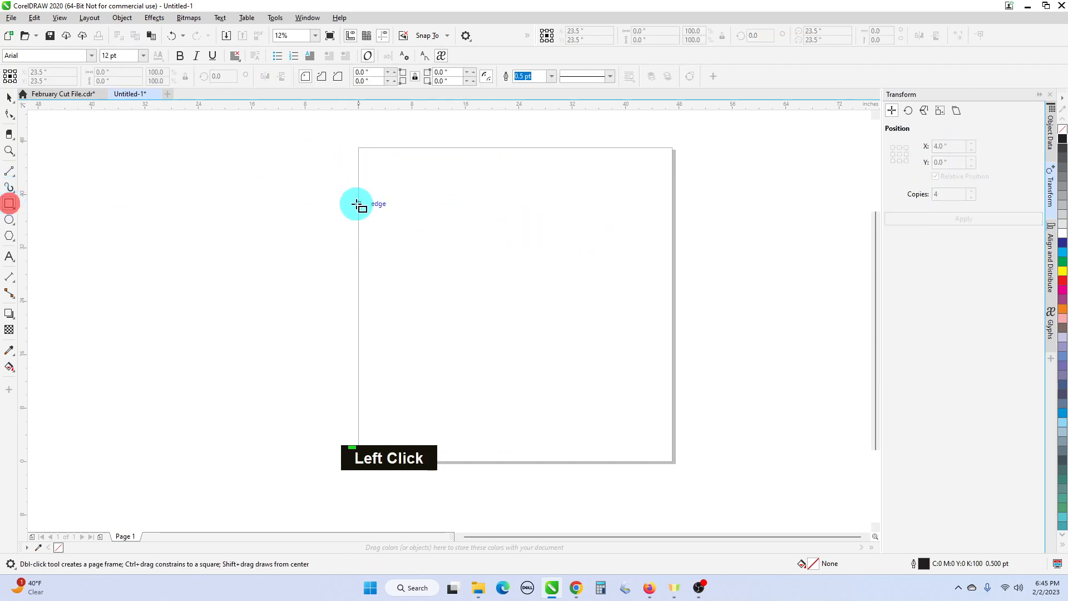
pyautogui.moveTo(374, 199); pyautogui.dragTo(387, 211)
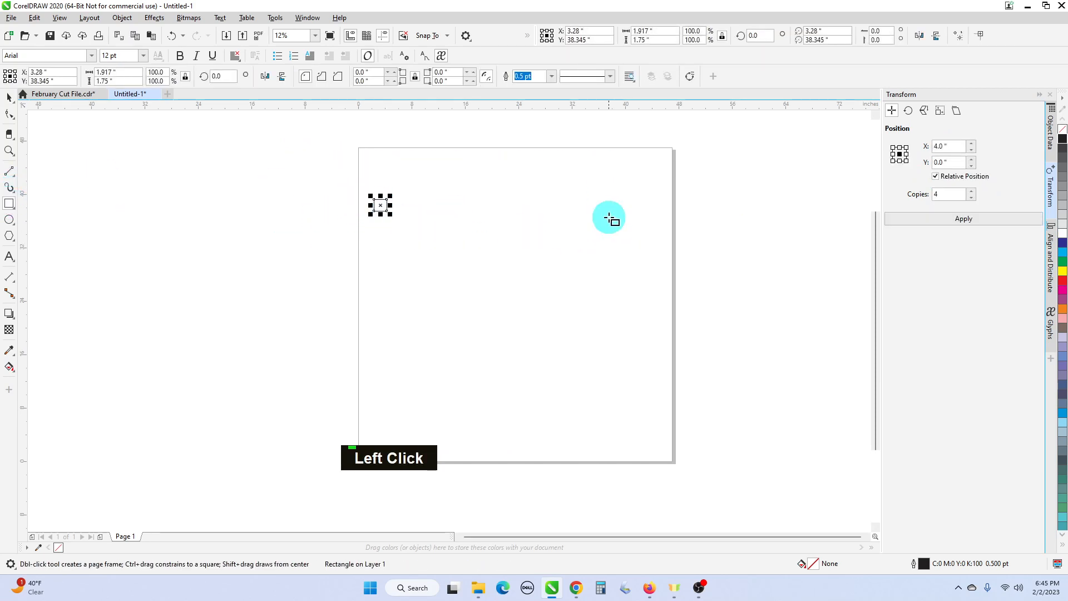
pyautogui.click(951, 221)
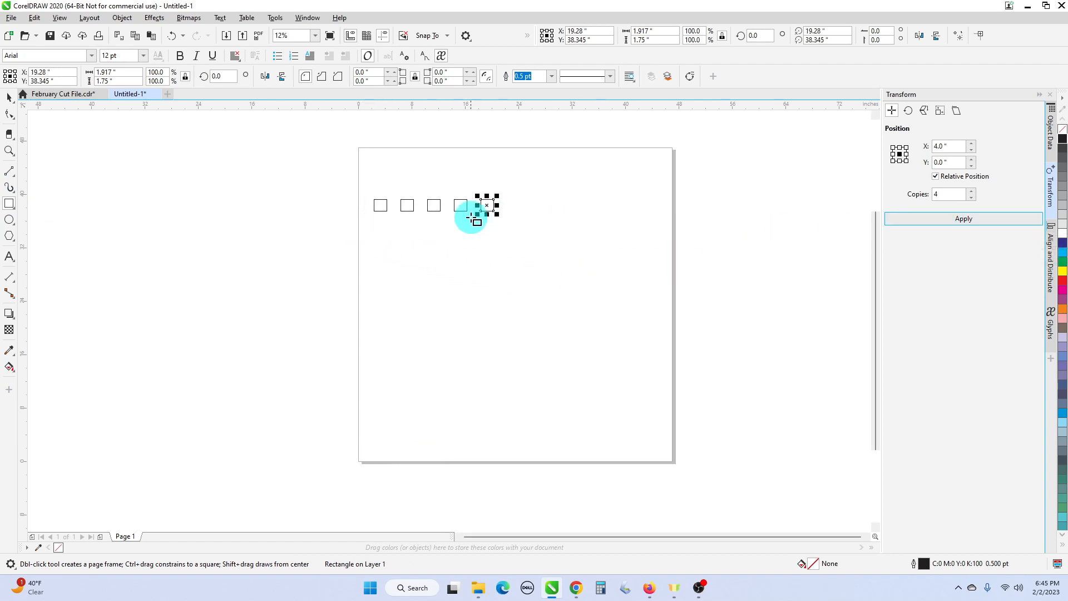
# - Select the row of five rectangles, try 8 copies at offsets X 0 and Y 2 inches, and undo the copies
pyautogui.click(10, 101)
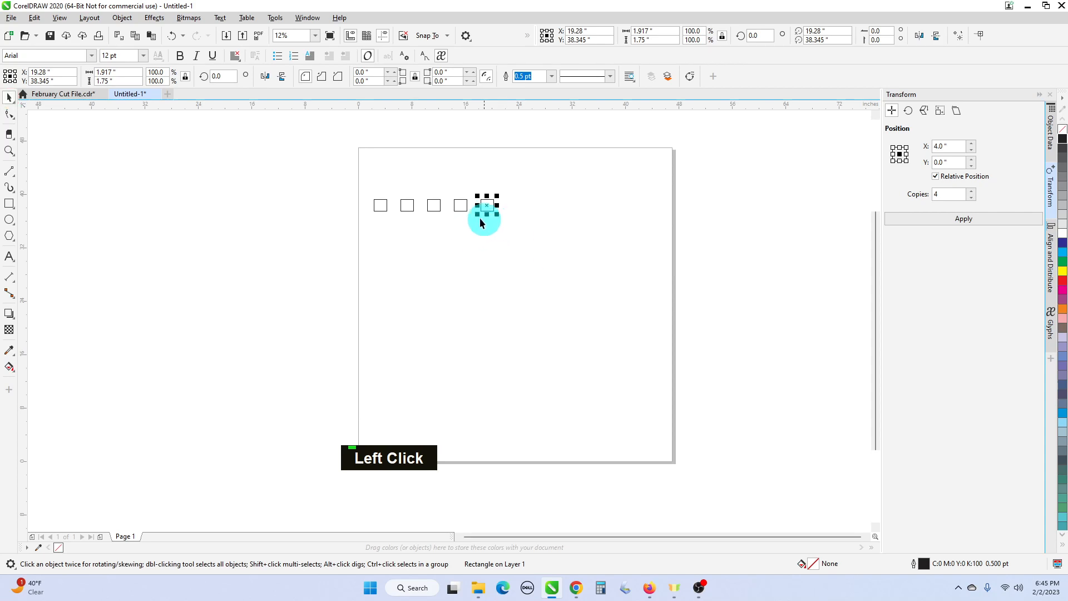
pyautogui.moveTo(355, 179); pyautogui.dragTo(529, 242)
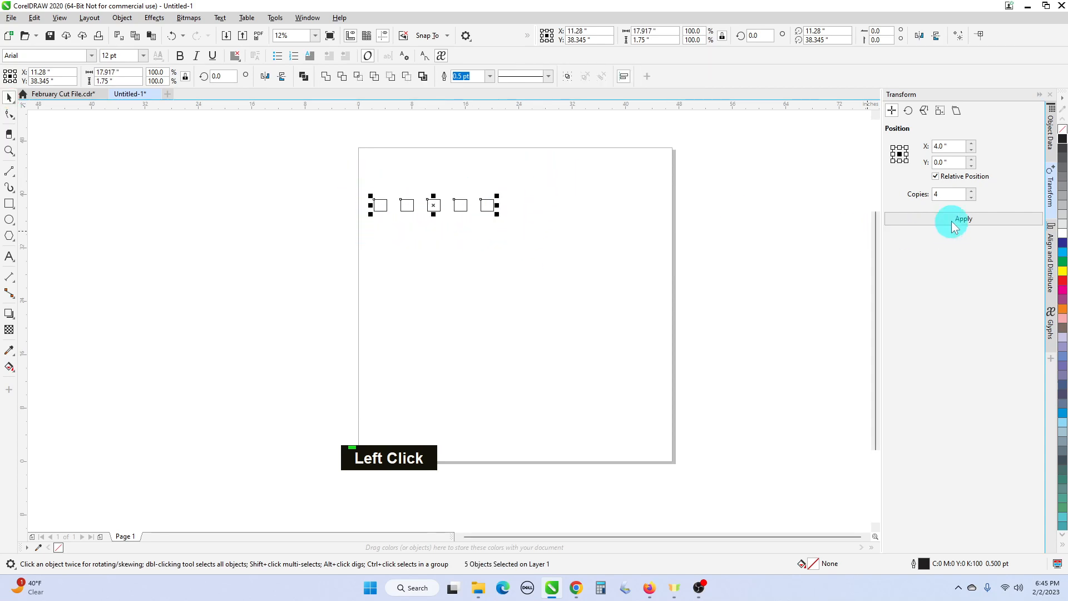
pyautogui.click(957, 146)
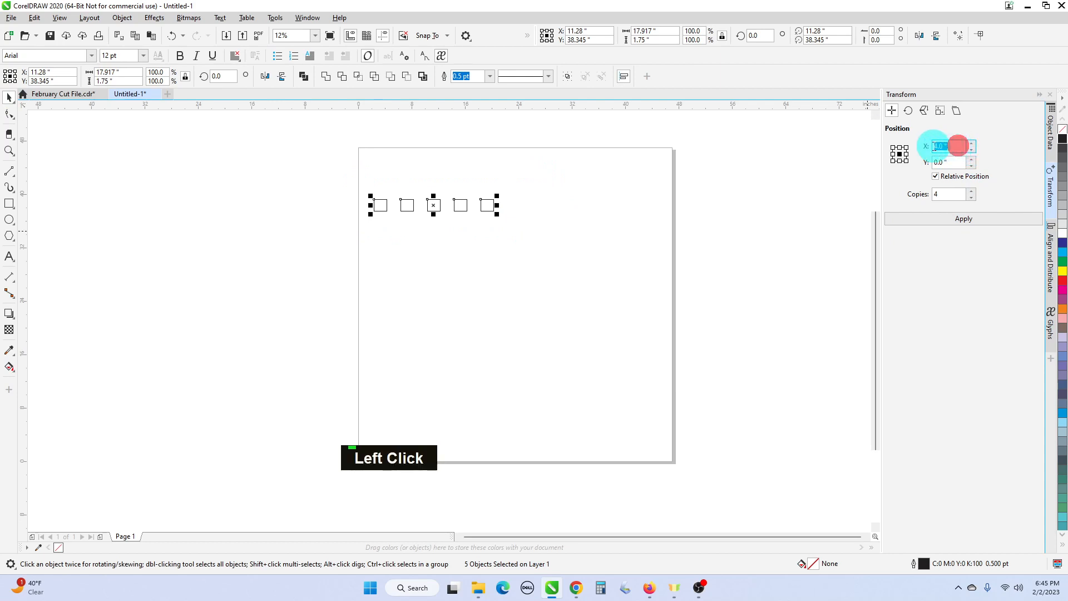
pyautogui.write('0')
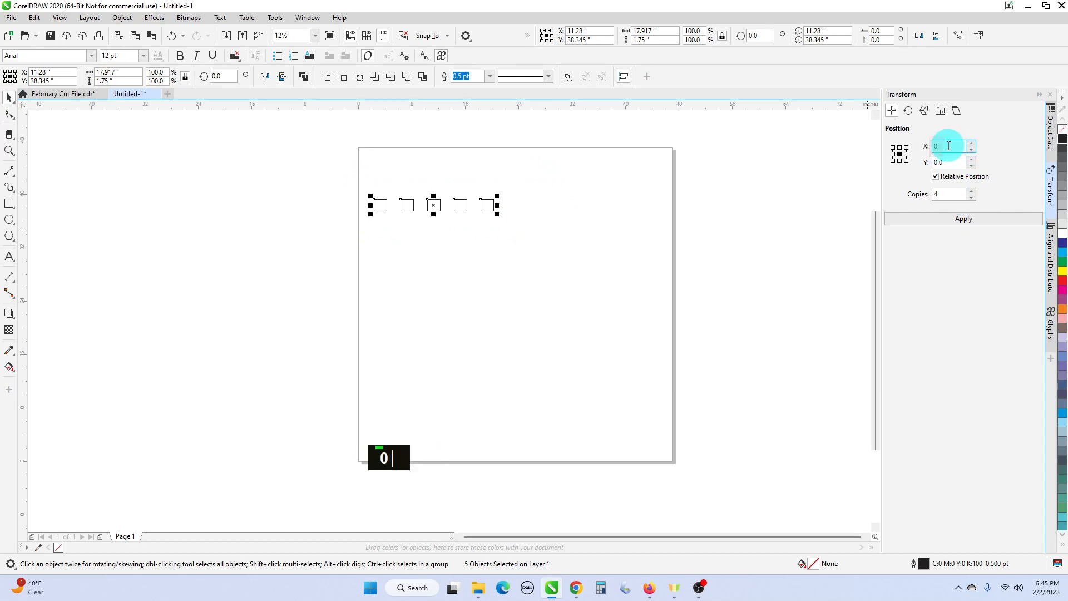
pyautogui.click(953, 161)
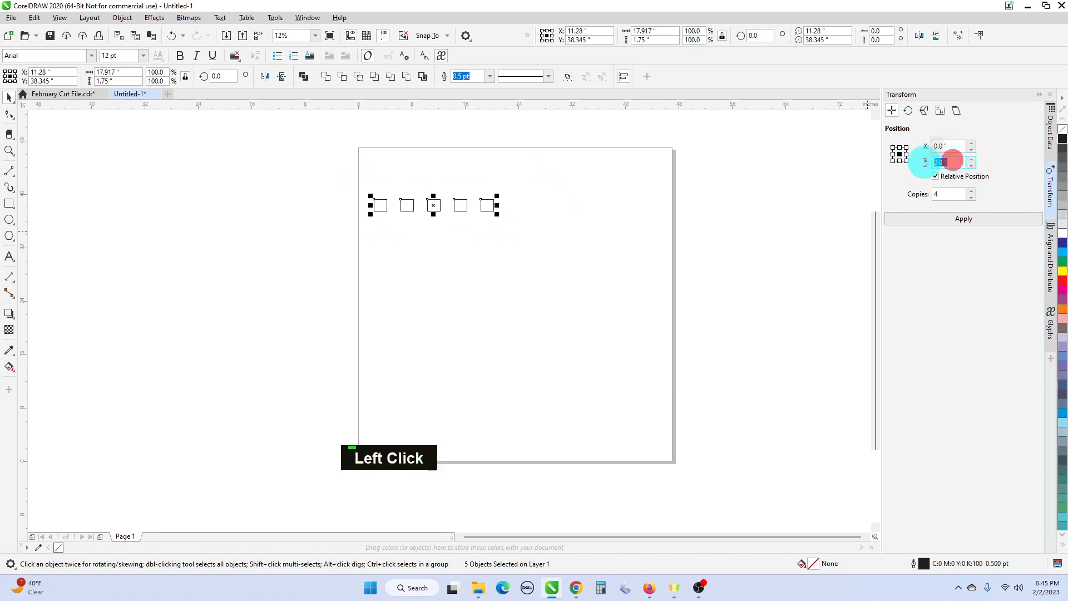
pyautogui.write('2')
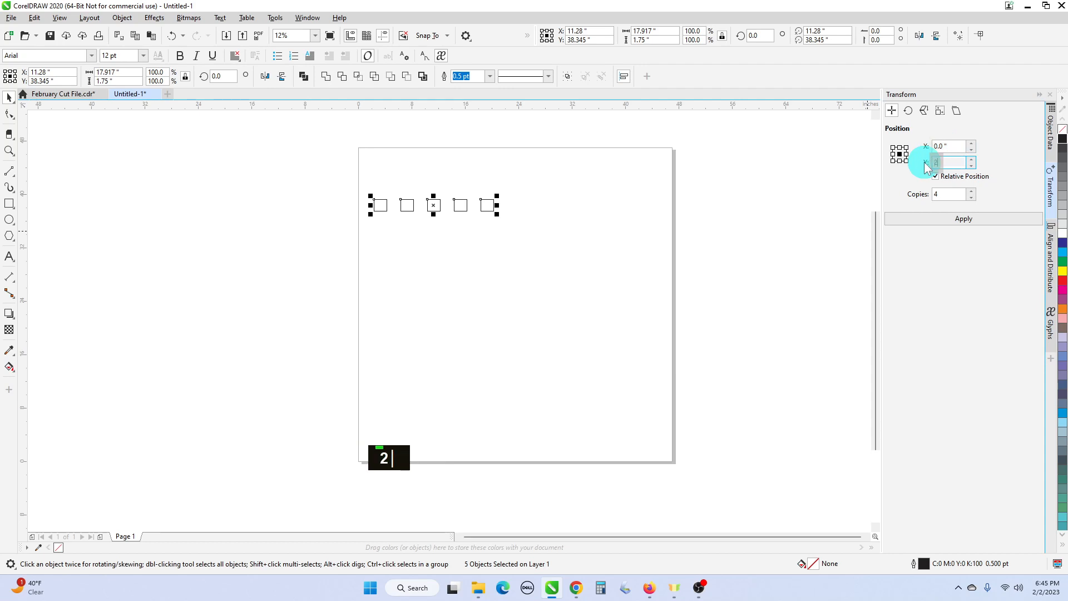
pyautogui.doubleClick(970, 193)
pyautogui.click(971, 193)
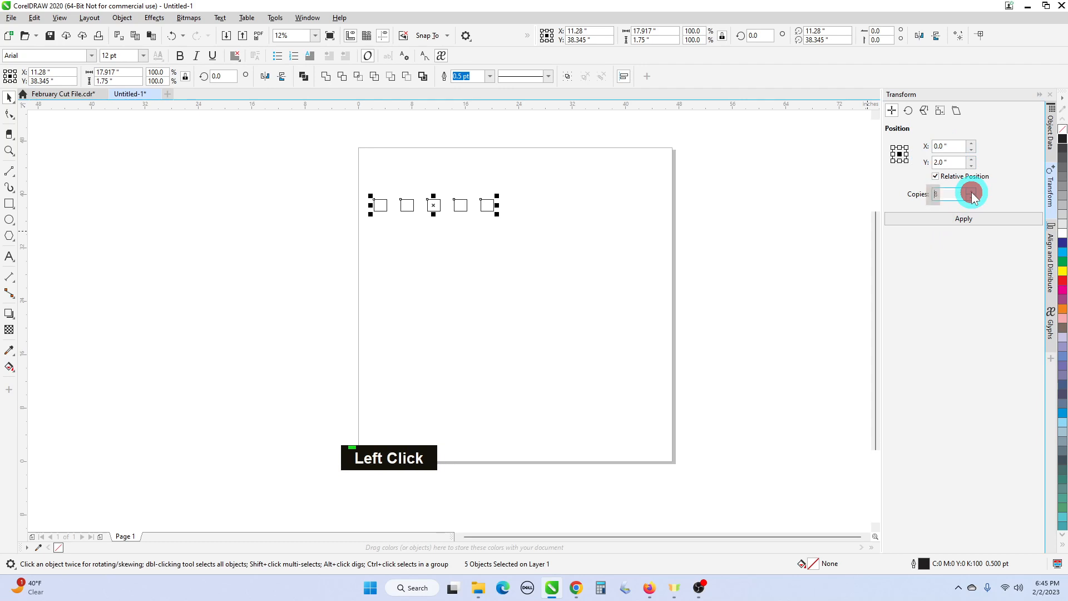
pyautogui.click(968, 218)
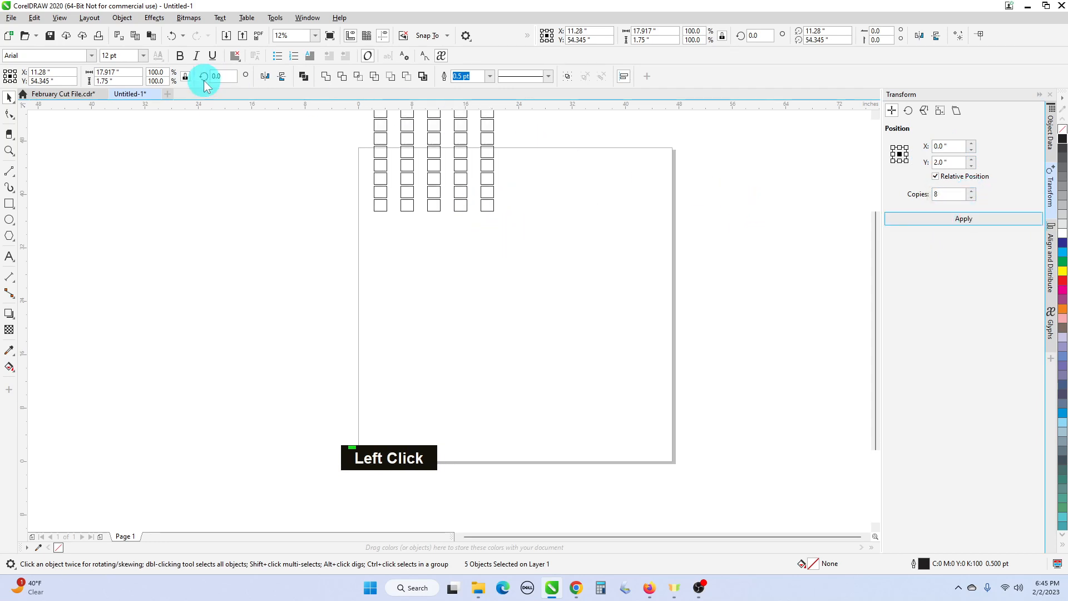
pyautogui.click(172, 36)
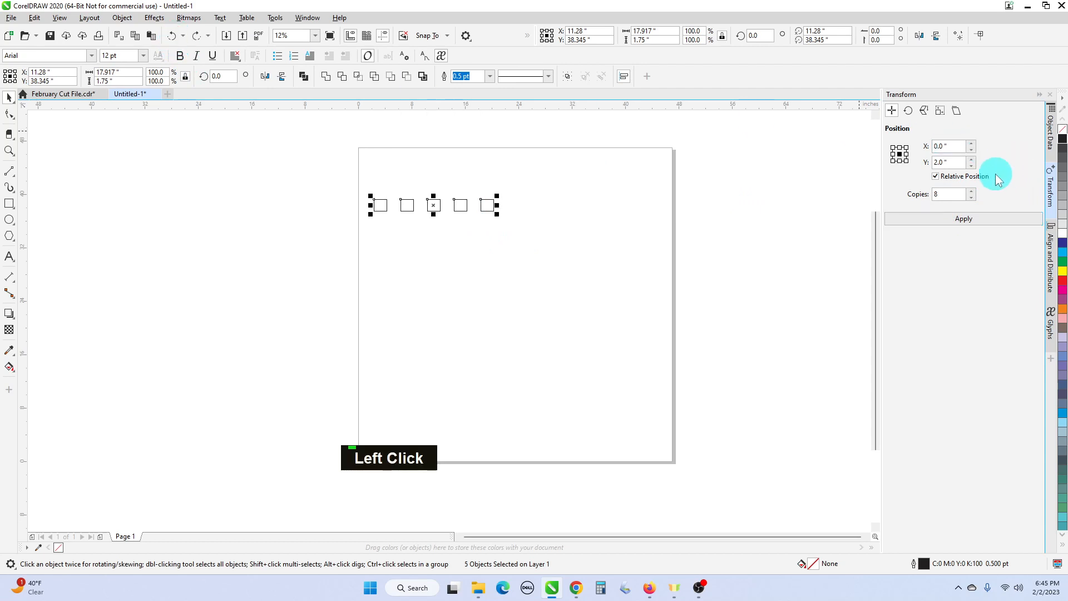
# - Create 8 copies of the selected row at a vertical offset of -2 inches and deselect everything
pyautogui.click(942, 161)
pyautogui.moveTo(952, 161); pyautogui.dragTo(921, 164)
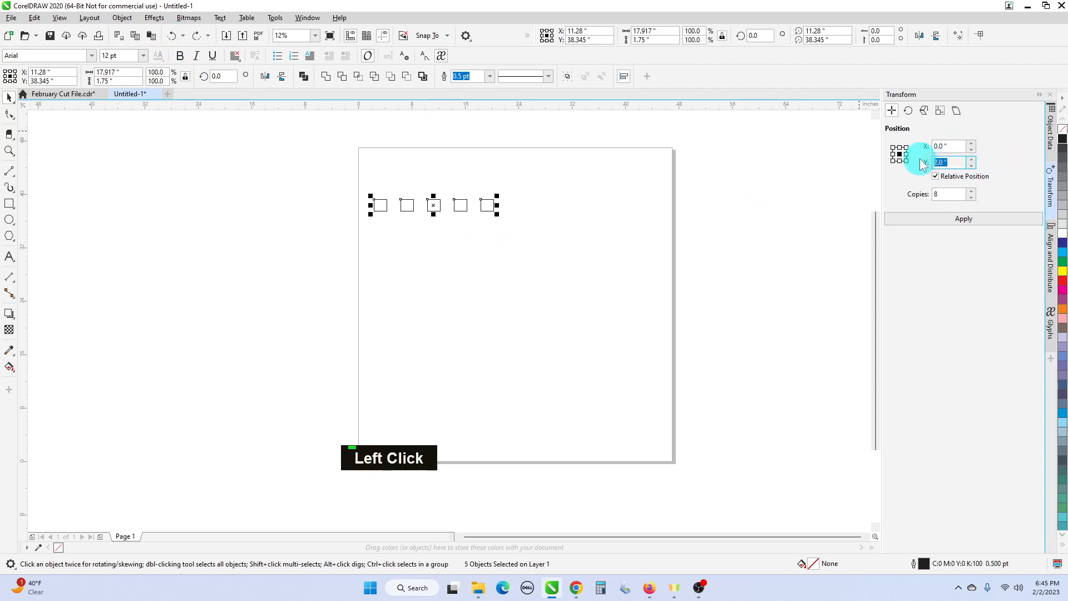
pyautogui.write('-2')
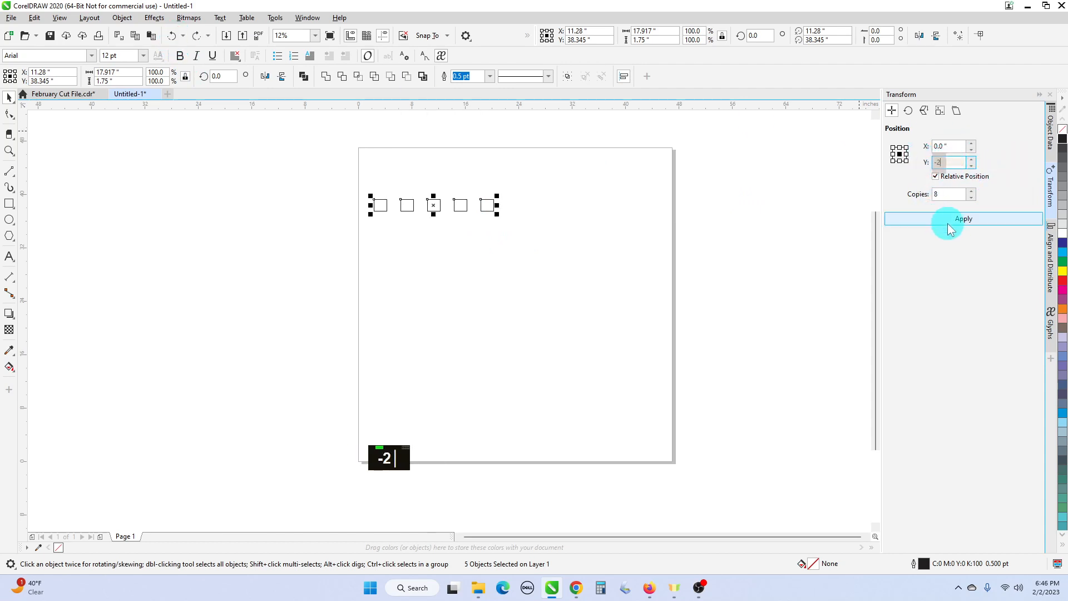
pyautogui.click(947, 221)
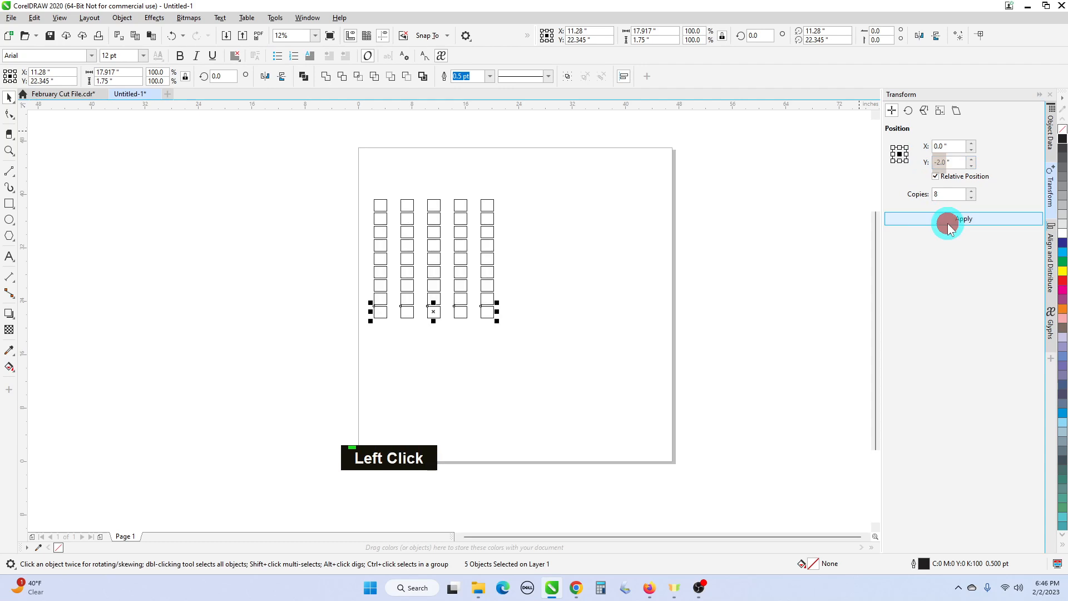
pyautogui.click(506, 352)
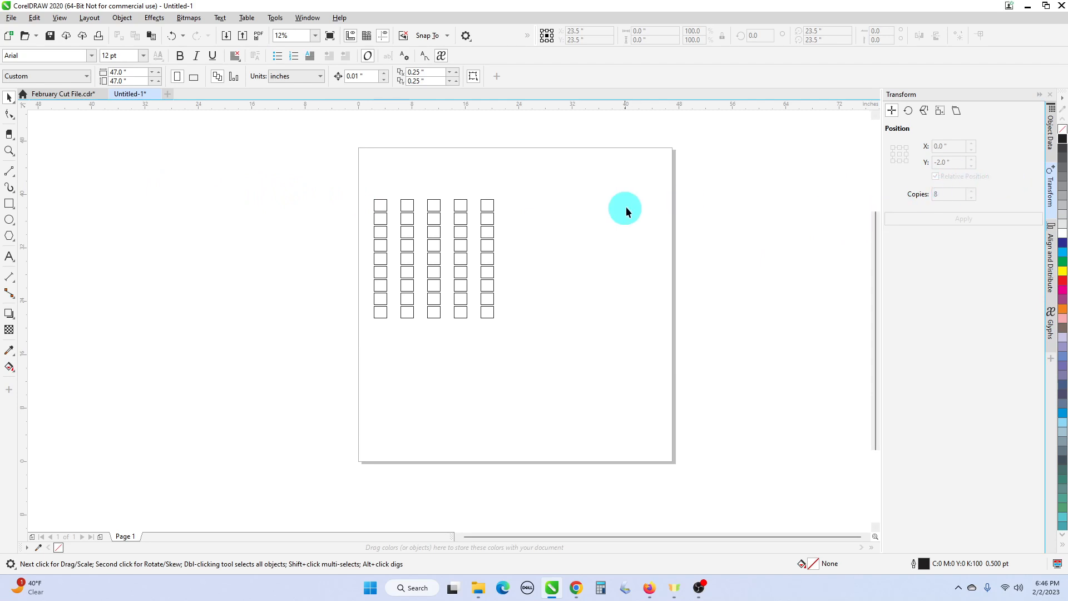
# - Delete the whole grid of rectangles and show the Align and Distribute settings instead of Transform
pyautogui.moveTo(306, 178); pyautogui.dragTo(542, 346)
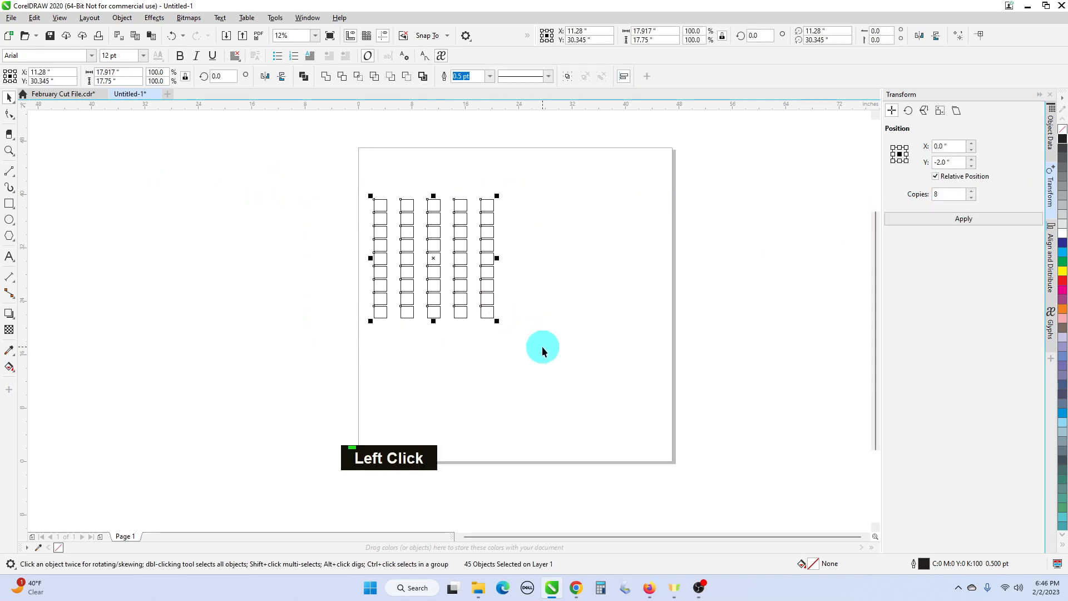
pyautogui.press('Delete')
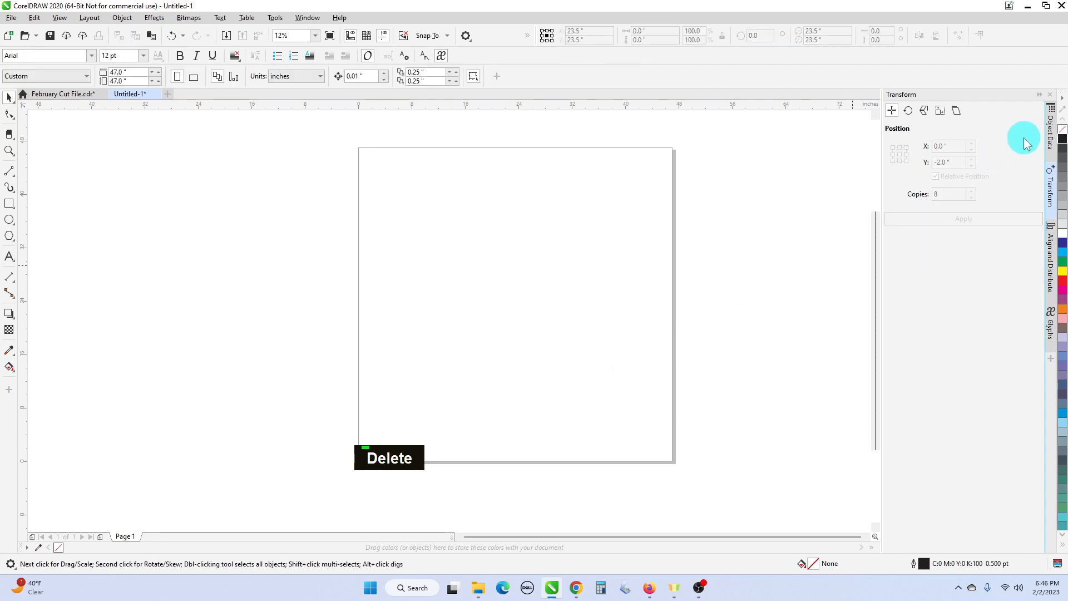
pyautogui.click(1053, 183)
pyautogui.click(1052, 183)
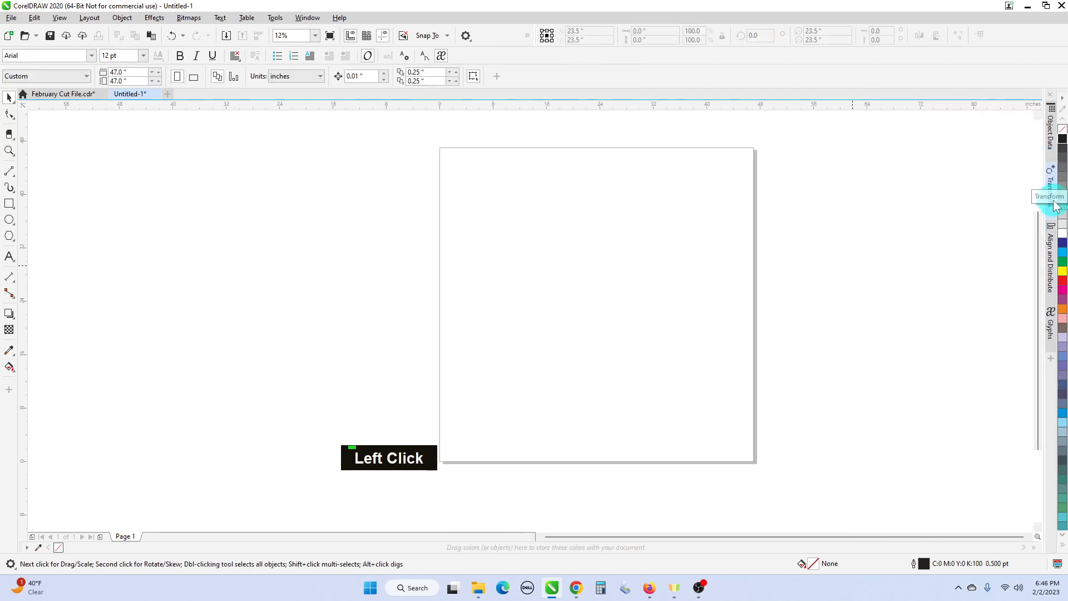
pyautogui.click(1052, 266)
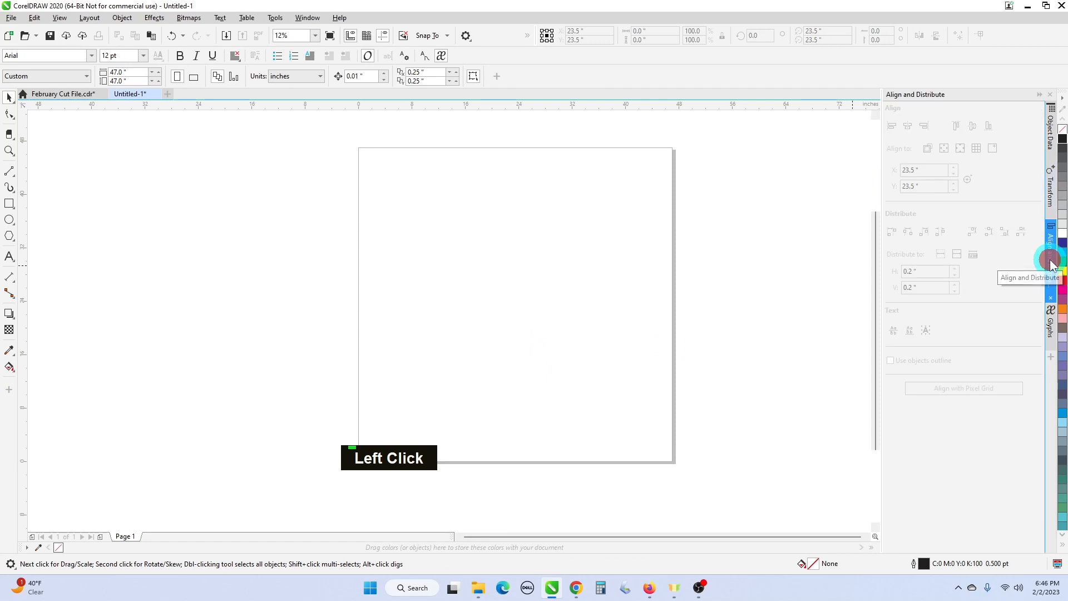
# - Draw four rectangles of different sizes stepping down across the page, the last about 6.2 by 3.2 inches
pyautogui.click(9, 204)
pyautogui.moveTo(374, 212); pyautogui.dragTo(438, 254)
pyautogui.moveTo(471, 257); pyautogui.dragTo(526, 300)
pyautogui.moveTo(588, 279); pyautogui.dragTo(624, 298)
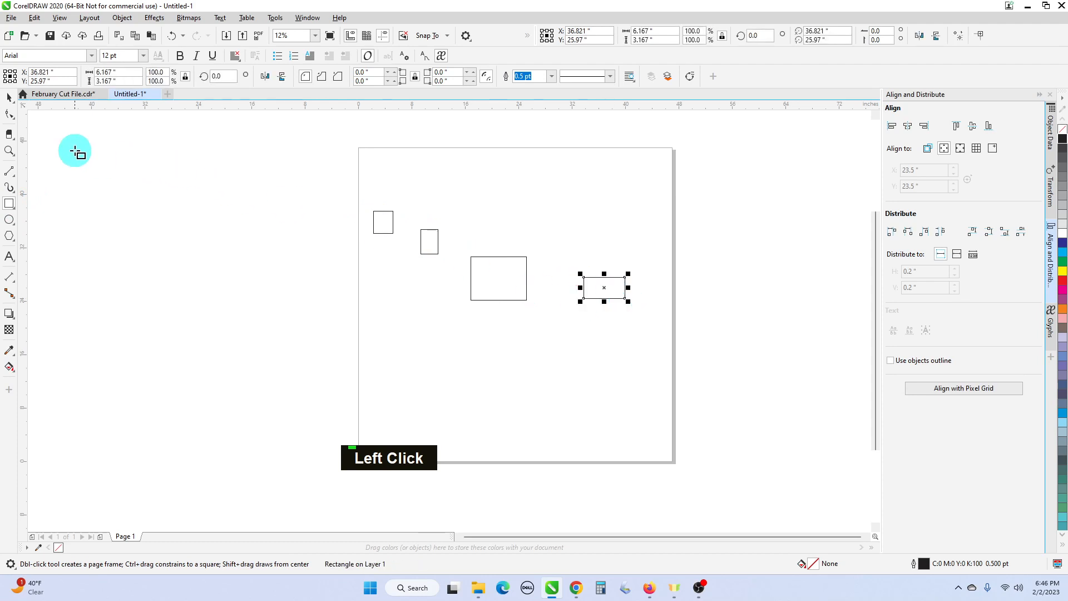
# - Select all four rectangles, align their top edges with each other, and undo that alignment
pyautogui.click(9, 98)
pyautogui.moveTo(294, 191); pyautogui.dragTo(689, 355)
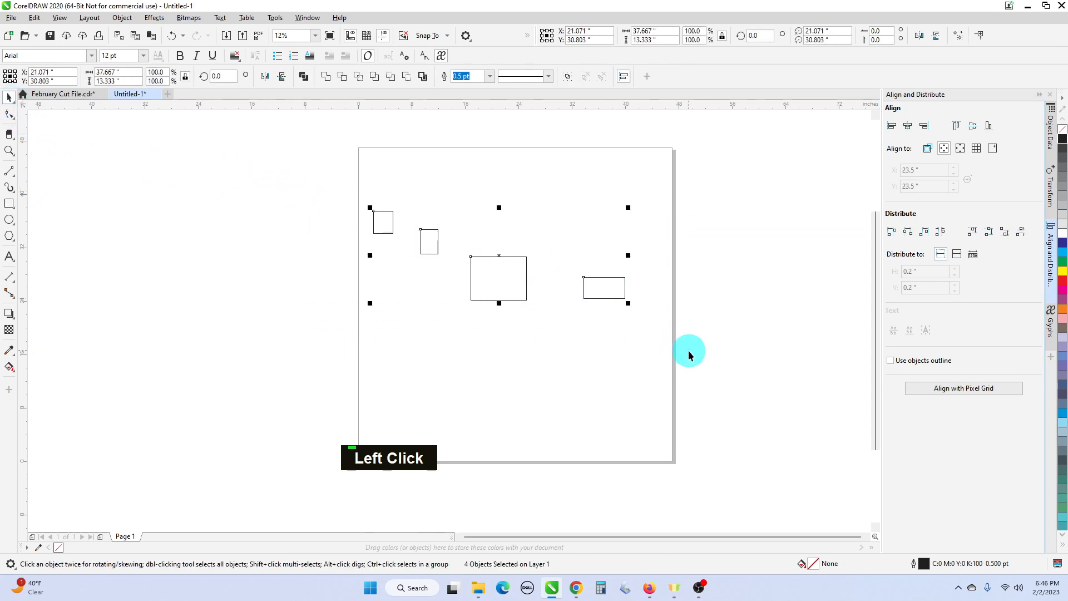
pyautogui.press('t')
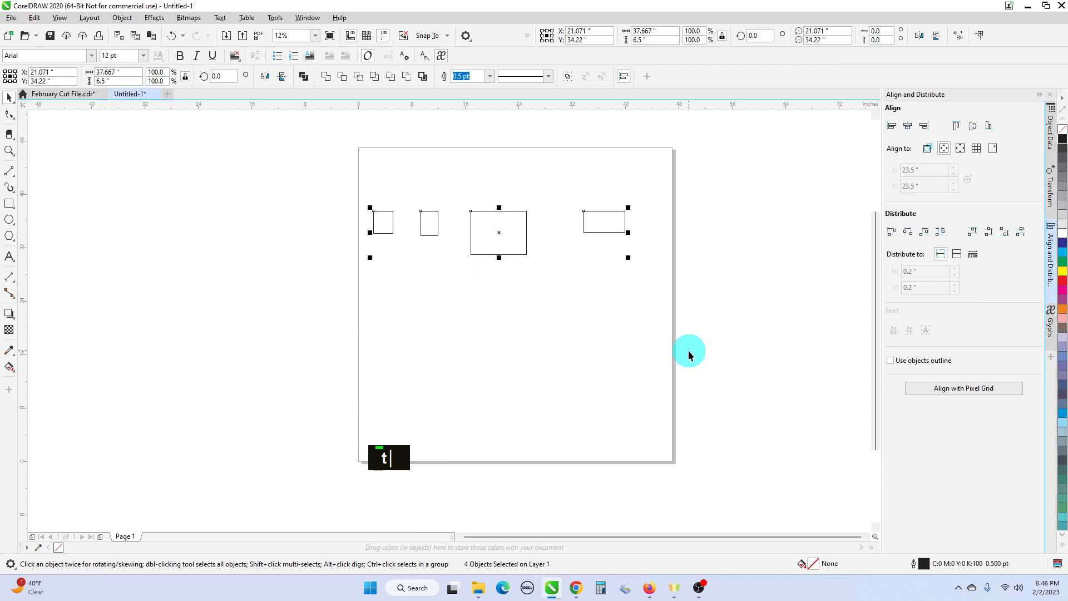
pyautogui.click(174, 38)
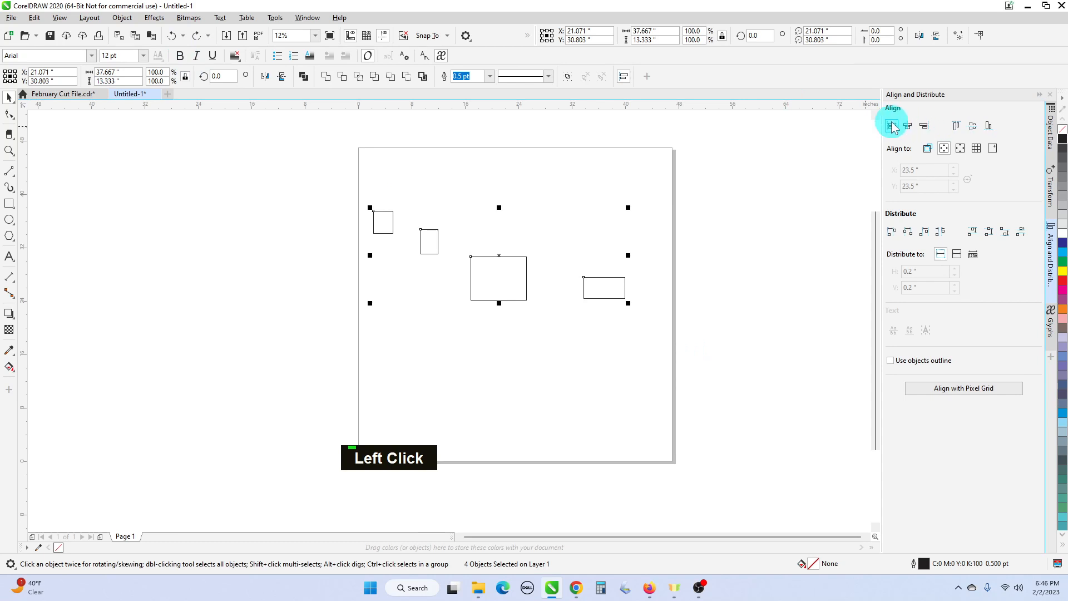
# - Align the four rectangles to the page's top edge, trying left alignment before centering them horizontally
pyautogui.click(957, 127)
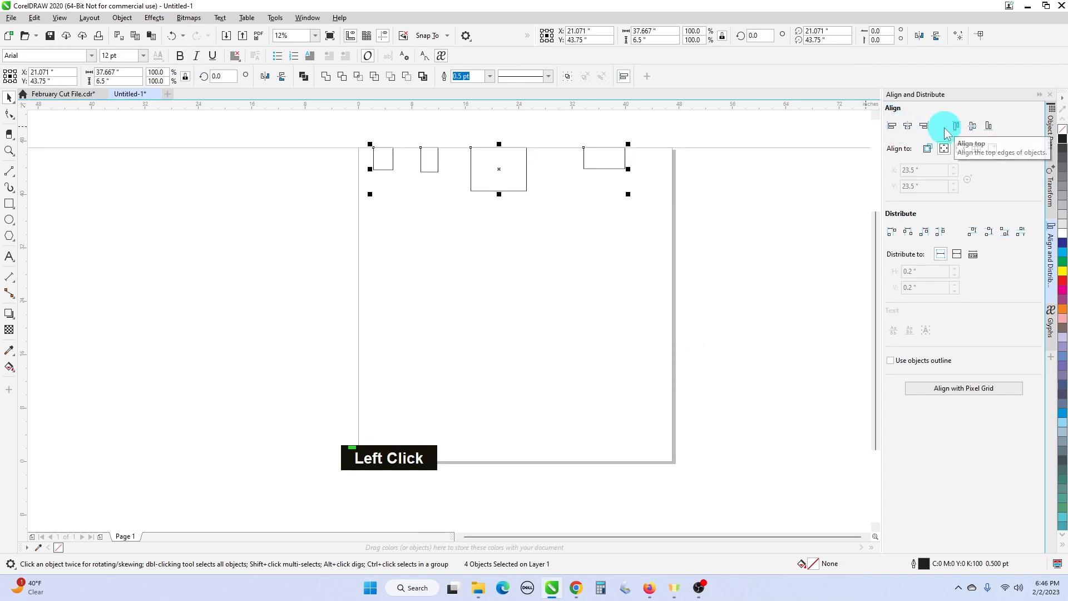
pyautogui.click(891, 127)
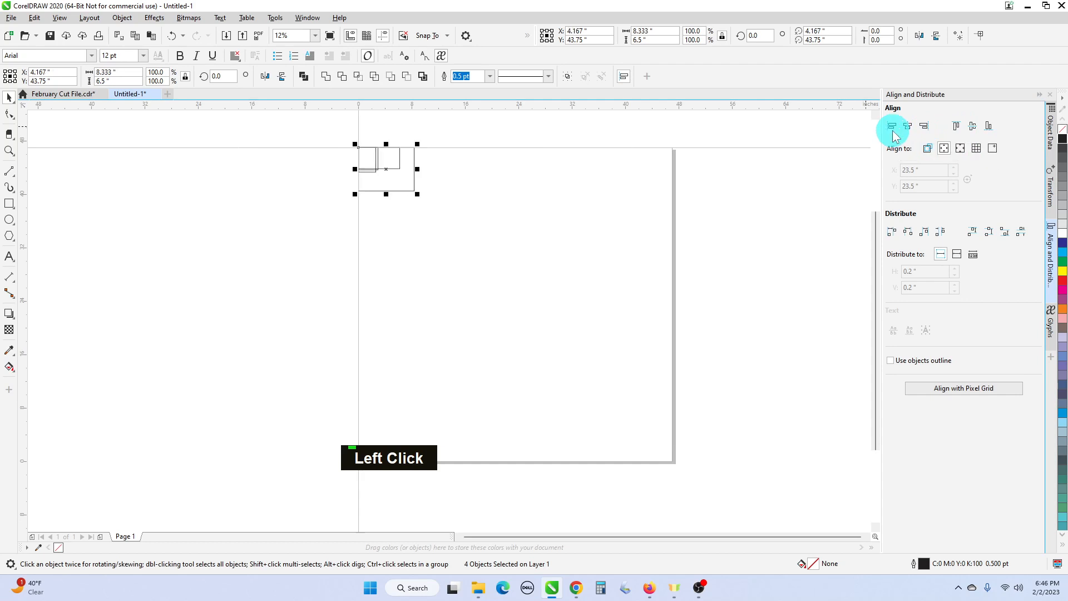
pyautogui.click(908, 127)
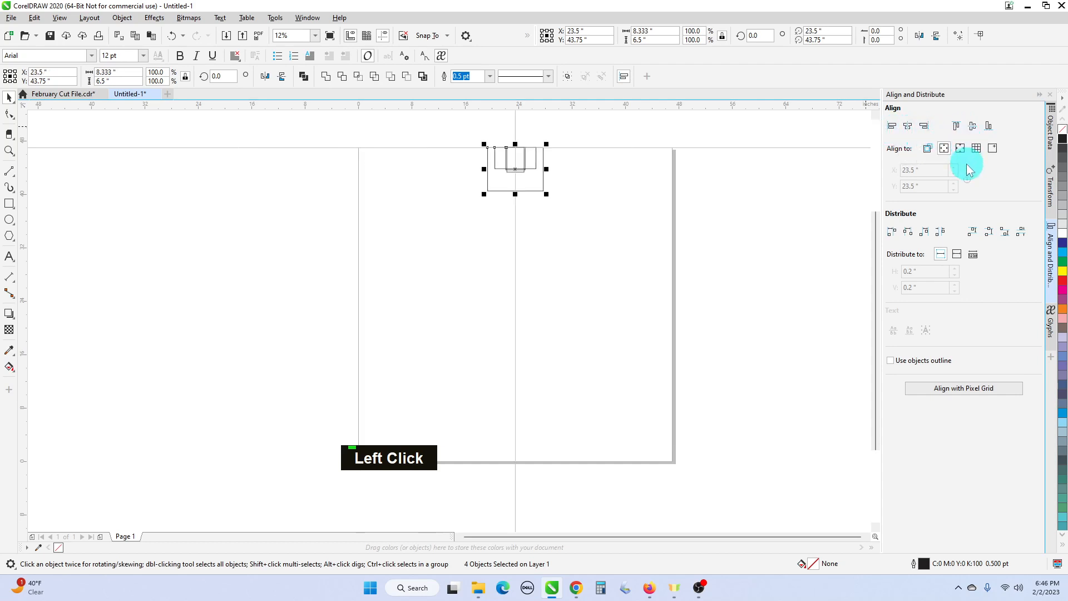
# - Try horizontal centering relative to the selected objects, and align the rectangles to the page's left edge
pyautogui.click(927, 154)
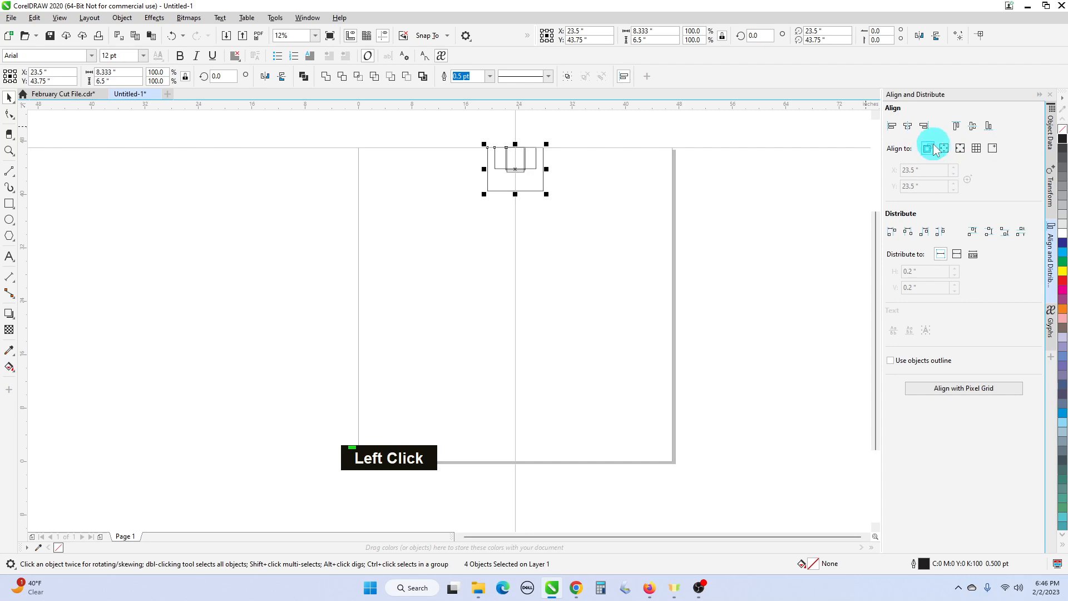
pyautogui.click(908, 128)
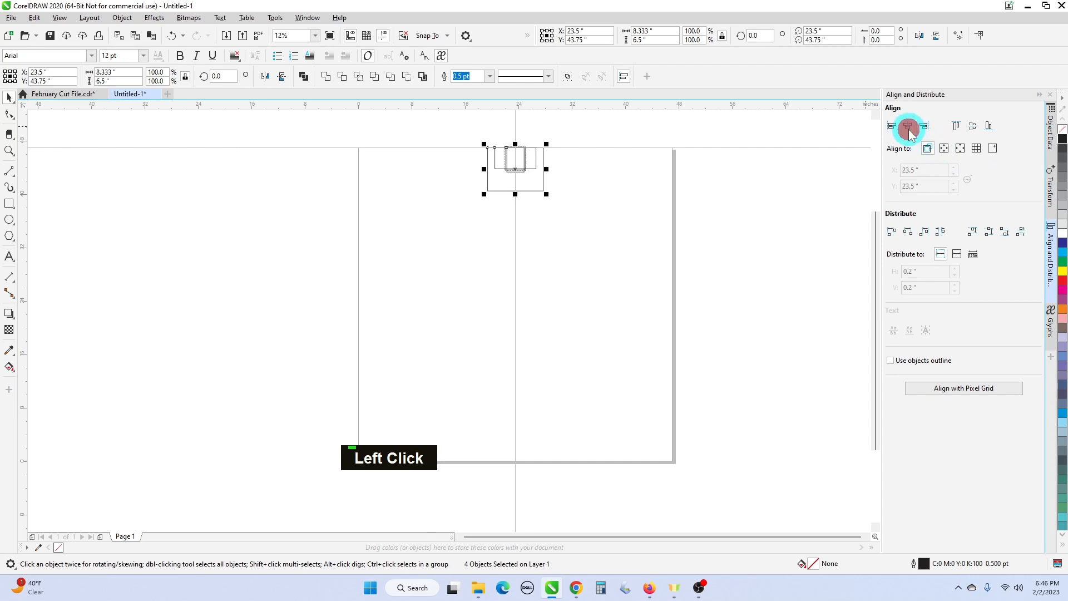
pyautogui.click(944, 149)
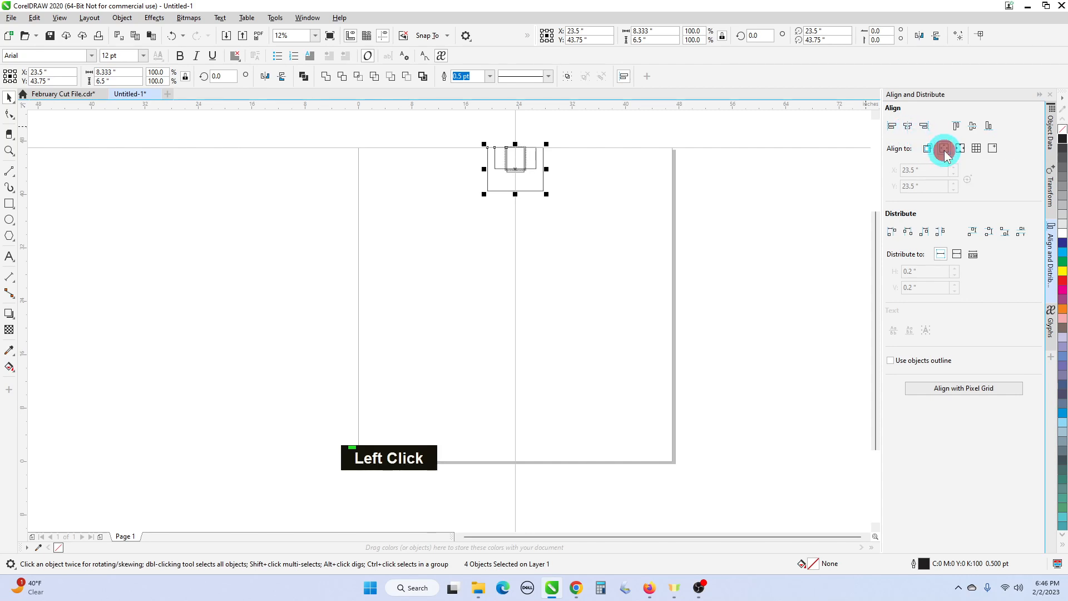
pyautogui.click(892, 126)
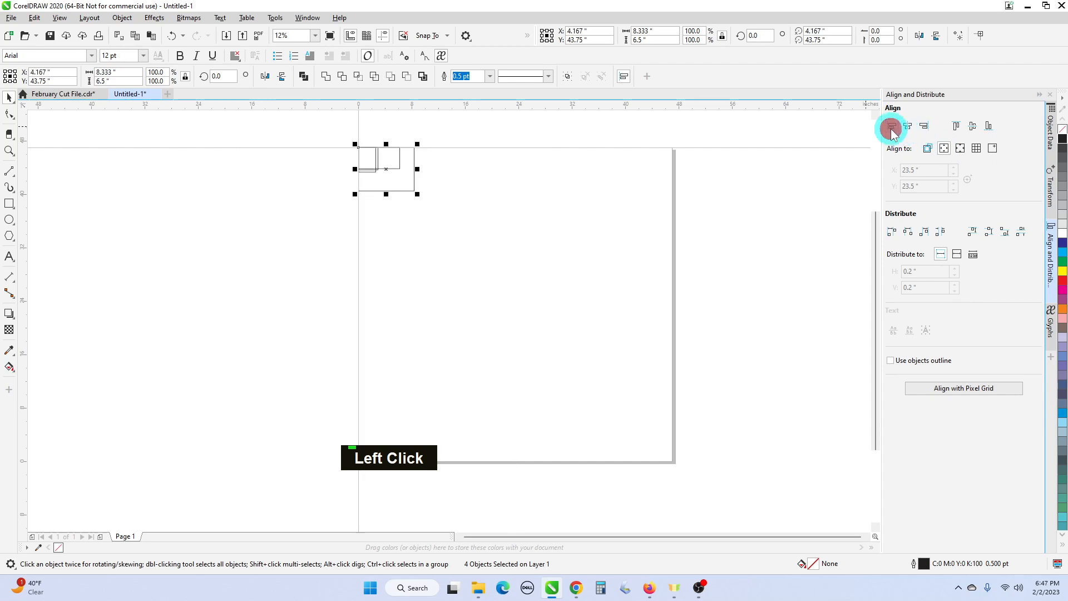
# - Center the four rectangles horizontally and vertically using the page center as reference, and delete them
pyautogui.click(961, 149)
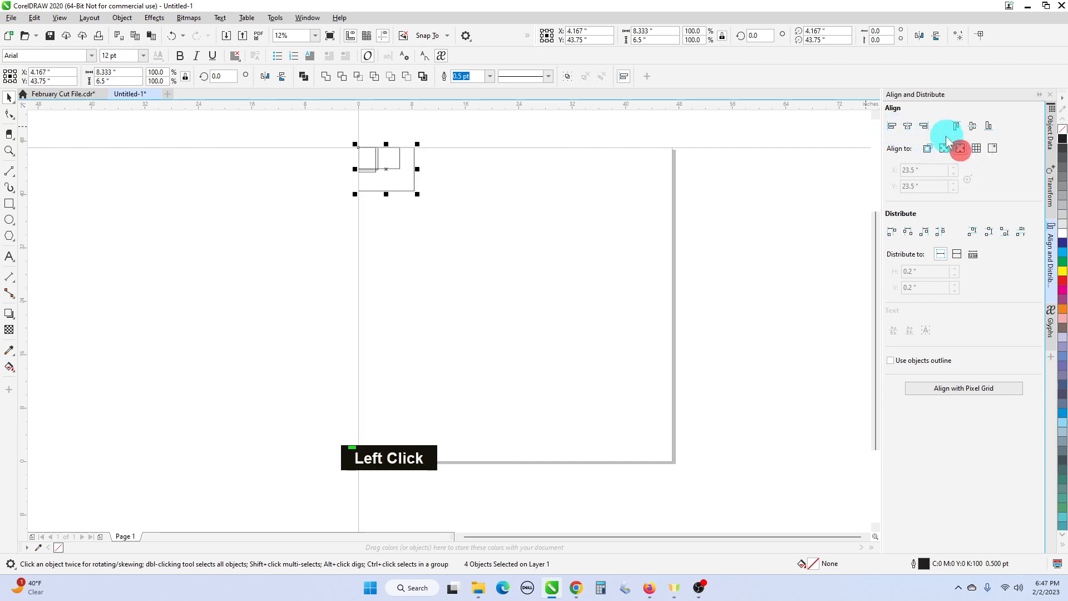
pyautogui.click(913, 132)
pyautogui.click(974, 132)
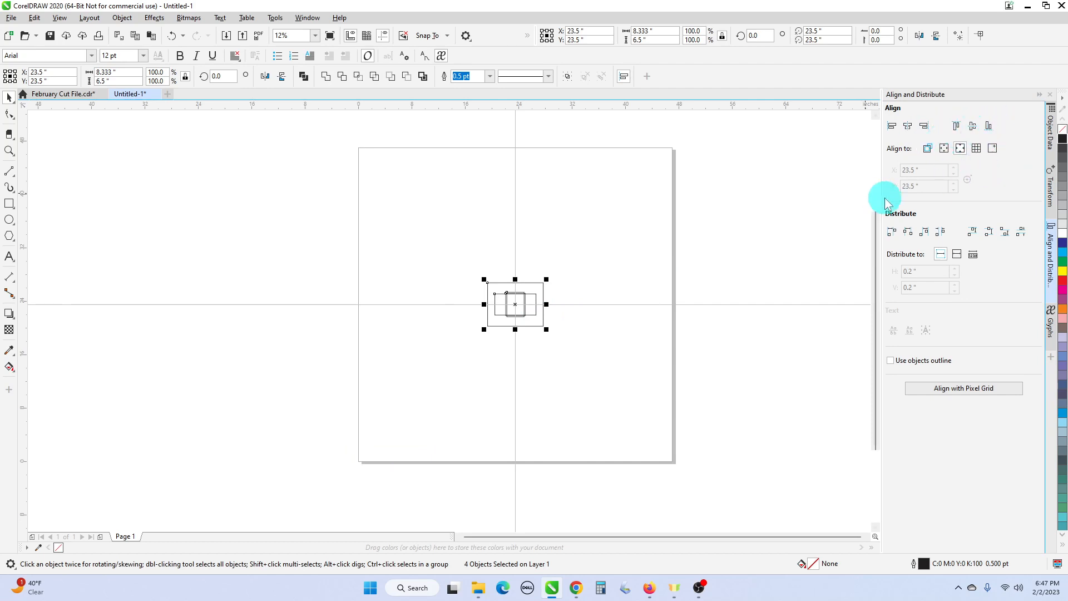
pyautogui.moveTo(439, 245); pyautogui.dragTo(585, 354)
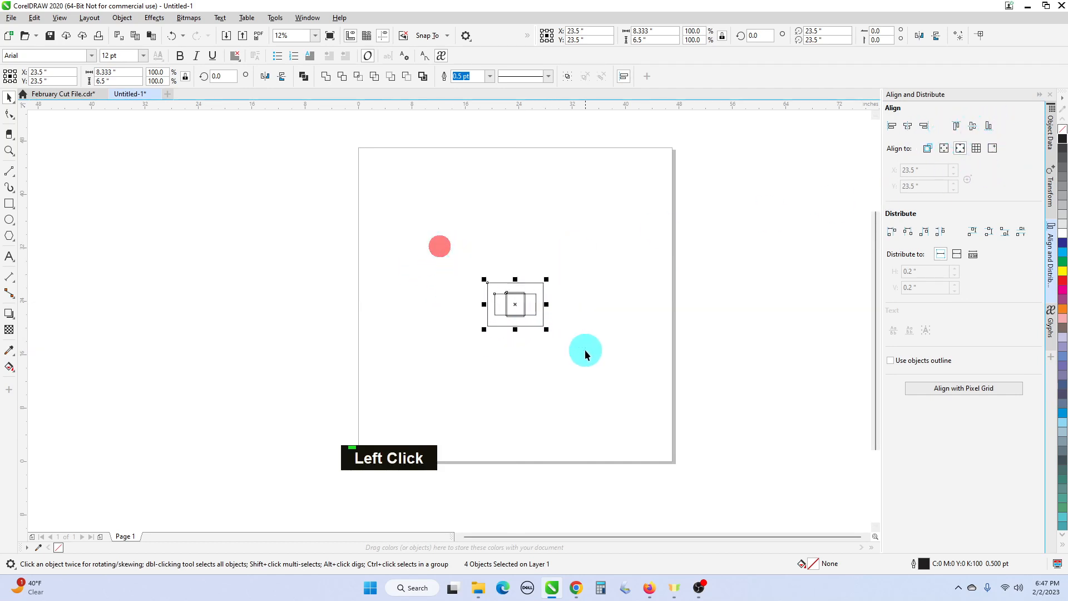
pyautogui.press('Delete')
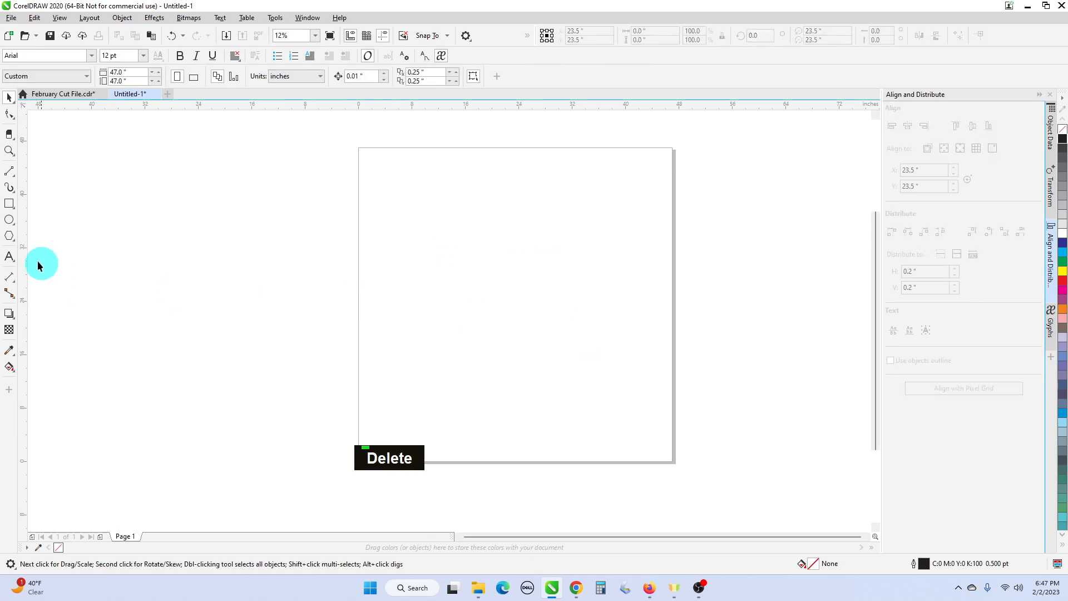
pyautogui.click(18, 222)
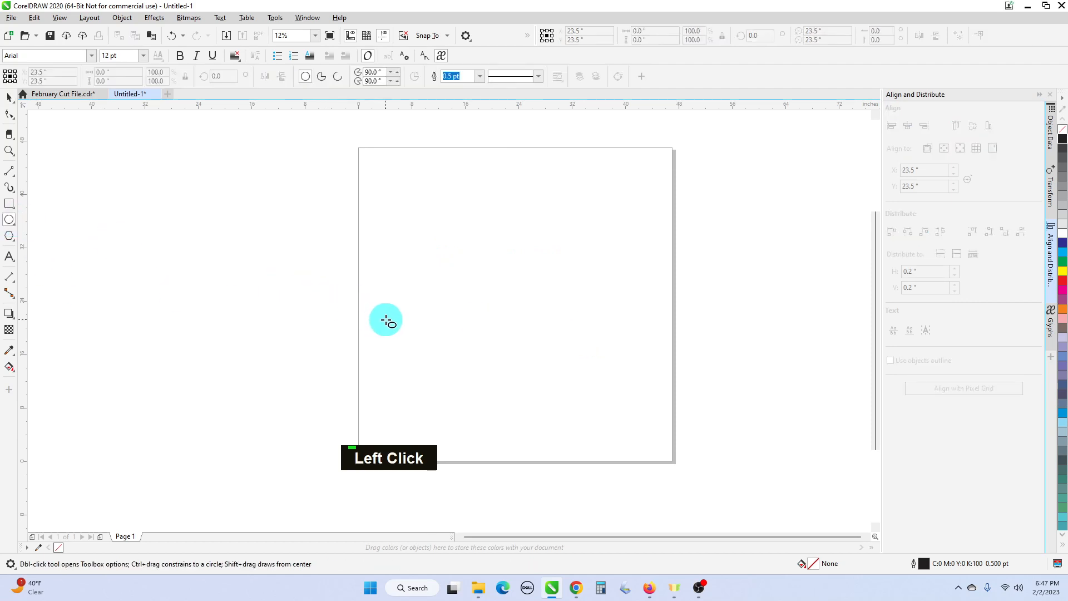
pyautogui.moveTo(386, 320); pyautogui.dragTo(406, 343)
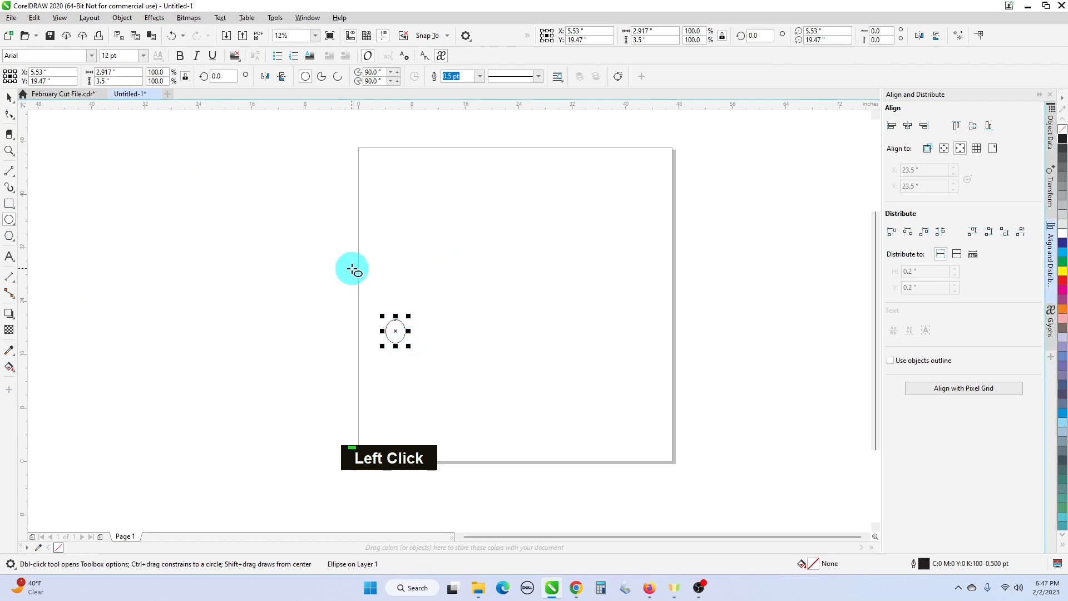
pyautogui.press('Delete')
# - Switch to the February Cut File.cdr document
pyautogui.click(46, 94)
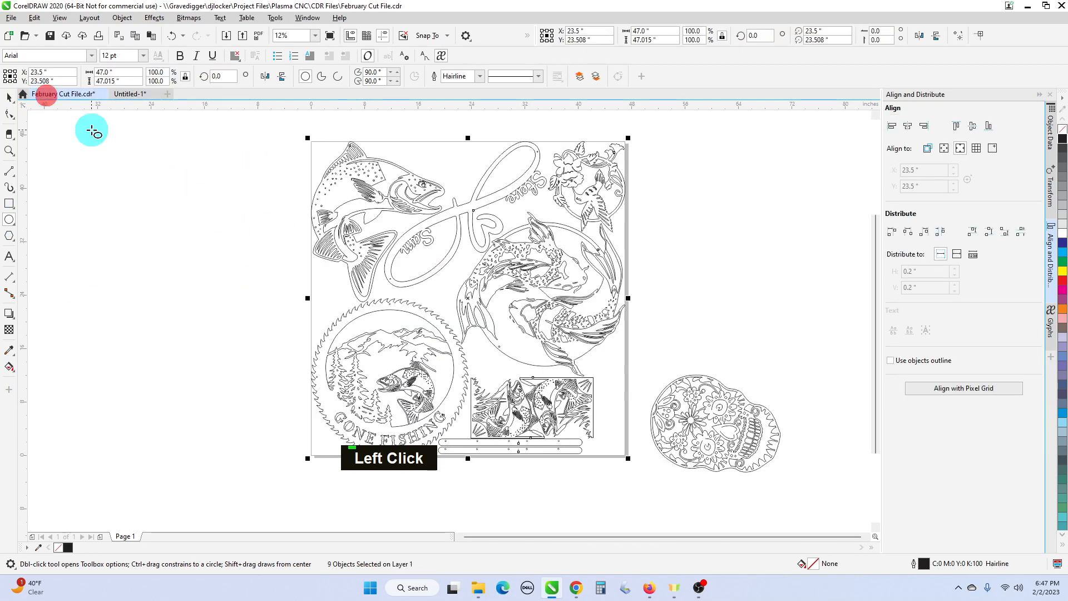
# - Copy the Gone Fishing sawblade from February Cut File.cdr and paste it into the Untitled-1 document
pyautogui.click(446, 339)
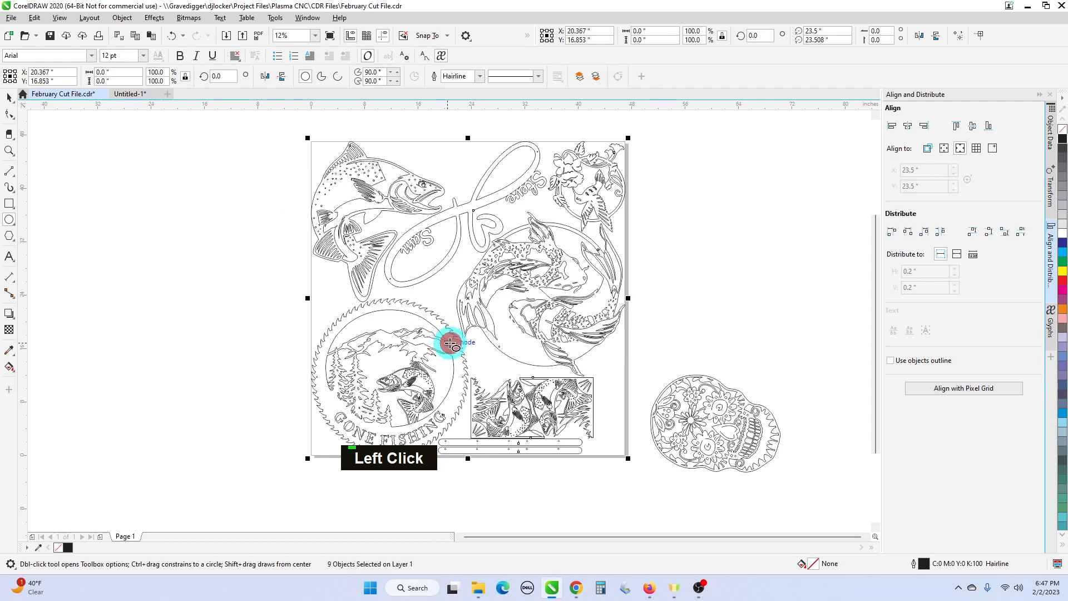
pyautogui.click(10, 99)
pyautogui.doubleClick(182, 272)
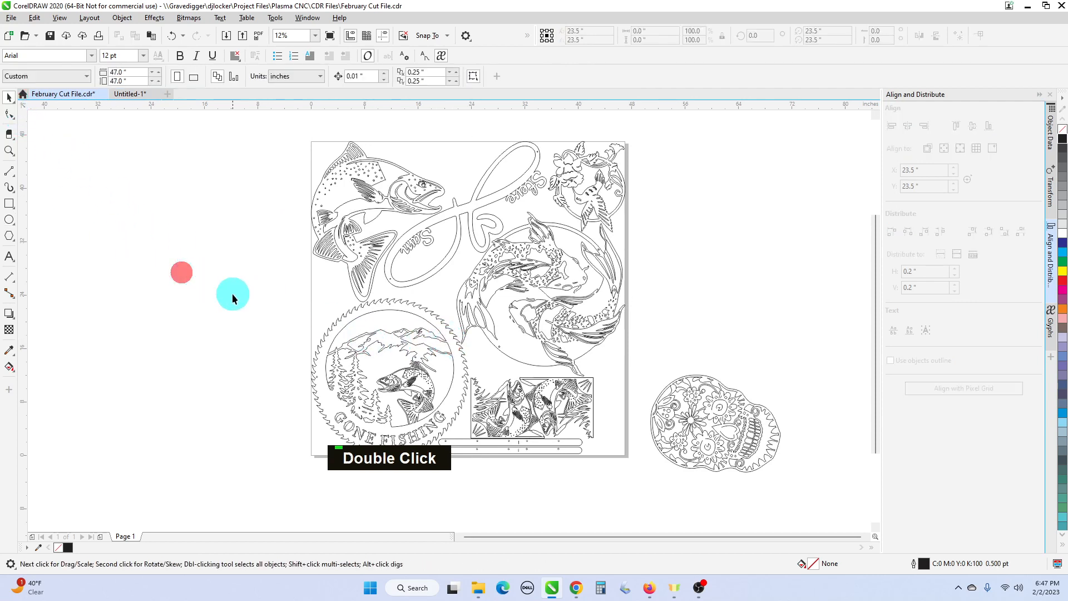
pyautogui.moveTo(230, 280); pyautogui.dragTo(484, 462)
pyautogui.hotkey('ctrl', 'c')
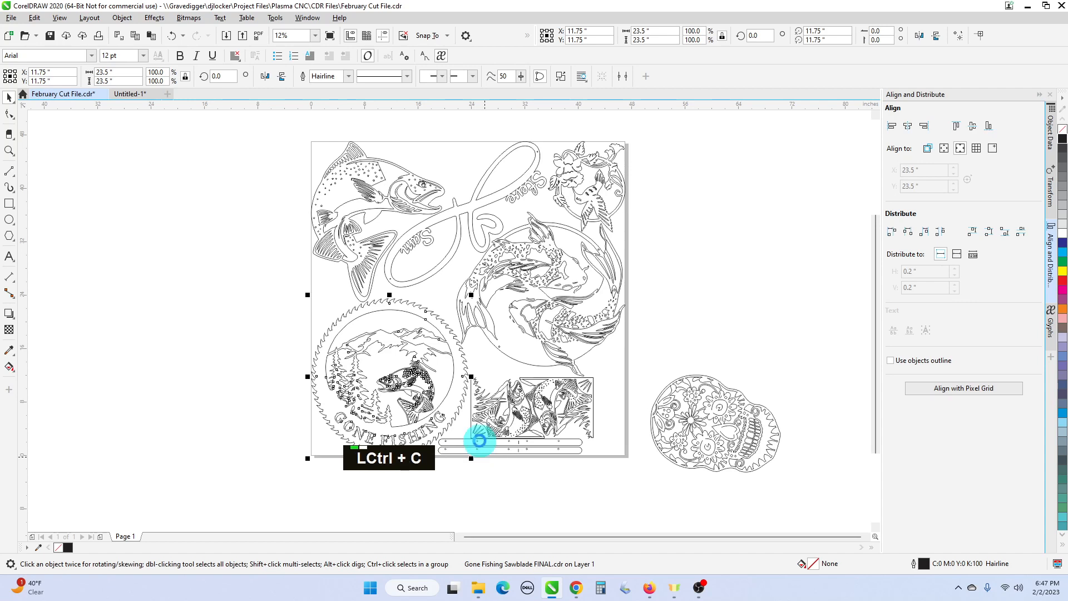
pyautogui.click(143, 96)
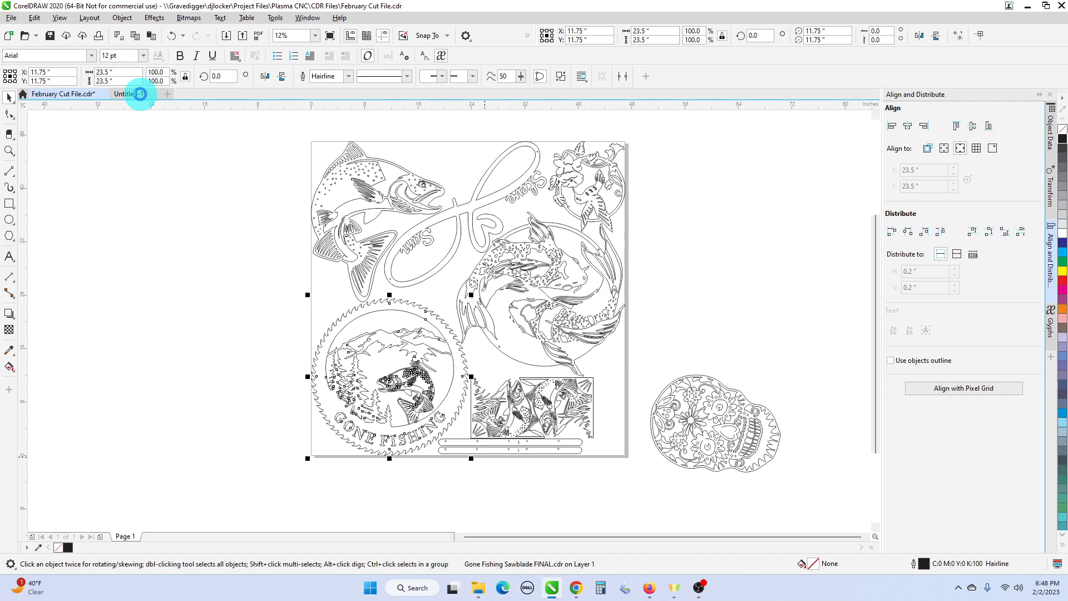
pyautogui.click(140, 94)
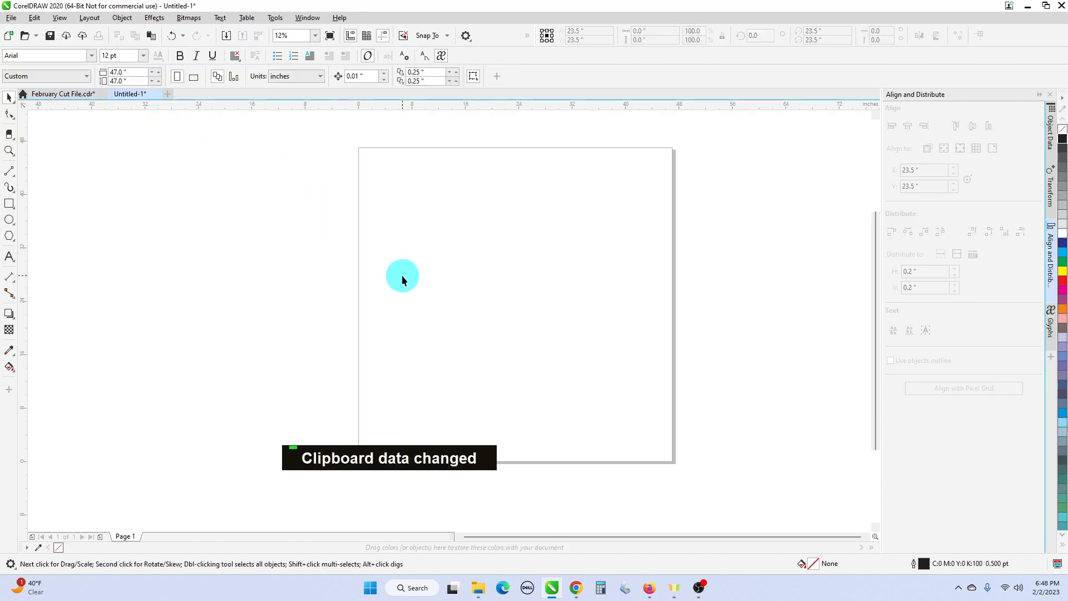
pyautogui.hotkey('ctrl', 'v')
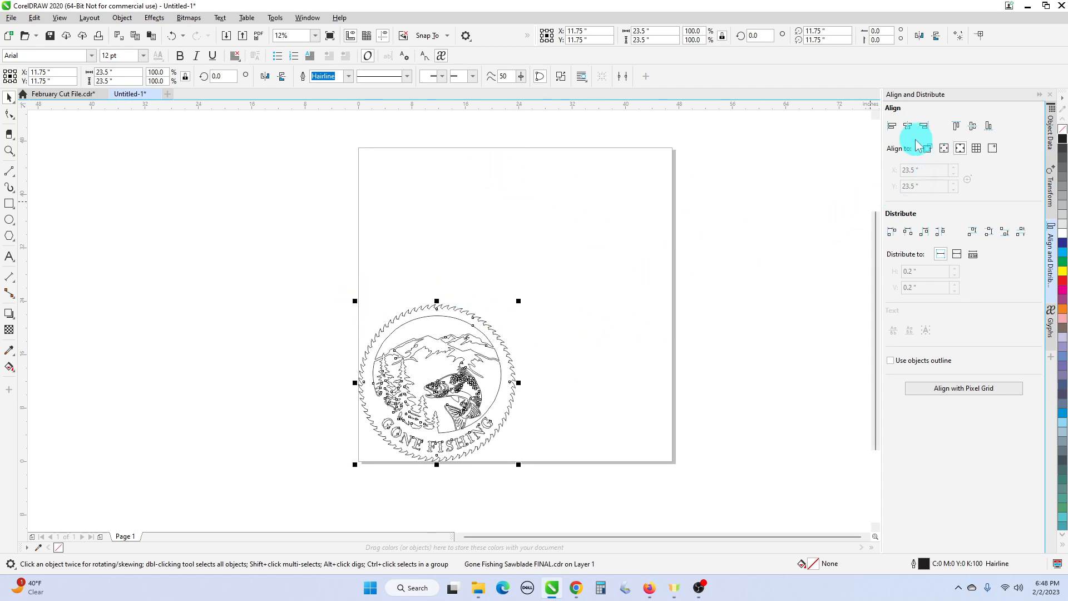
# - Move the sawblade toward the page's middle and align it to the page's left and bottom edges, using Page edge as reference
pyautogui.moveTo(450, 416); pyautogui.dragTo(576, 337)
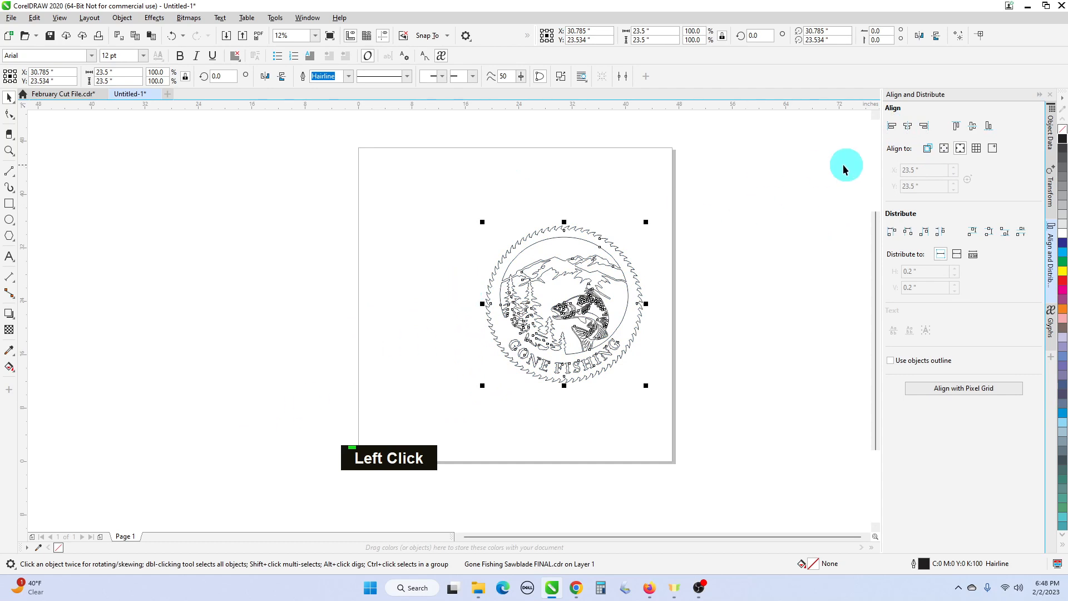
pyautogui.click(891, 126)
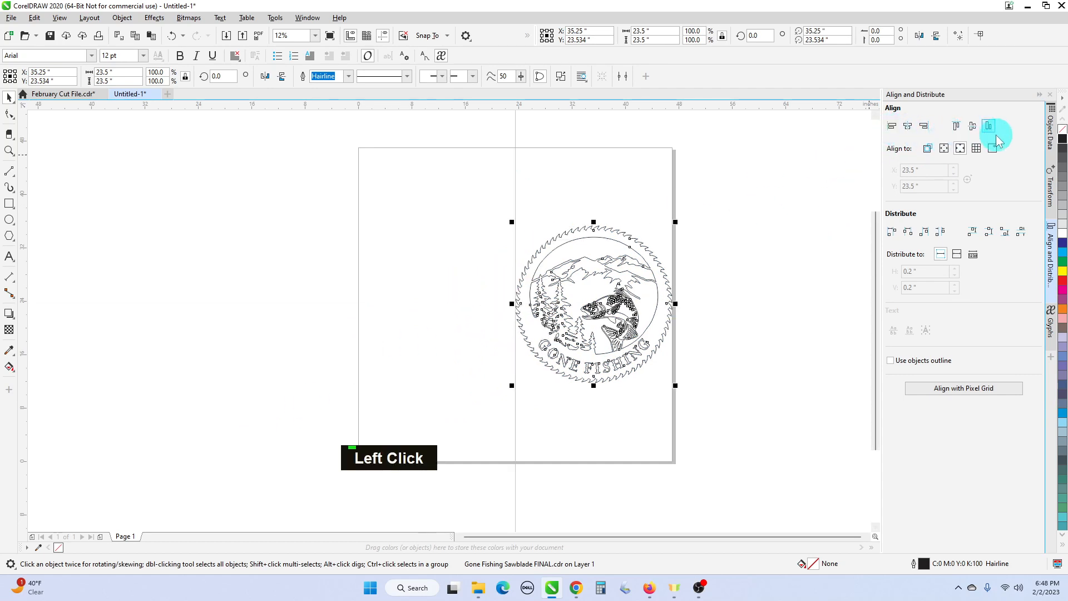
pyautogui.click(945, 148)
pyautogui.doubleClick(901, 130)
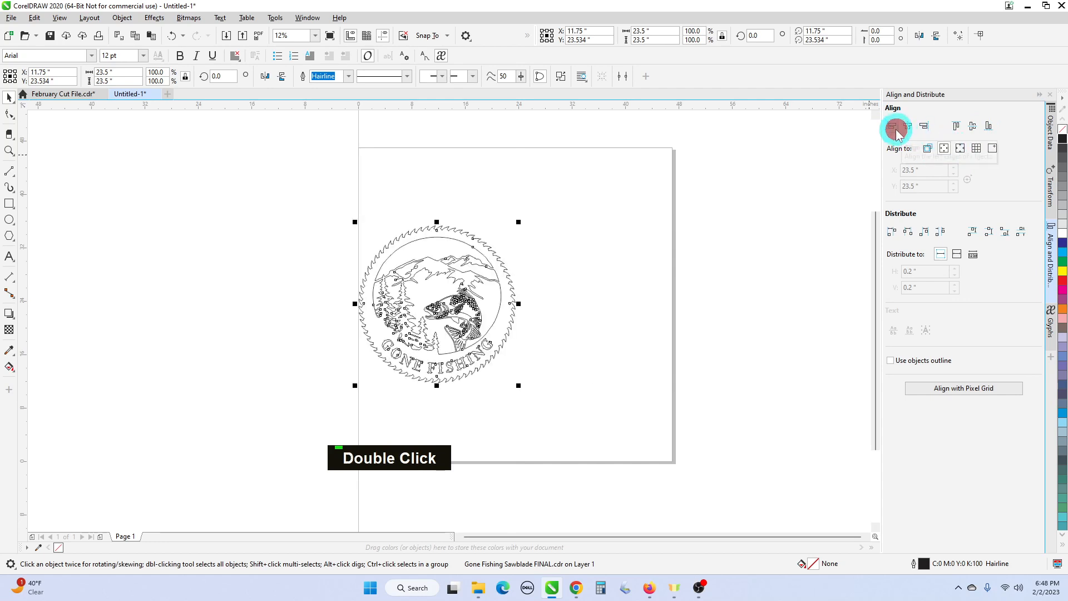
pyautogui.click(989, 126)
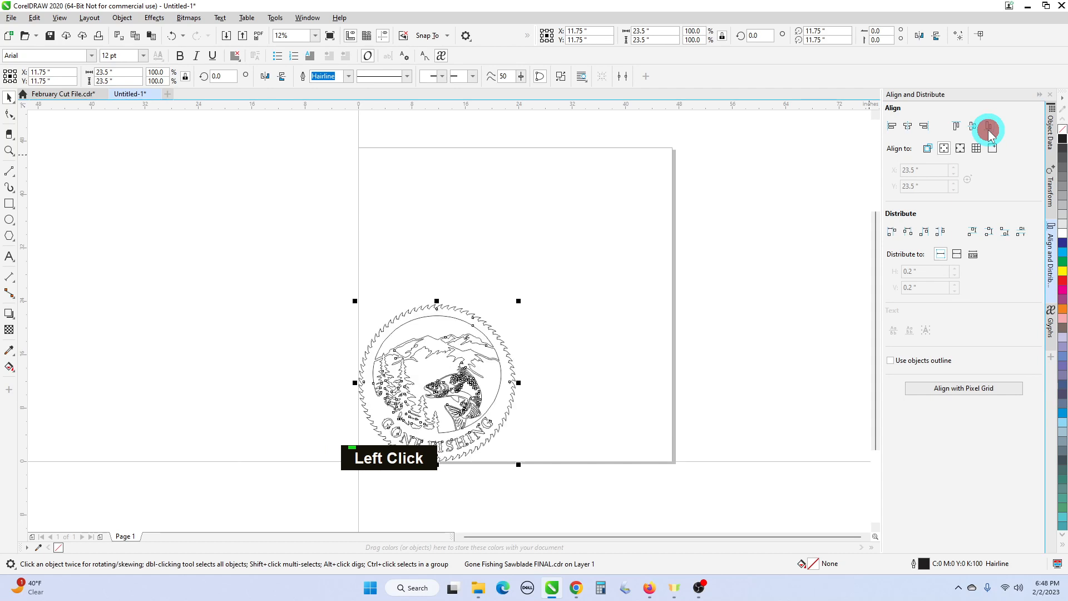
pyautogui.click(961, 150)
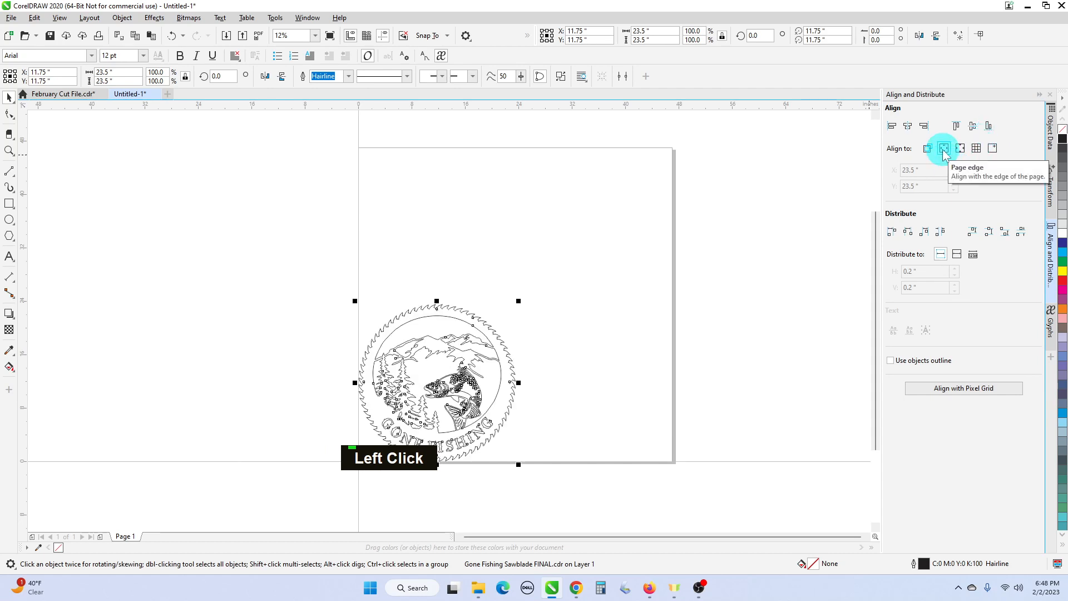
pyautogui.click(943, 150)
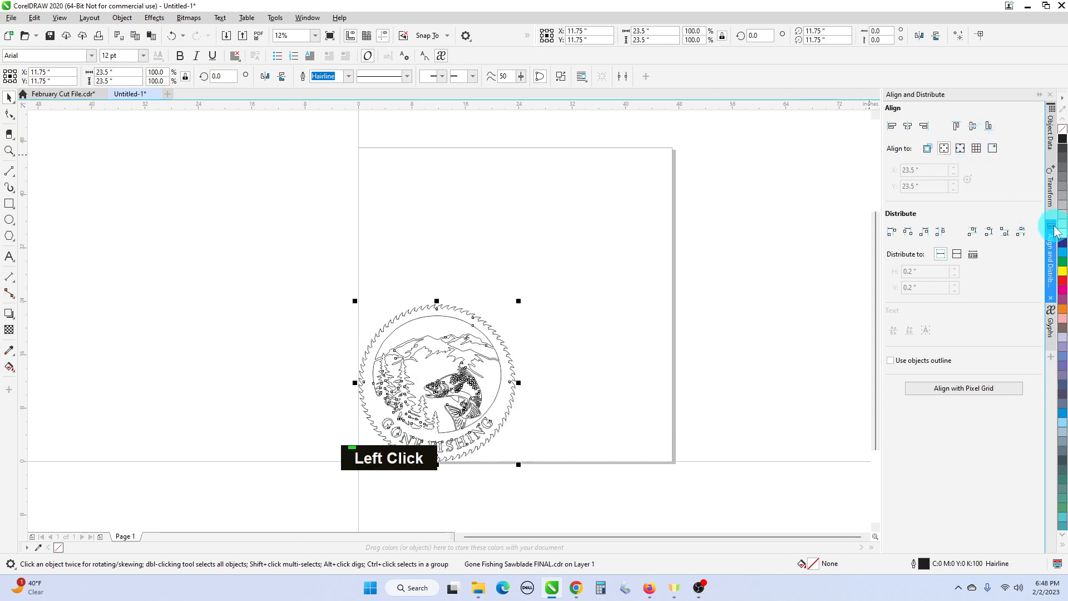
pyautogui.click(891, 127)
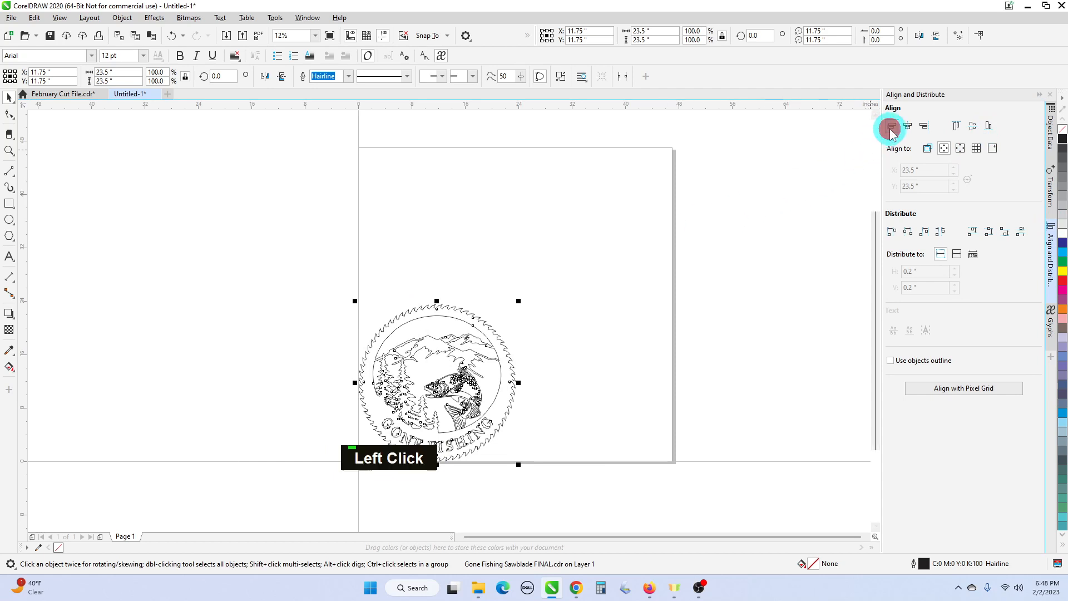
pyautogui.click(987, 126)
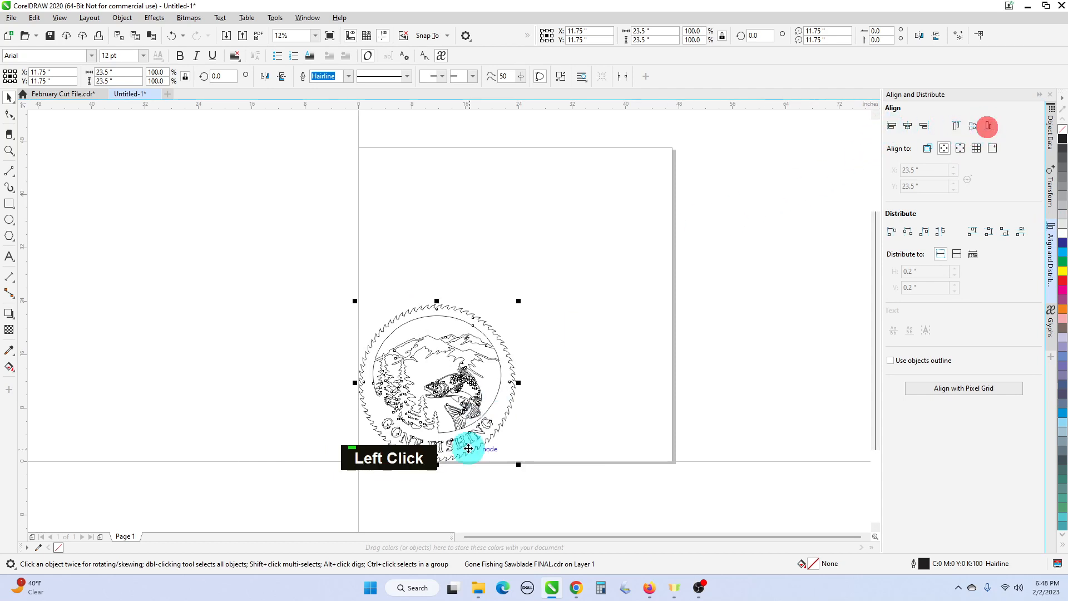
# - Place a copy of the sawblade up and to the right, and align it to the page's top and right edges
pyautogui.doubleClick(503, 419)
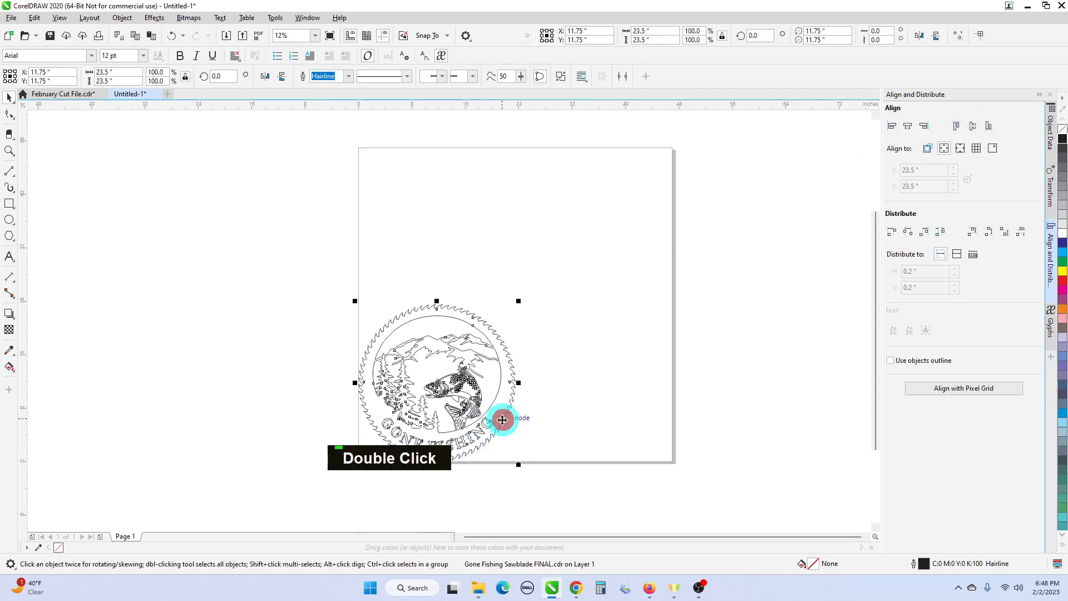
pyautogui.moveTo(502, 420); pyautogui.dragTo(643, 319)
pyautogui.rightClick(642, 319)
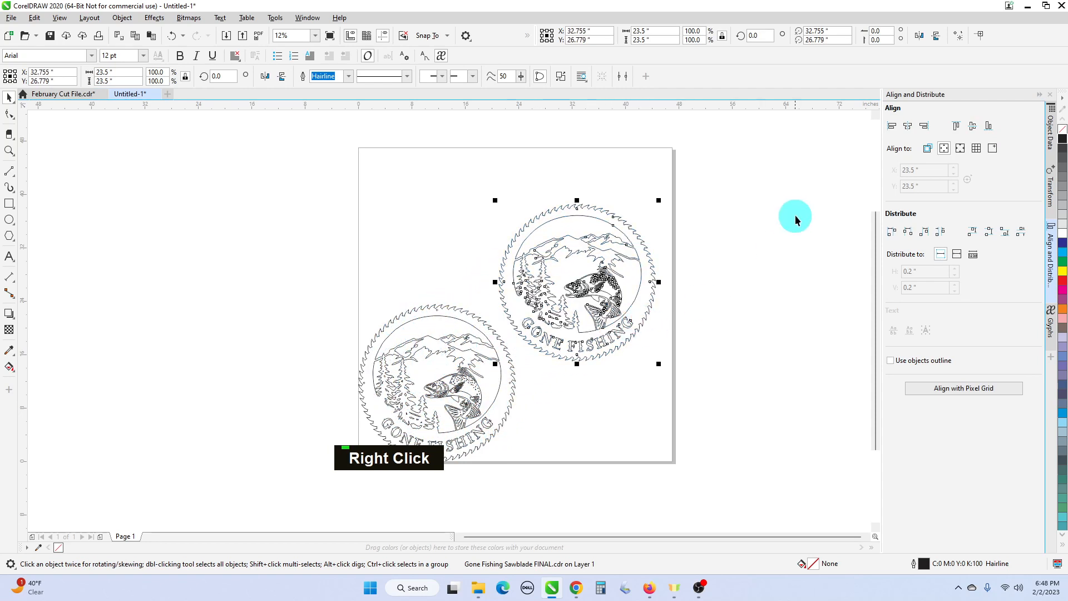
pyautogui.click(960, 131)
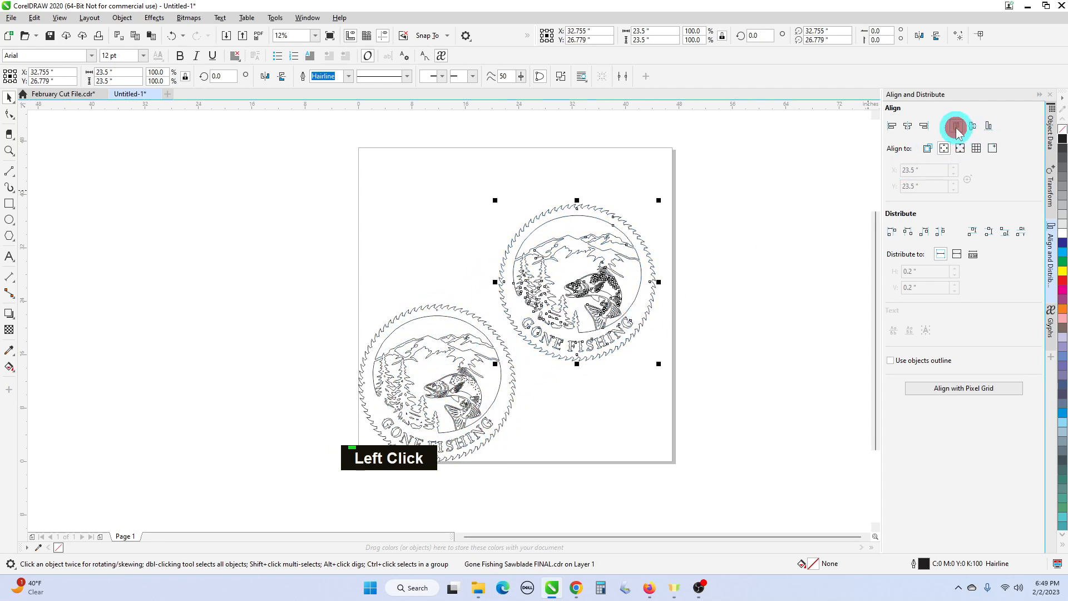
pyautogui.click(922, 127)
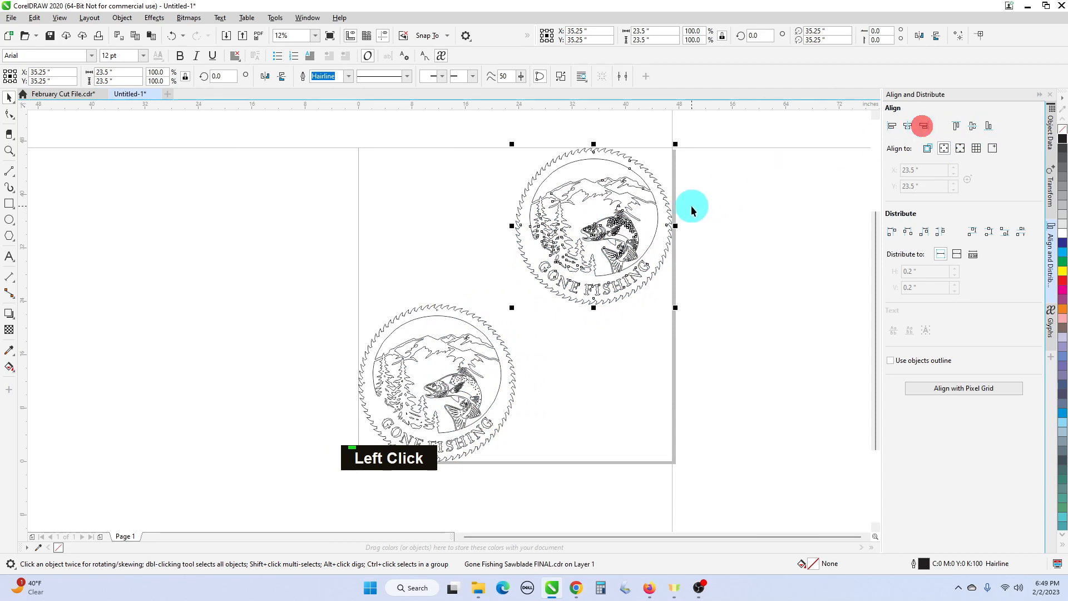
# - Copy the top-right sawblade downward and align the copy to the page's bottom and right edges
pyautogui.click(639, 231)
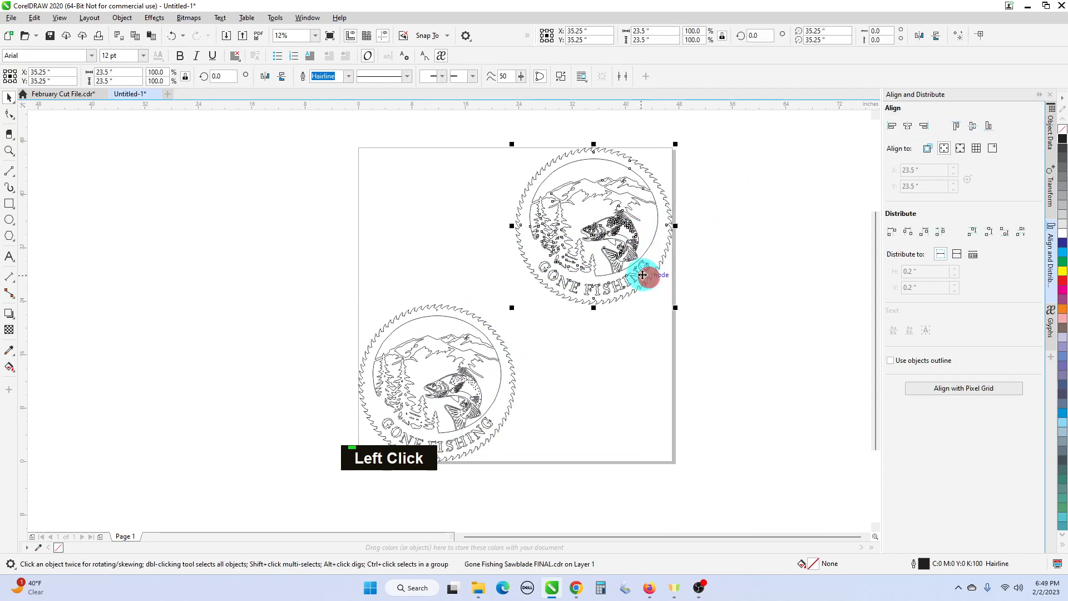
pyautogui.moveTo(645, 273); pyautogui.dragTo(774, 396)
pyautogui.rightClick(774, 396)
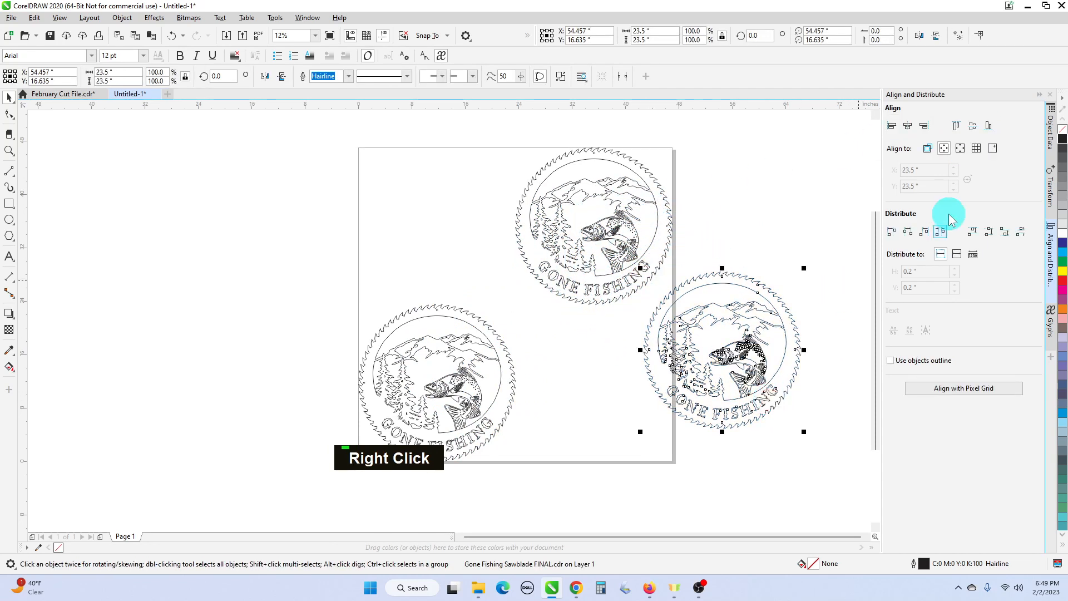
pyautogui.click(988, 126)
pyautogui.click(924, 126)
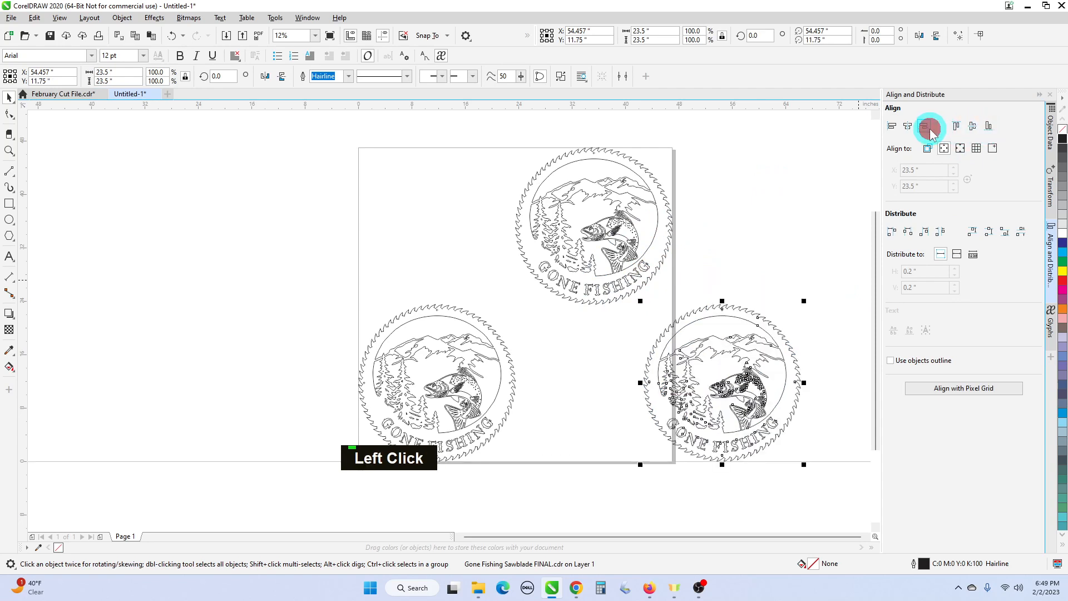
# - Copy the bottom-right sawblade to the upper left, align the copy to the page's left and top edges, and deselect it
pyautogui.click(663, 404)
pyautogui.moveTo(662, 405); pyautogui.dragTo(374, 246)
pyautogui.rightClick(374, 247)
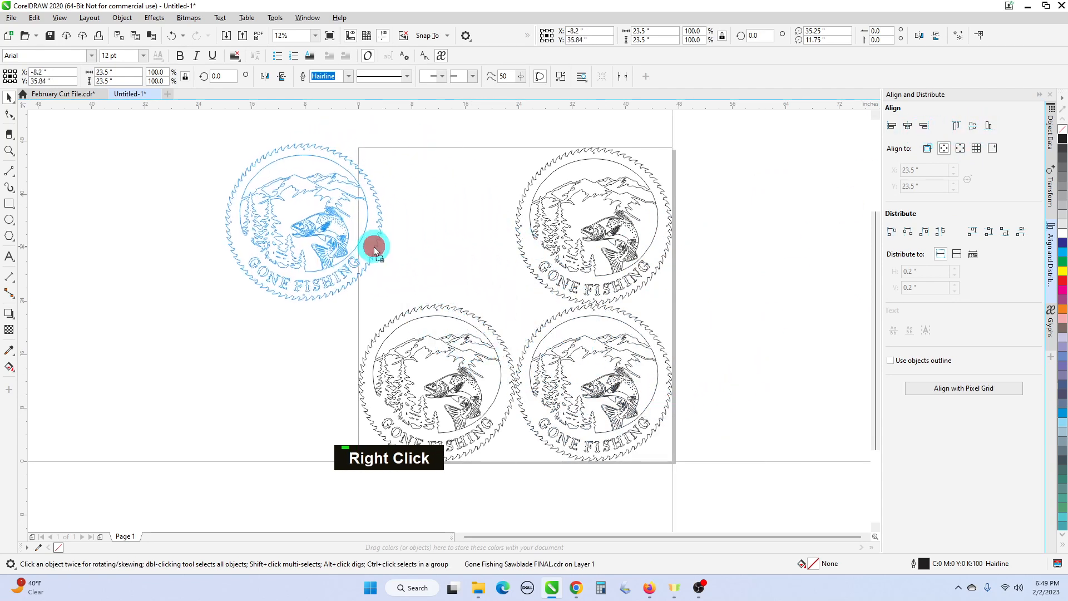
pyautogui.click(892, 126)
pyautogui.click(956, 127)
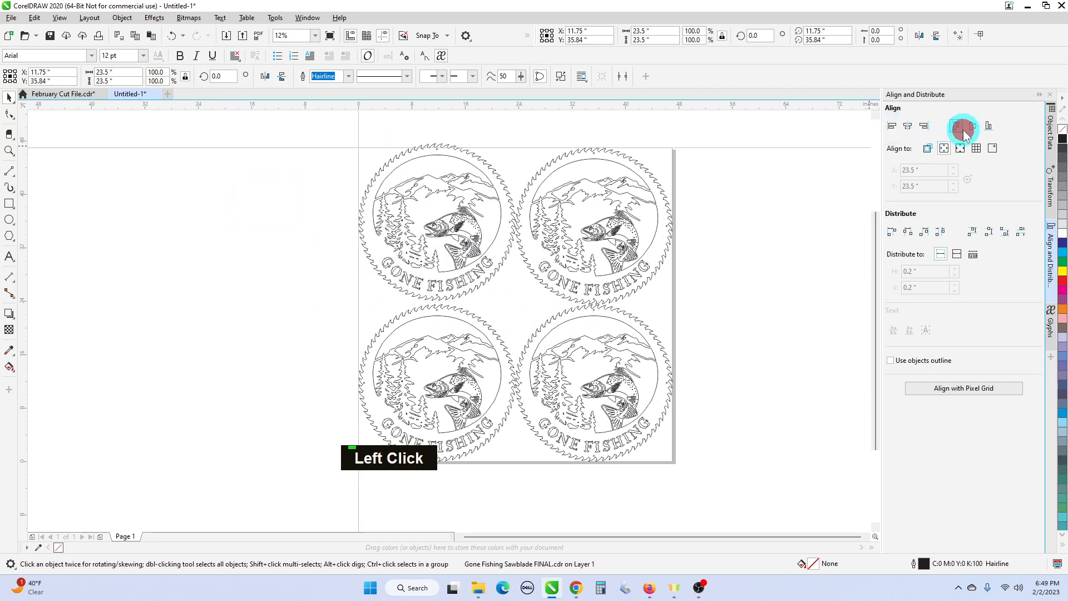
pyautogui.click(787, 214)
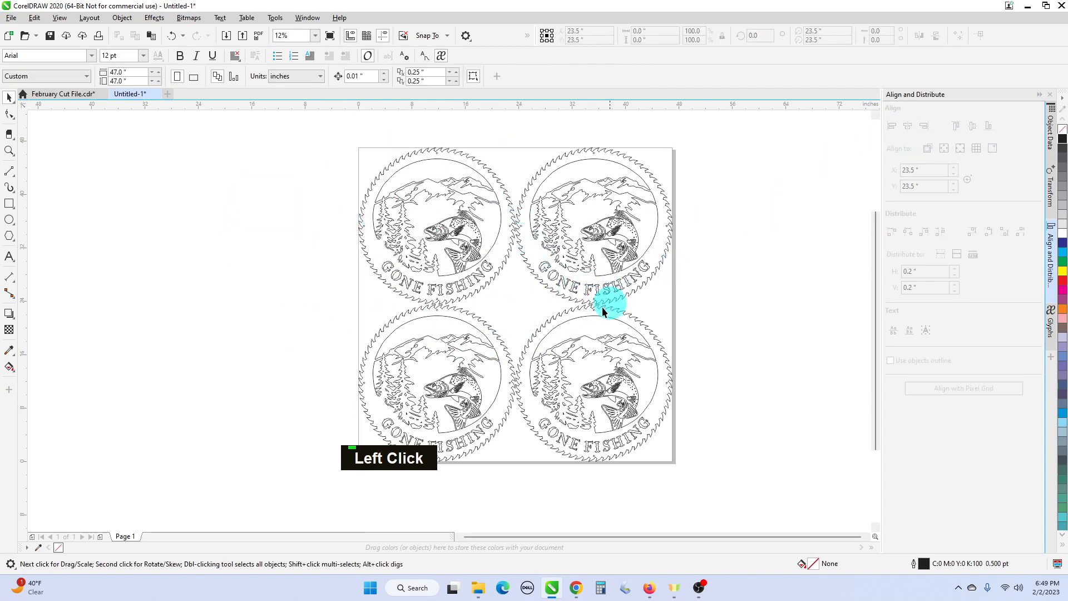
# - Spread the four sawblades into a loose horizontal row extending past both sides of the page
pyautogui.scroll(3, 530, 224)
pyautogui.scroll(-3, 530, 228)
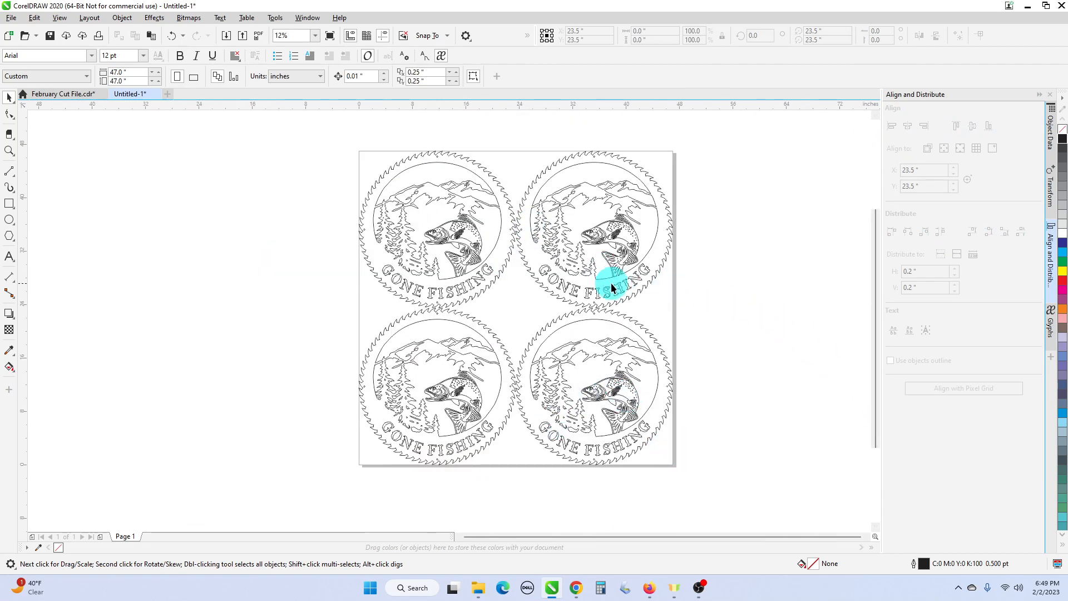
pyautogui.scroll(-1, 617, 307)
pyautogui.moveTo(443, 212)
pyautogui.mouseDown()
pyautogui.moveTo(565, 303)
pyautogui.moveTo(515, 278)
pyautogui.moveTo(410, 275)
pyautogui.mouseUp()
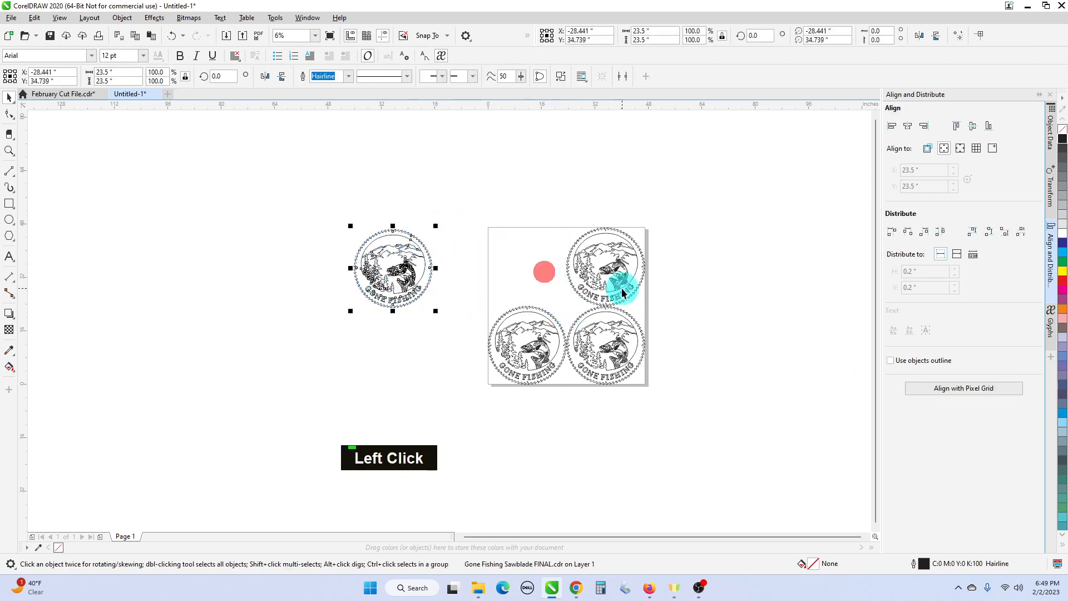
pyautogui.click(620, 281)
pyautogui.doubleClick(616, 281)
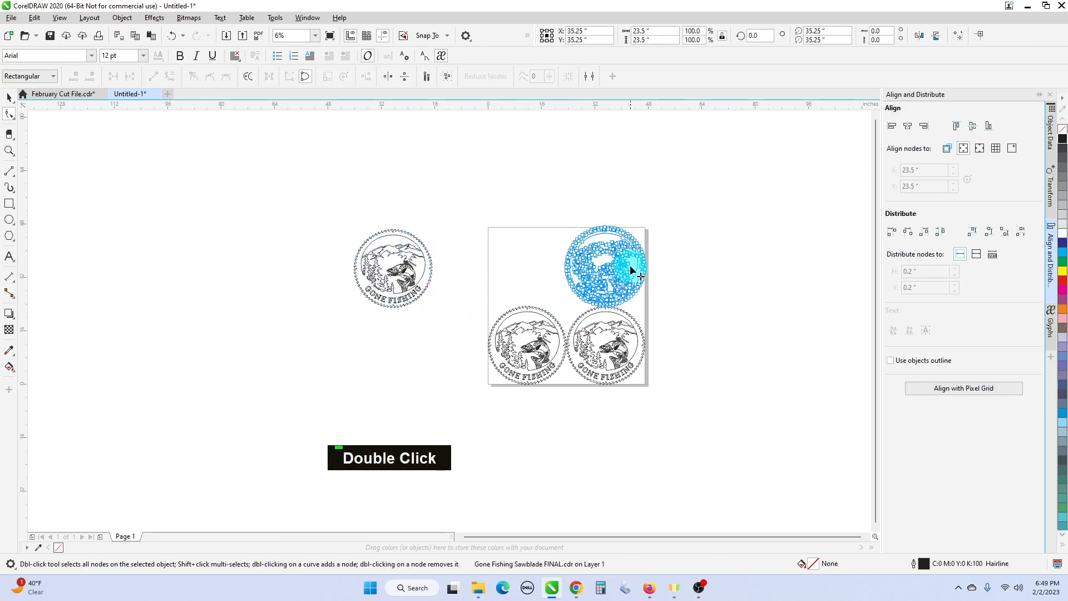
pyautogui.click(9, 98)
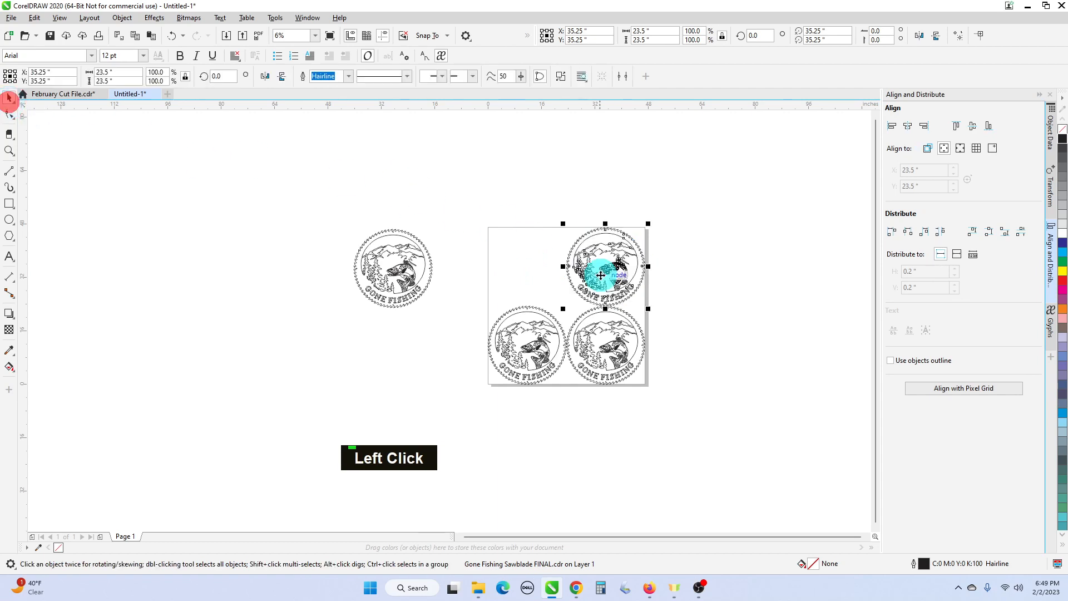
pyautogui.moveTo(600, 275); pyautogui.dragTo(488, 275)
pyautogui.moveTo(561, 328); pyautogui.dragTo(629, 261)
pyautogui.click(640, 357)
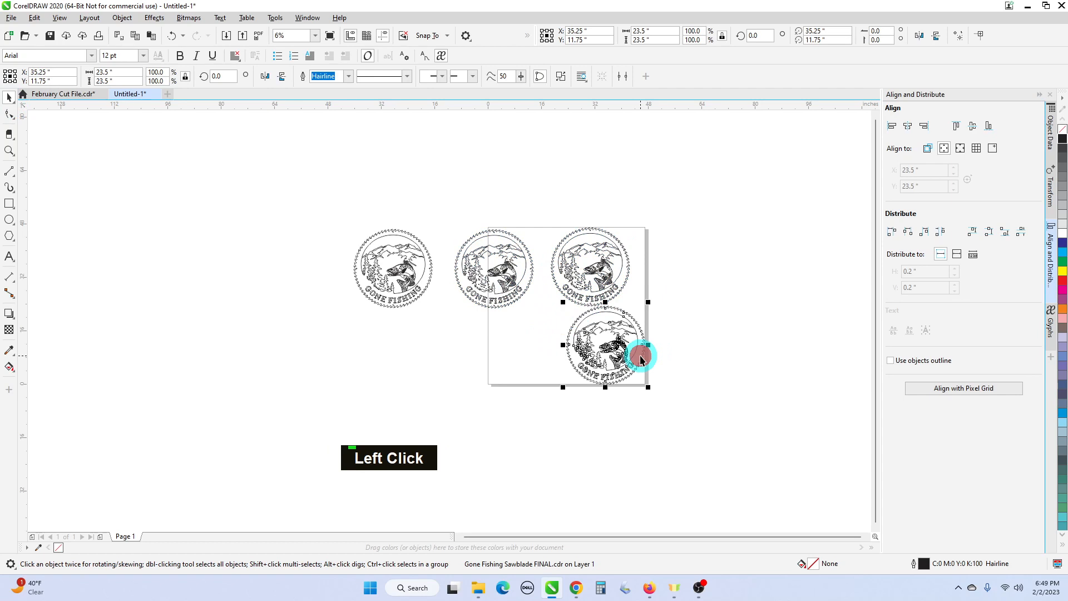
pyautogui.moveTo(640, 359); pyautogui.dragTo(729, 288)
# - Select all four sawblades, align them to the page's top edge, and distribute the space between them horizontally
pyautogui.moveTo(310, 197); pyautogui.dragTo(766, 358)
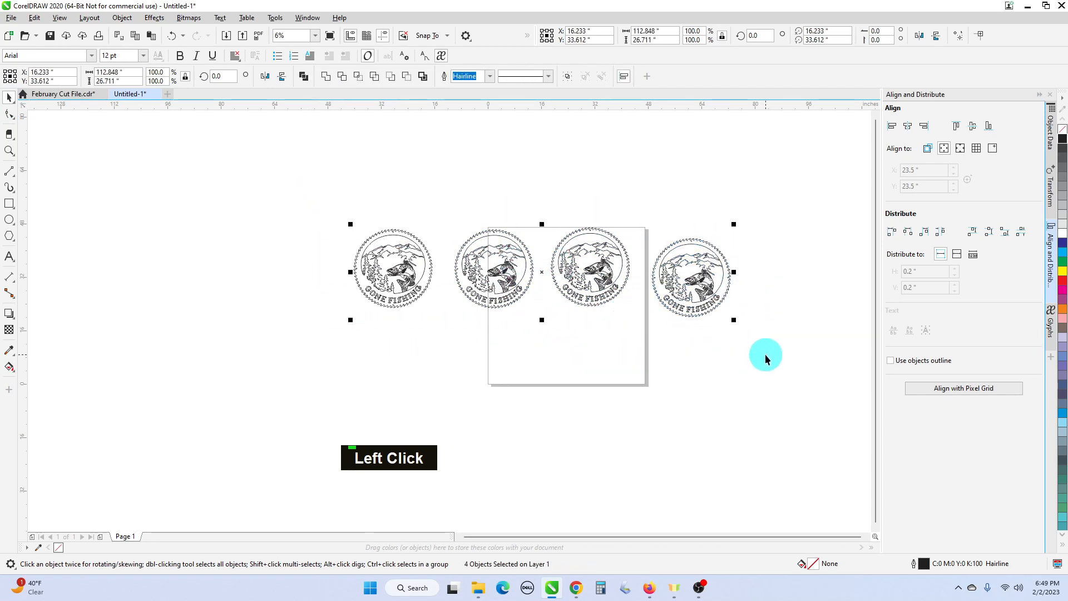
pyautogui.press('t')
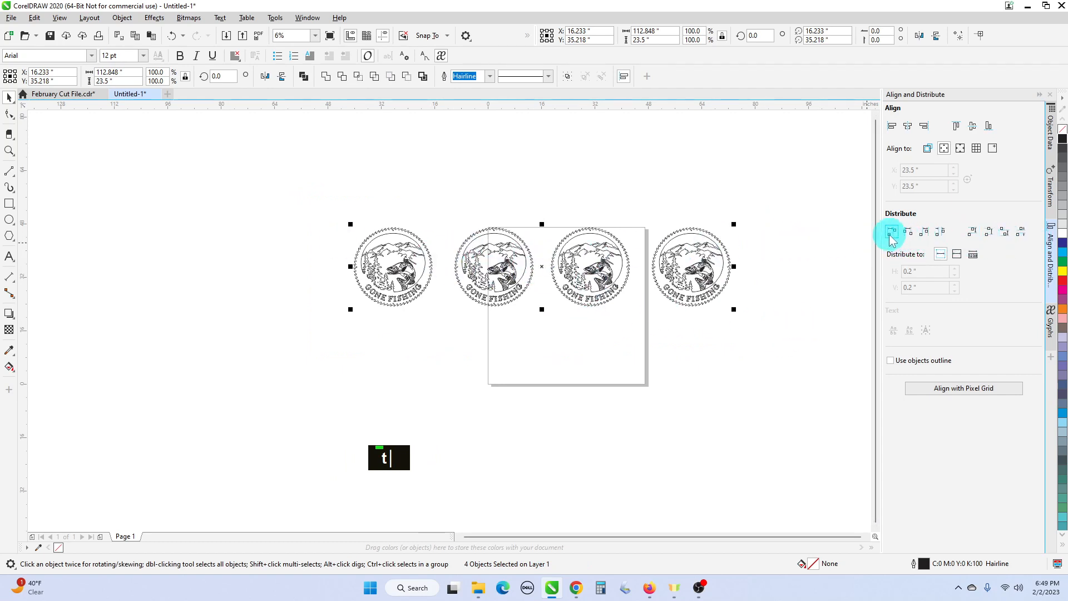
pyautogui.click(941, 235)
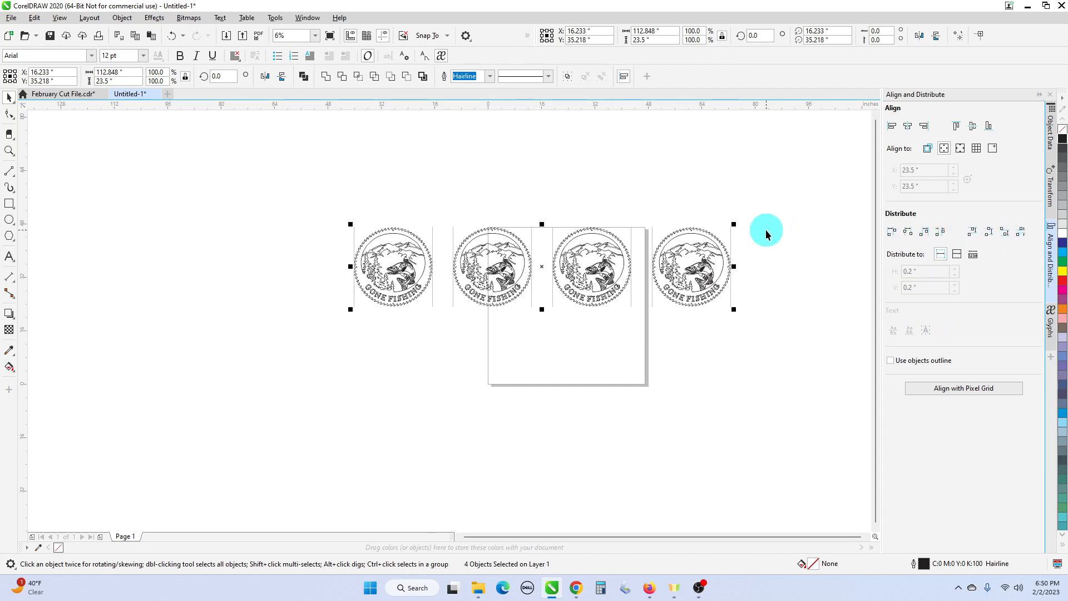
# - Move the rightmost sawblade below the third one and the second sawblade above the page, forming a loose vertical column of three
pyautogui.doubleClick(714, 256)
pyautogui.moveTo(713, 253); pyautogui.dragTo(588, 359)
pyautogui.click(661, 267)
pyautogui.moveTo(681, 267); pyautogui.dragTo(594, 353)
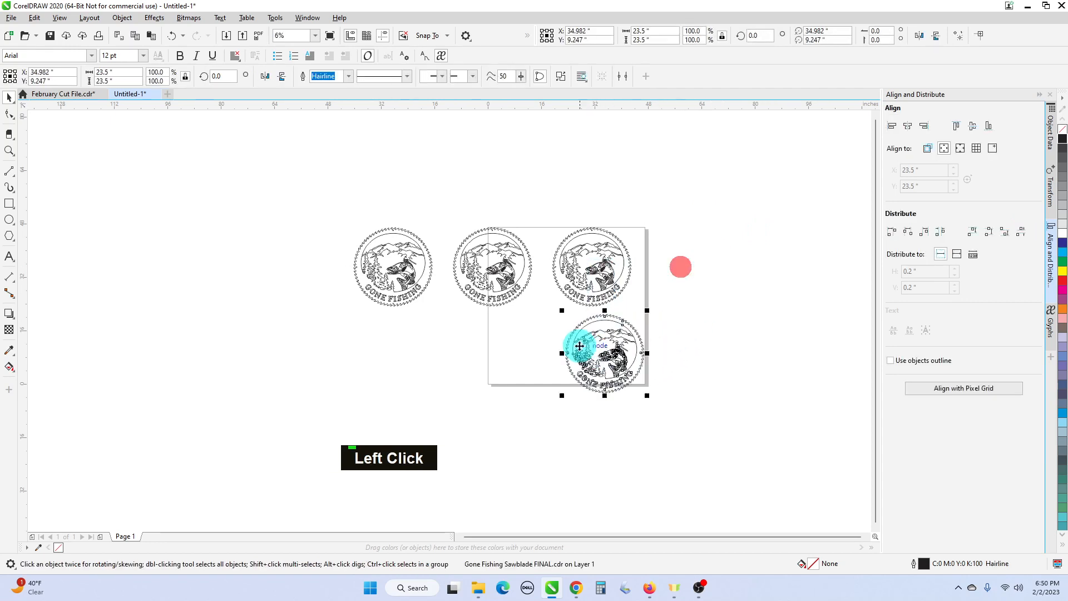
pyautogui.doubleClick(496, 287)
pyautogui.moveTo(497, 287); pyautogui.dragTo(565, 204)
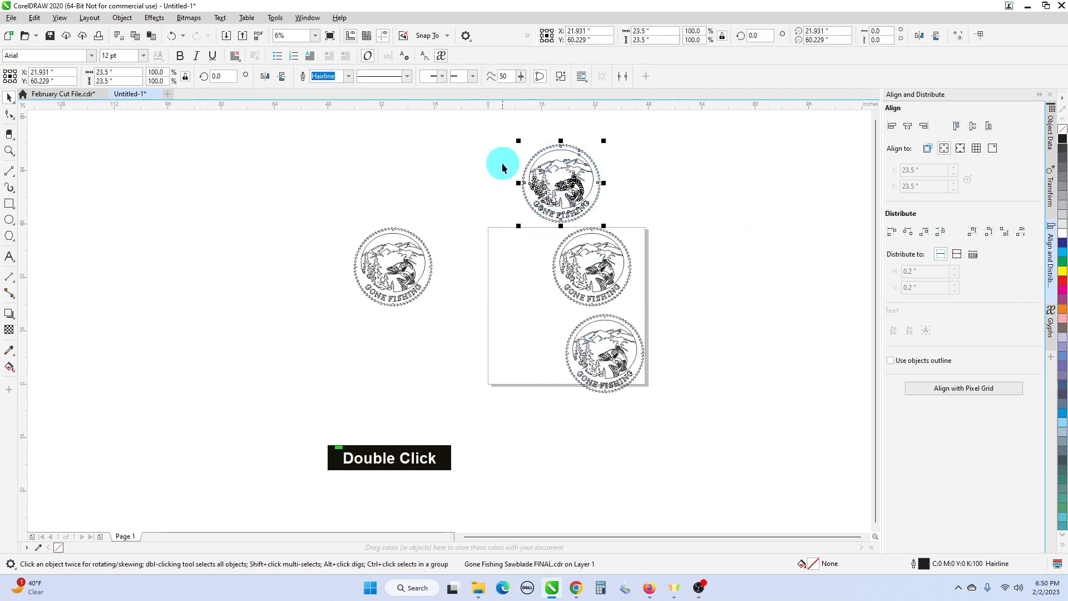
# - Select the three stacked sawblades, align their centers in one column, and distribute the space between them vertically
pyautogui.moveTo(483, 130); pyautogui.dragTo(672, 446)
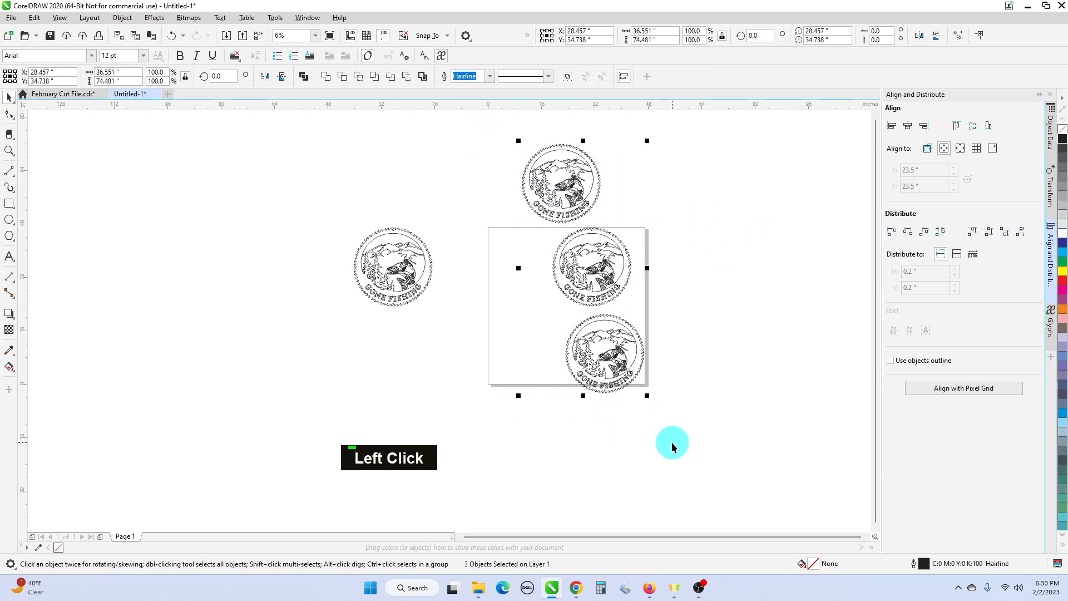
pyautogui.press('c')
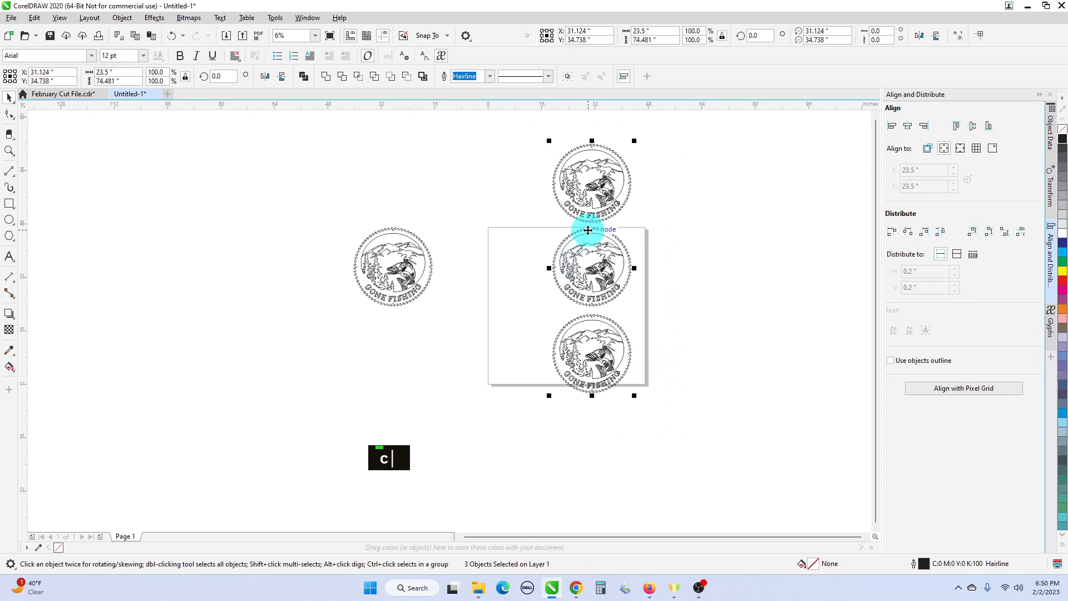
pyautogui.click(1022, 232)
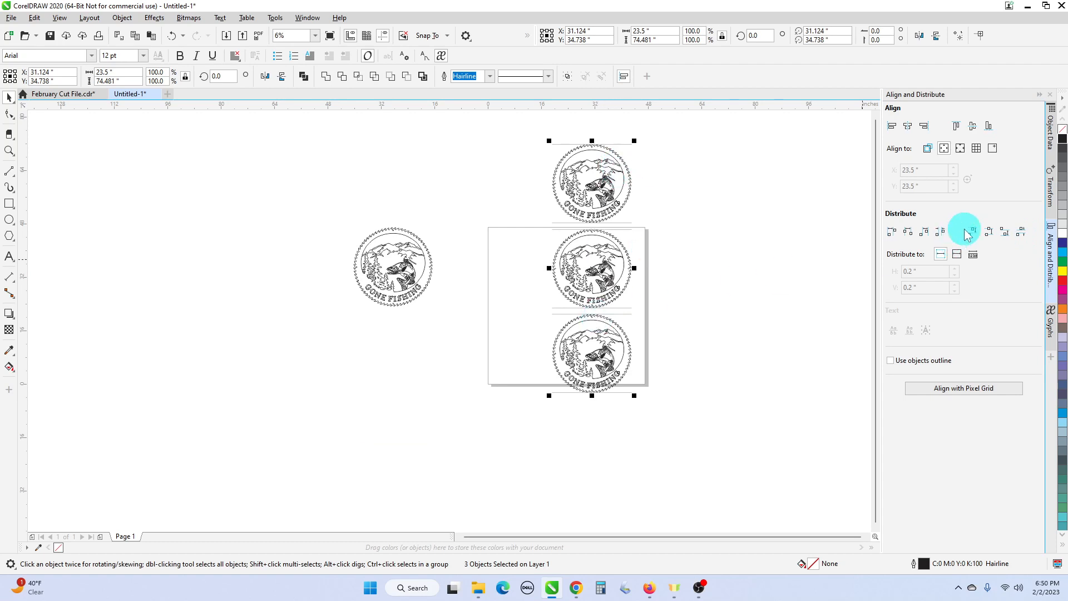
# - Collapse the Align and Distribute docker and delete all four sawblades
pyautogui.click(1049, 239)
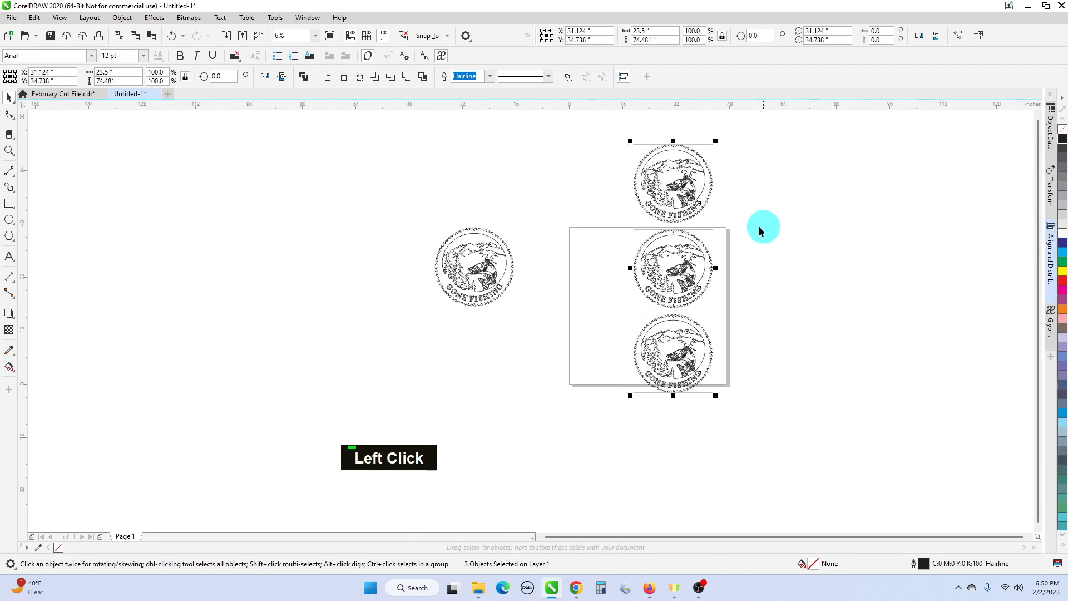
pyautogui.moveTo(380, 125); pyautogui.dragTo(670, 267)
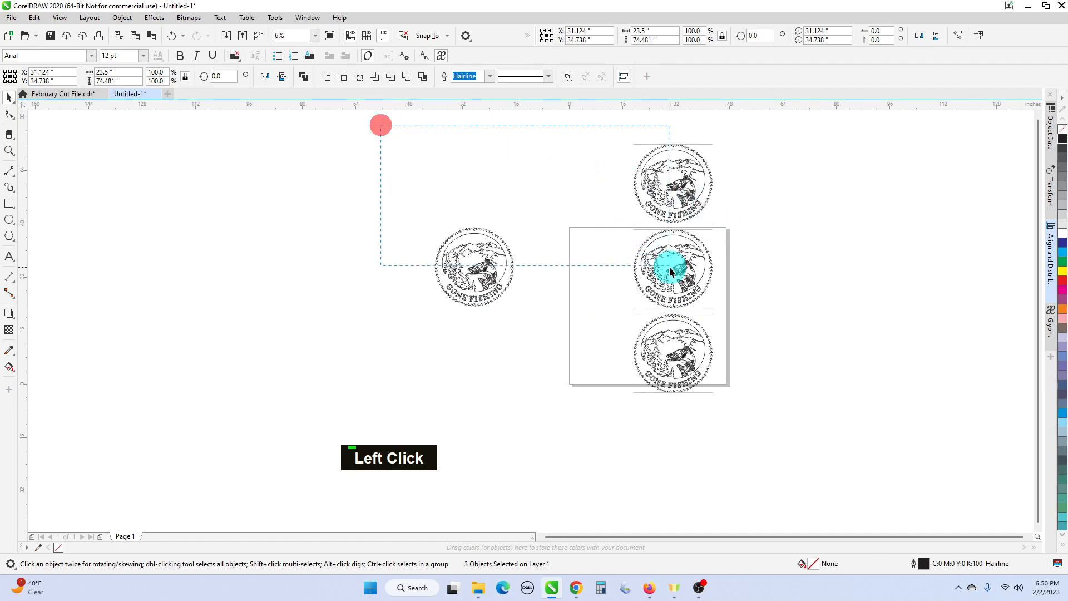
pyautogui.press('Delete')
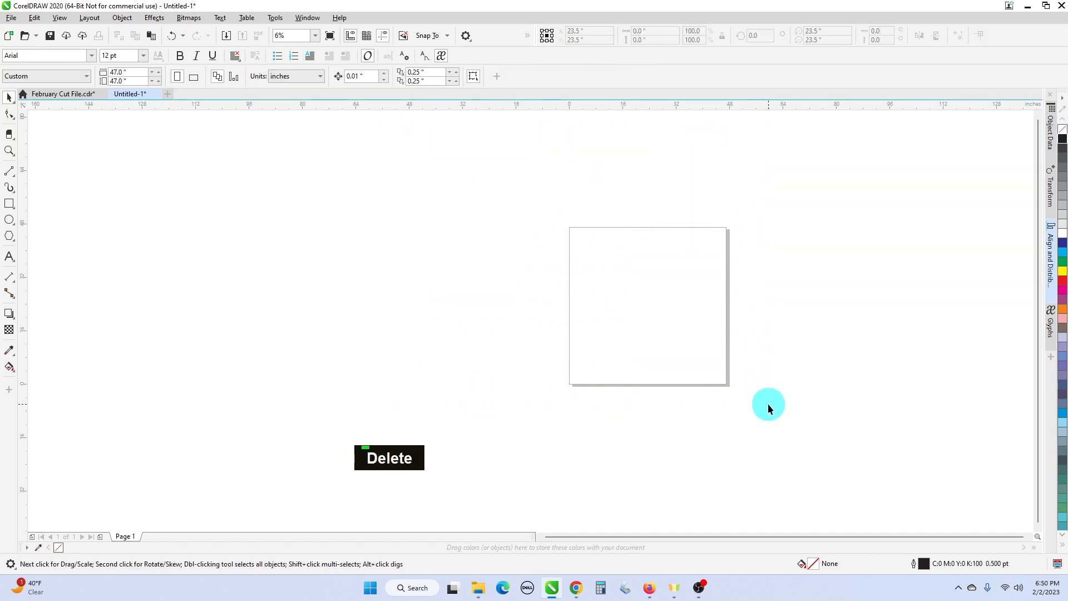
# - Open the Glyphs docker and look through its character filter categories, keeping the Greek set
pyautogui.click(1050, 322)
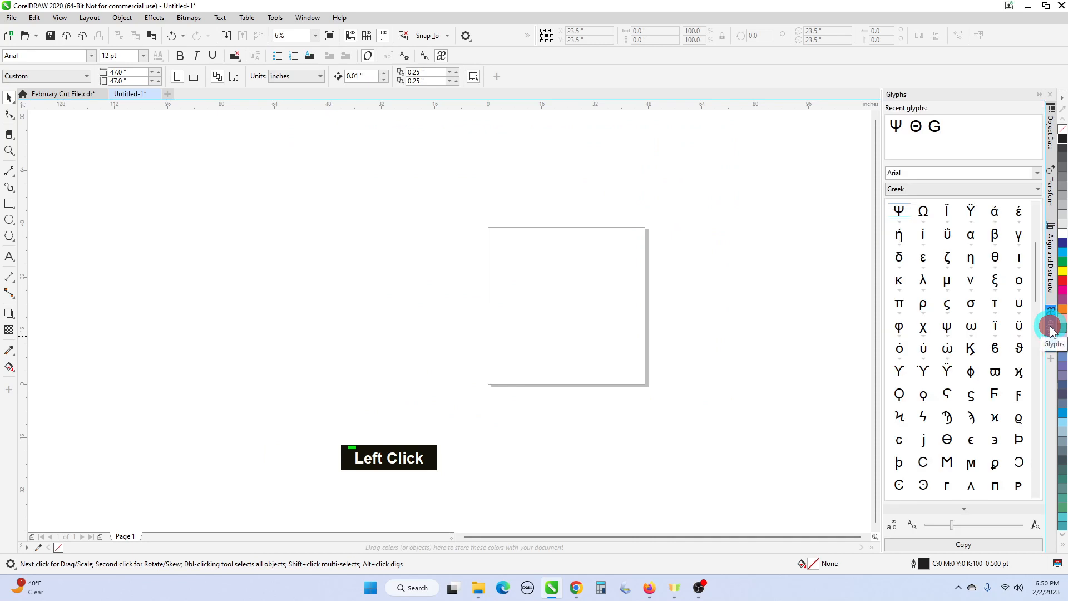
pyautogui.click(1035, 195)
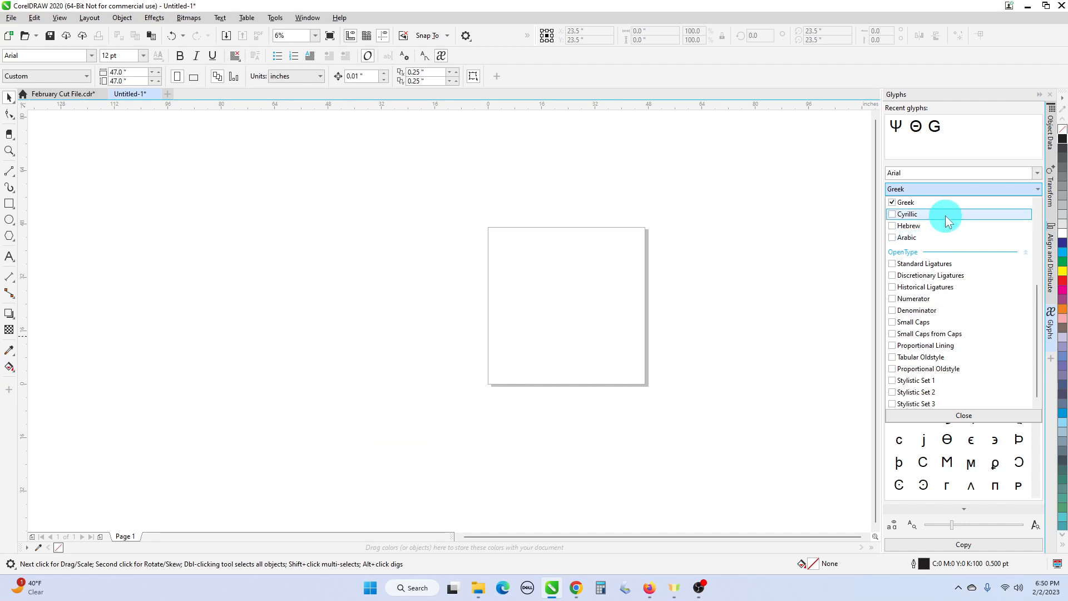
pyautogui.click(993, 176)
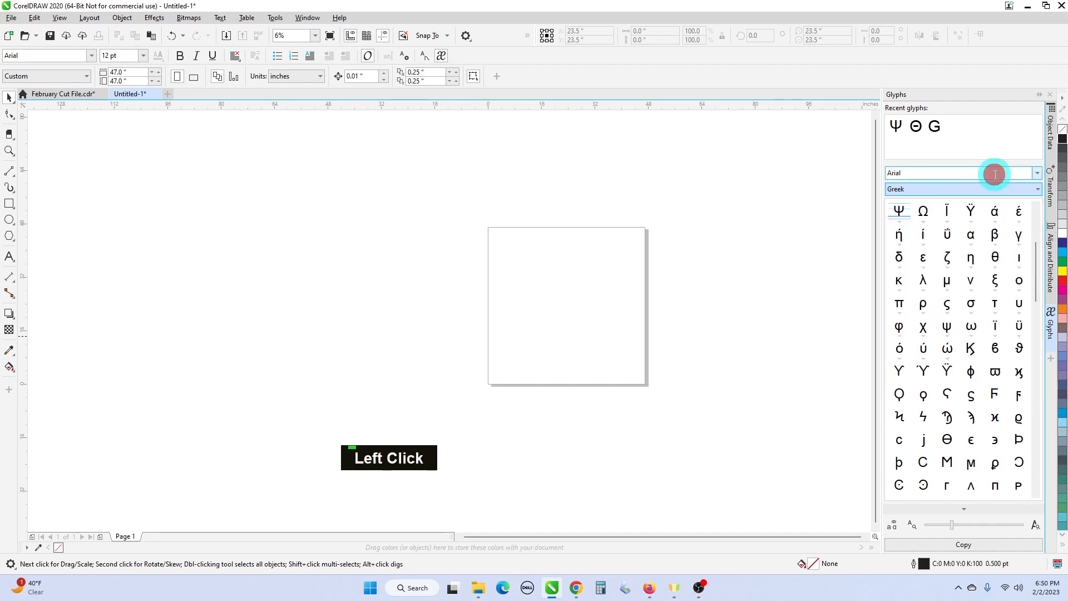
# - Try the Arial Rounded MT Bold font for the glyphs and switch back to Arial
pyautogui.click(993, 174)
pyautogui.click(1036, 173)
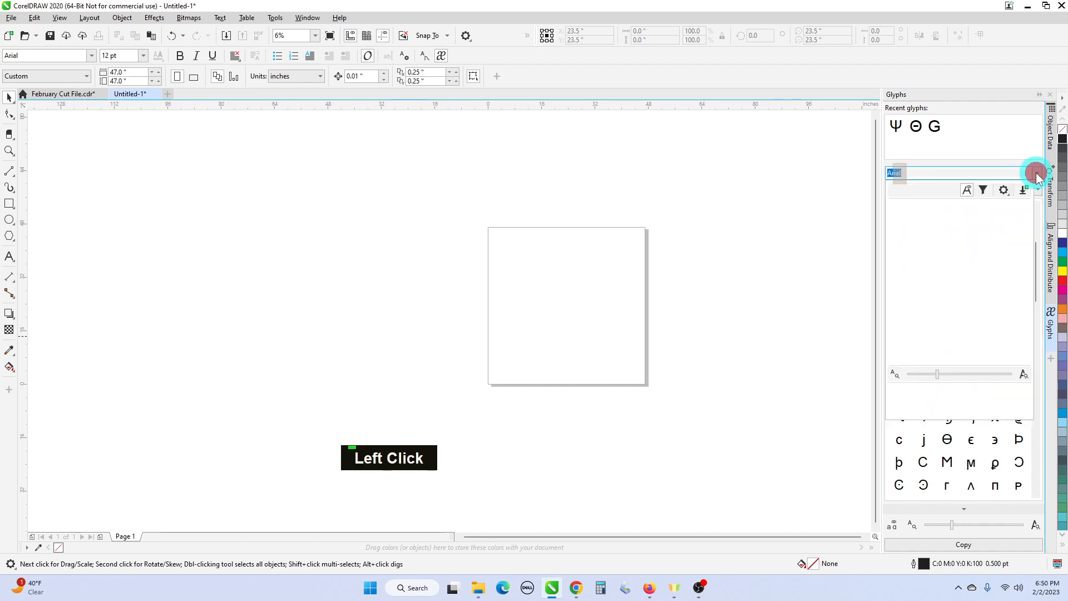
pyautogui.click(973, 249)
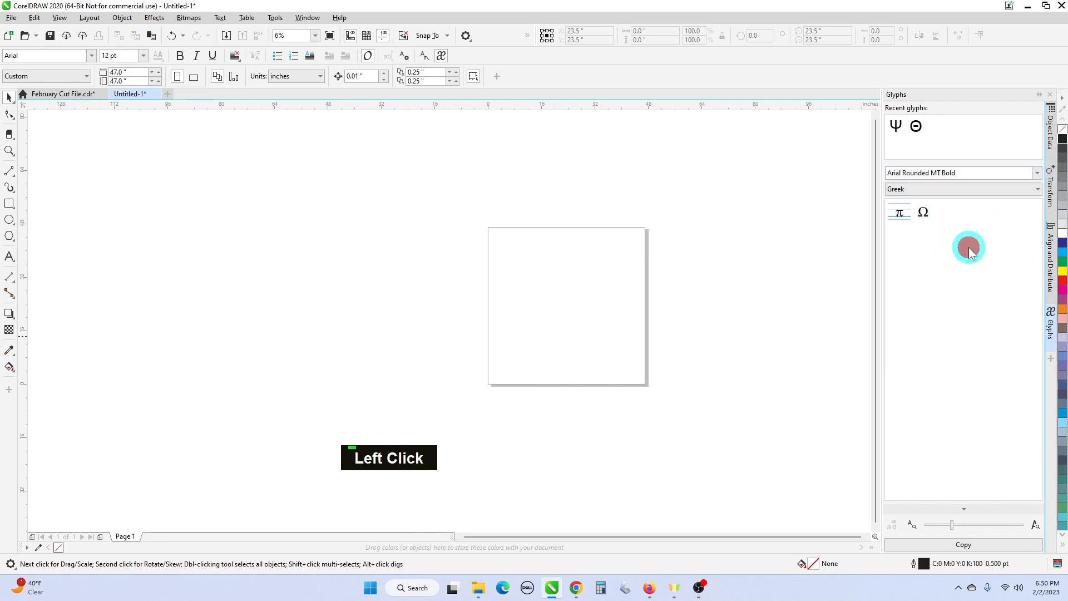
pyautogui.click(1038, 174)
pyautogui.scroll(1, 973, 239)
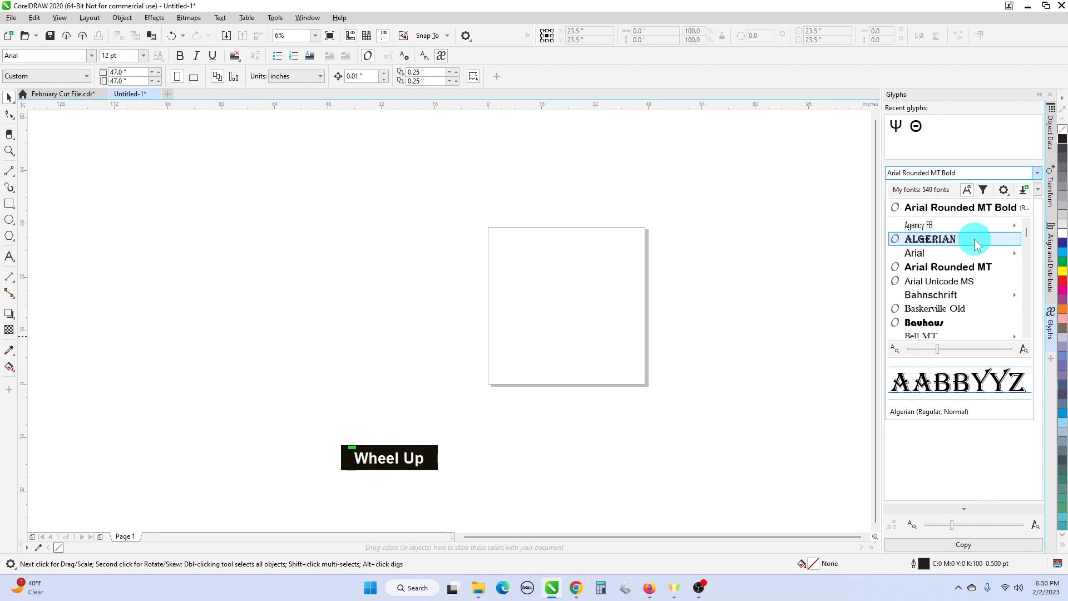
pyautogui.click(970, 253)
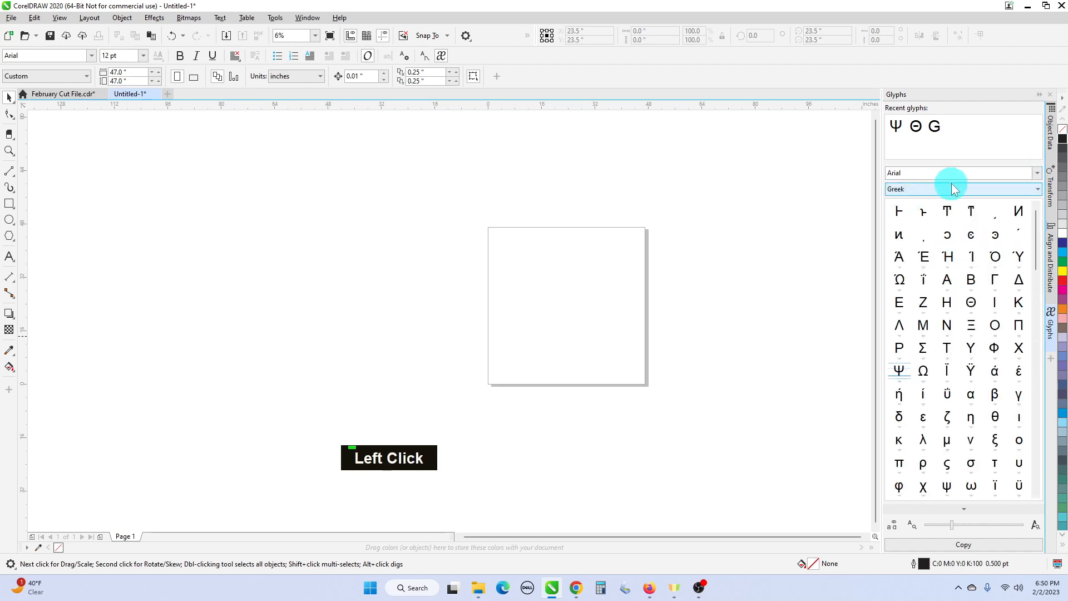
# - Place the Greek ψ glyph in the lower part of the page and the π glyph at its upper left
pyautogui.scroll(-1, 948, 289)
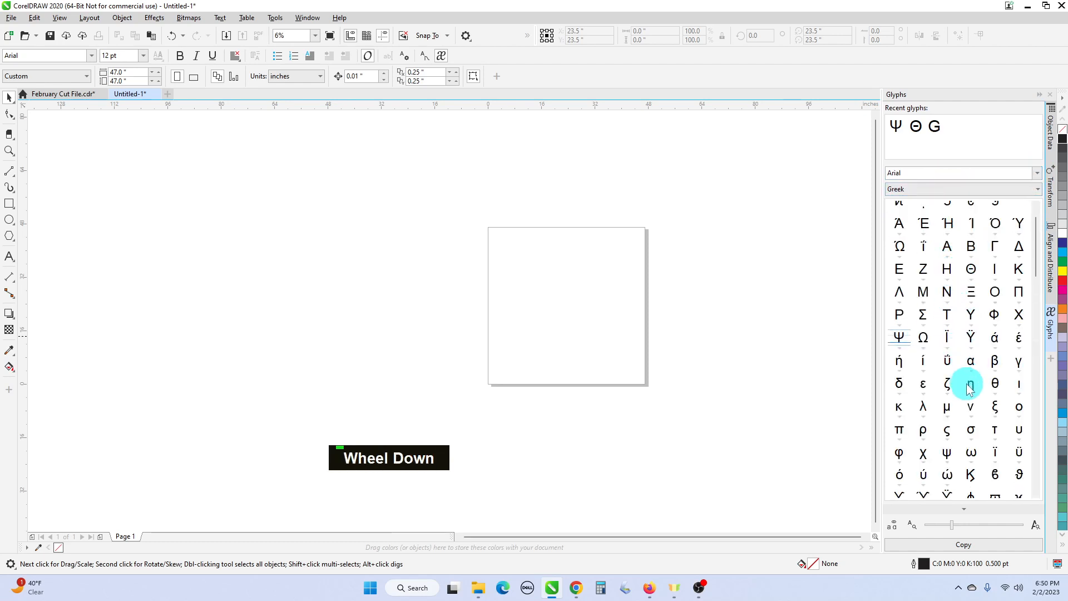
pyautogui.click(947, 455)
pyautogui.moveTo(948, 453); pyautogui.dragTo(589, 369)
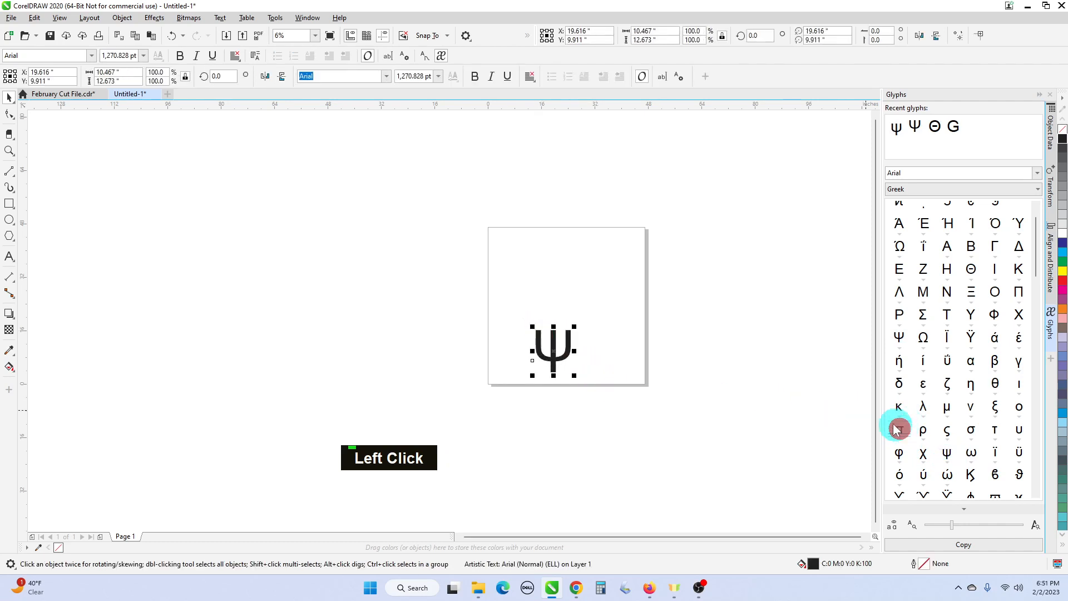
pyautogui.moveTo(896, 429); pyautogui.dragTo(523, 276)
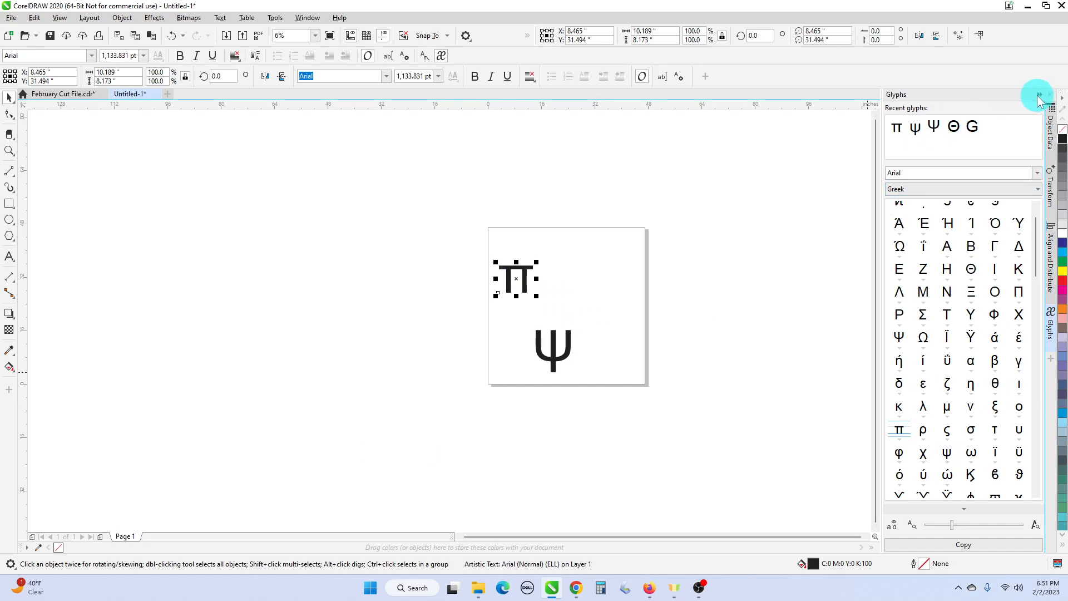
# - Add Mathematical Symbols to the Greek character filter and show the start of the glyph list
pyautogui.click(1037, 173)
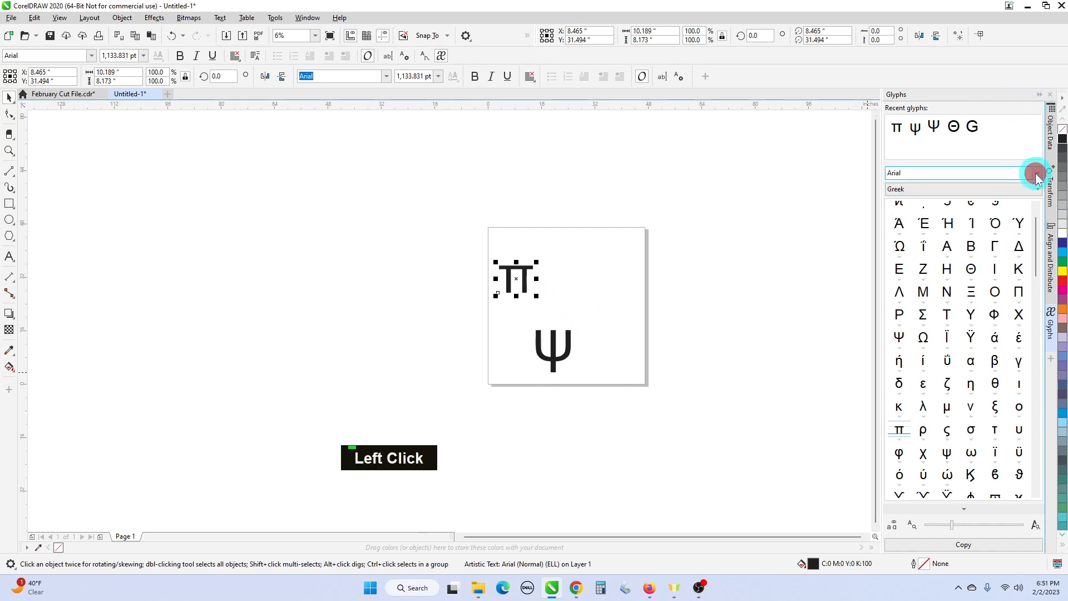
pyautogui.click(1036, 174)
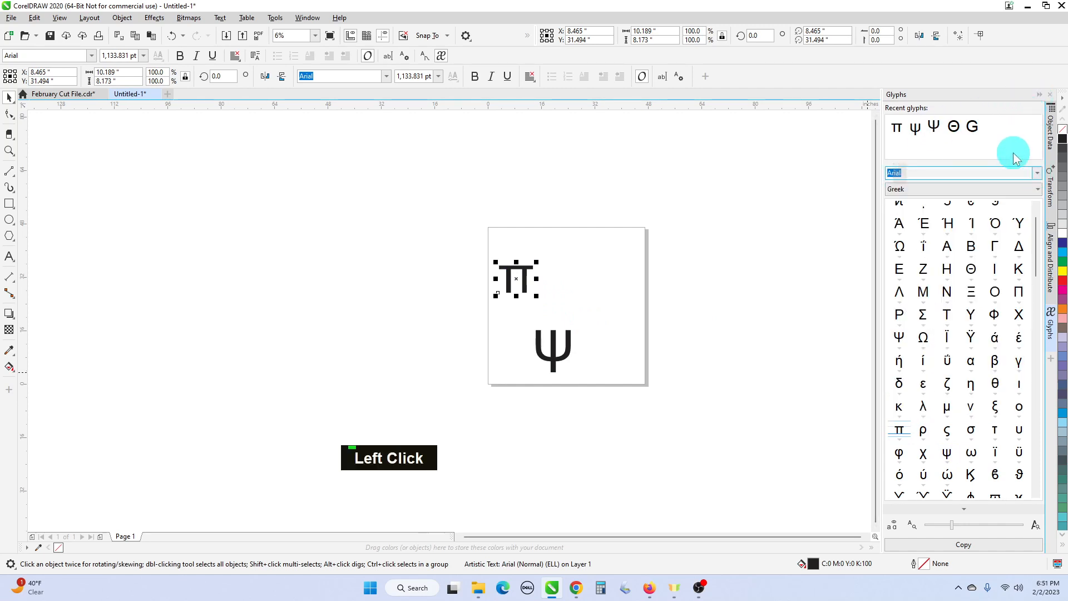
pyautogui.scroll(1, 990, 124)
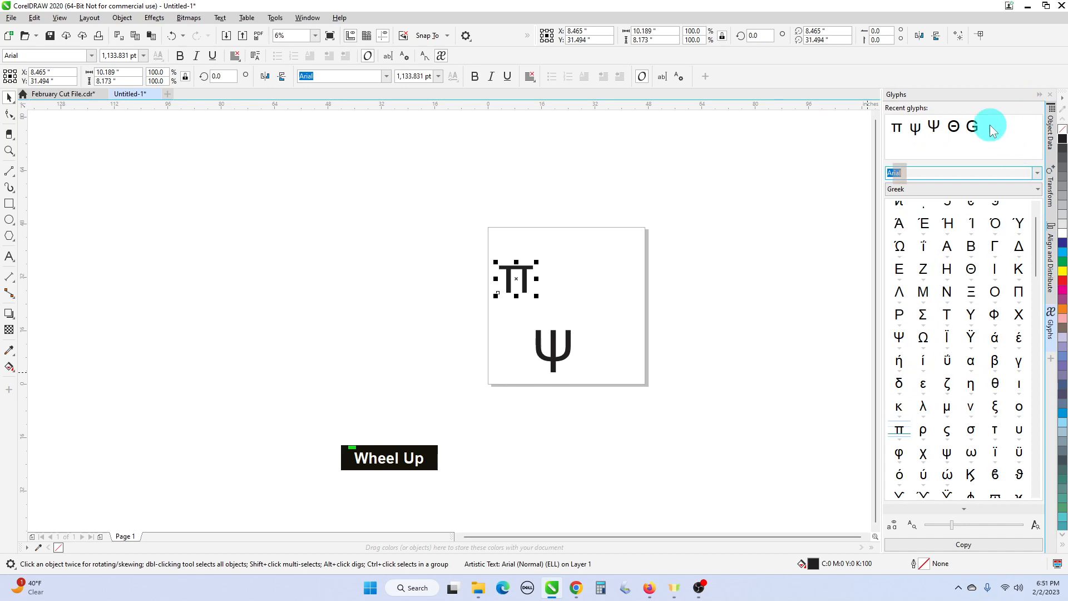
pyautogui.click(1036, 192)
pyautogui.scroll(4, 1021, 252)
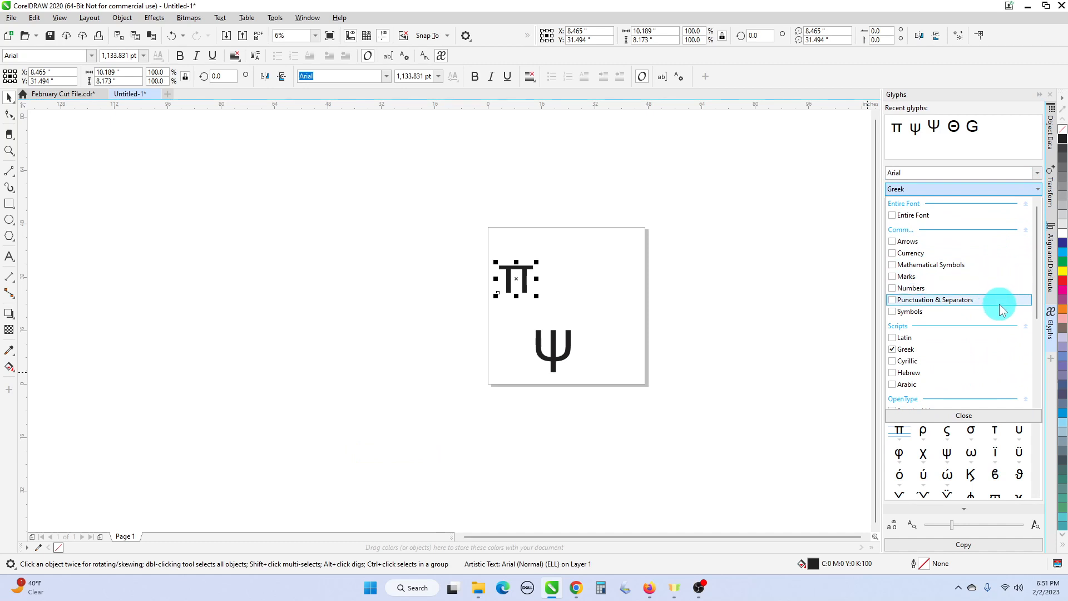
pyautogui.click(979, 264)
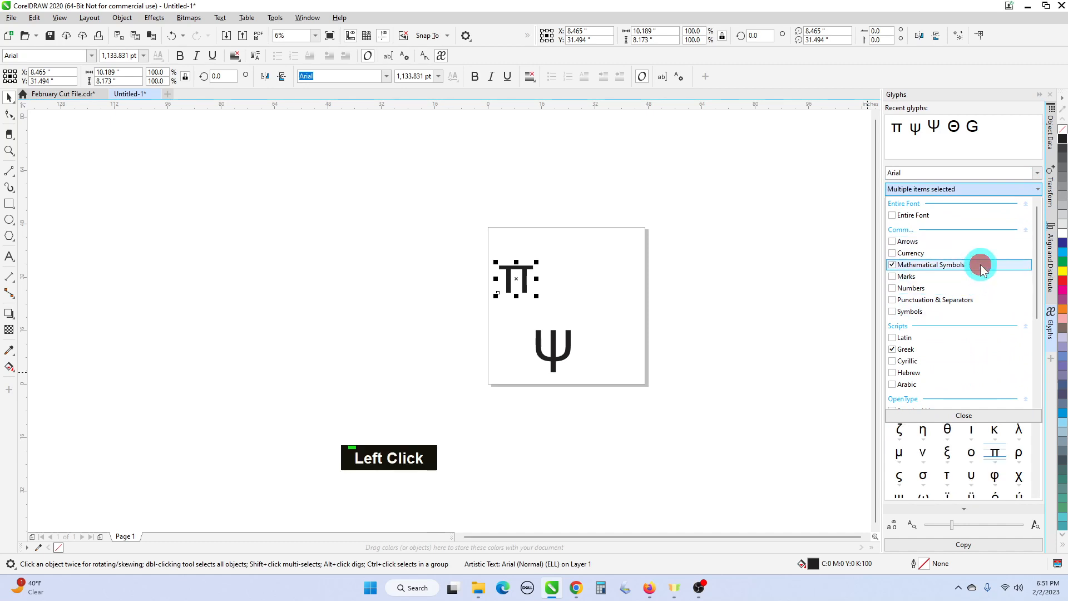
pyautogui.click(1008, 159)
pyautogui.scroll(1, 1018, 305)
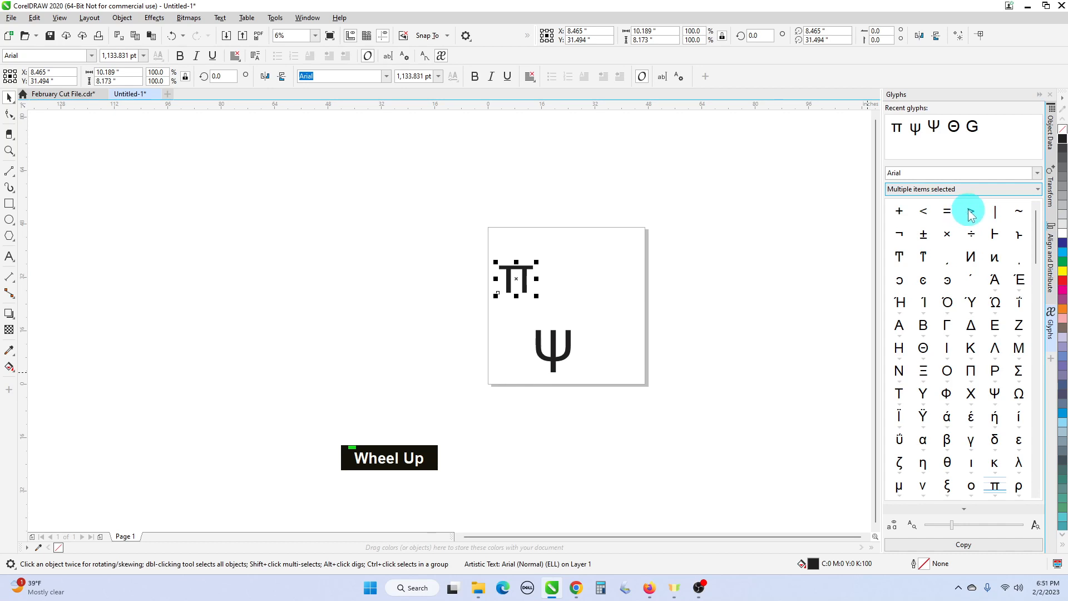
# - Place the > and ± glyphs to the right of the page and enlarge them, the > to about 14.8 by 15.2 inches
pyautogui.moveTo(970, 210); pyautogui.dragTo(759, 254)
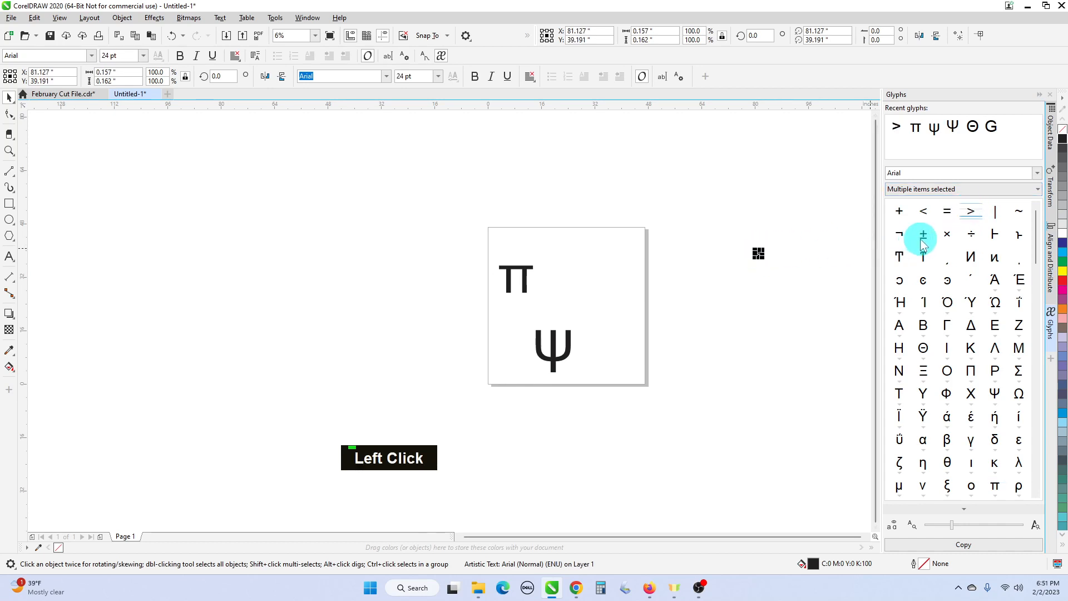
pyautogui.moveTo(924, 234); pyautogui.dragTo(735, 291)
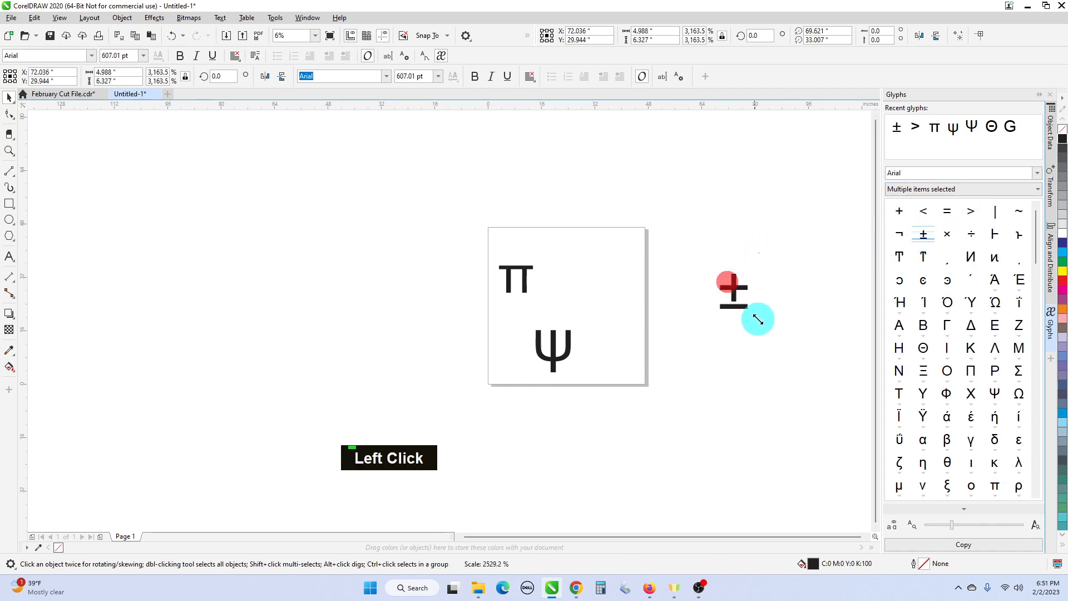
pyautogui.moveTo(729, 207); pyautogui.dragTo(795, 281)
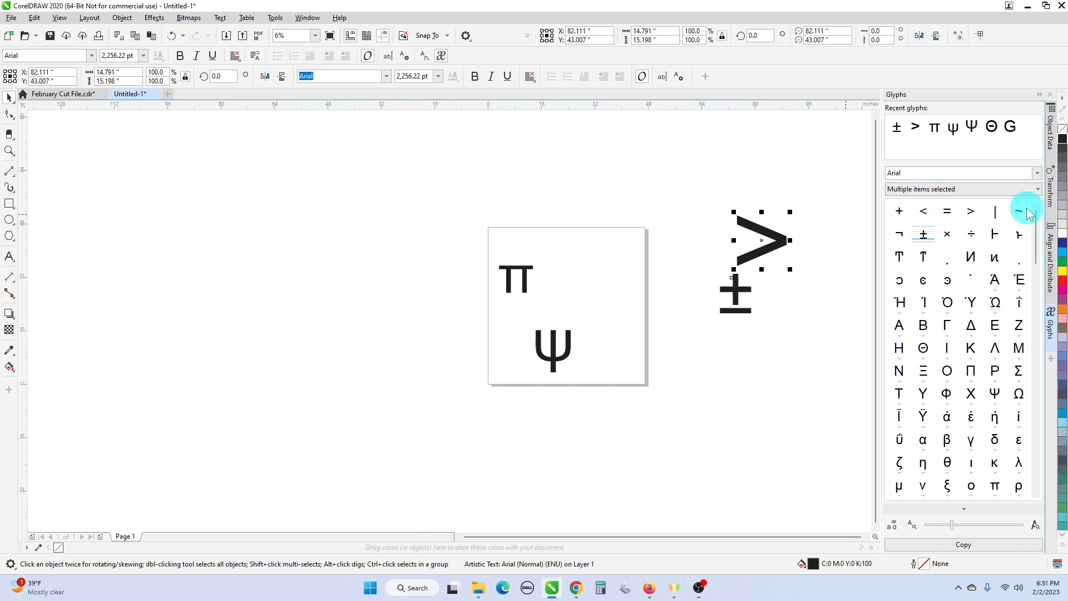
# - Collapse the Glyphs docker and delete all four placed glyphs
pyautogui.click(1039, 95)
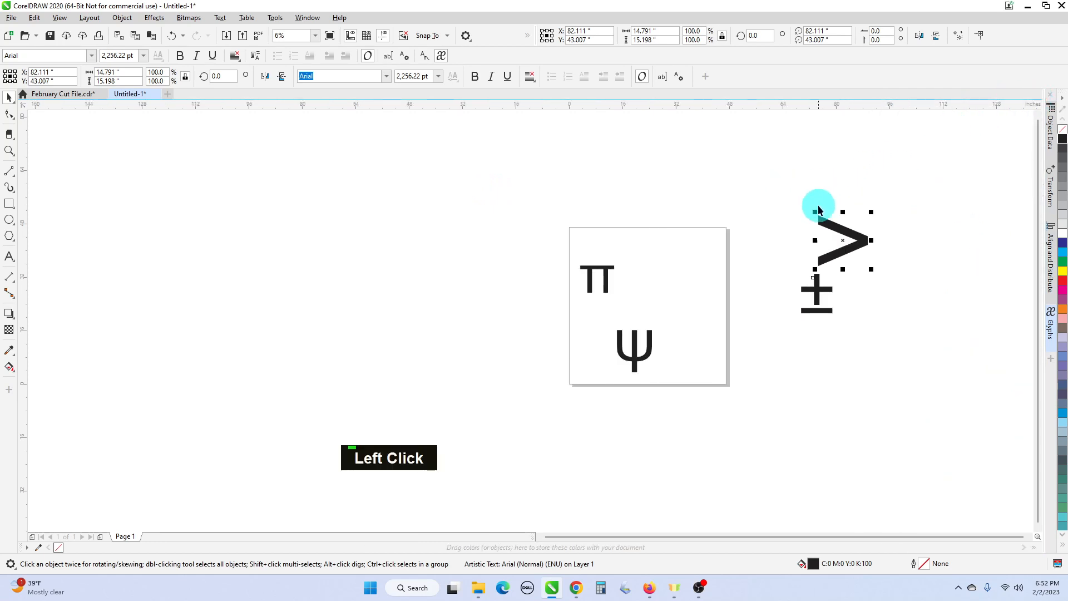
pyautogui.moveTo(527, 171); pyautogui.dragTo(911, 422)
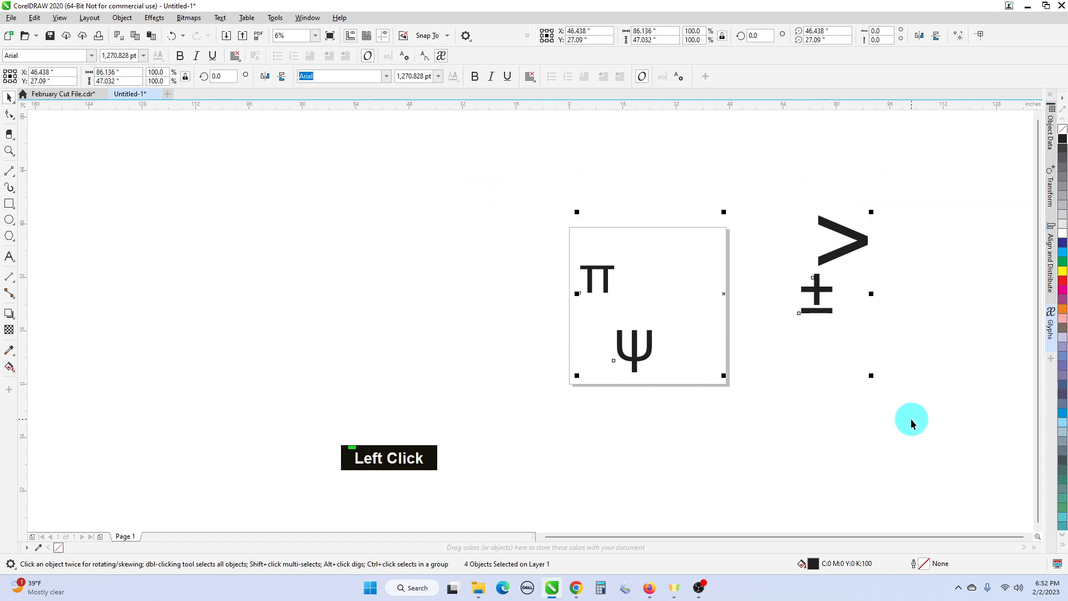
pyautogui.press('Delete')
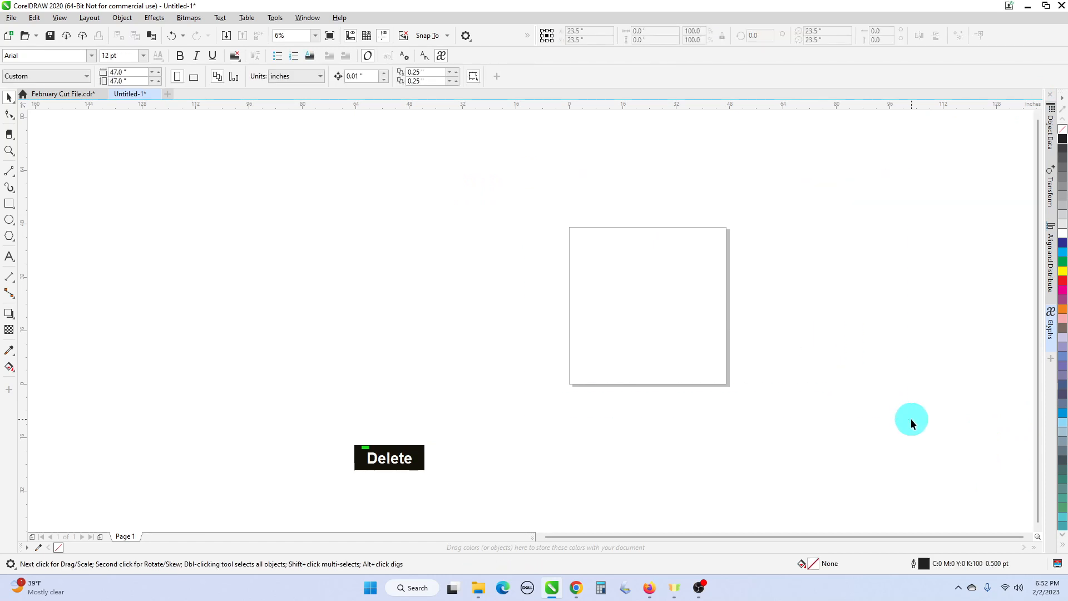